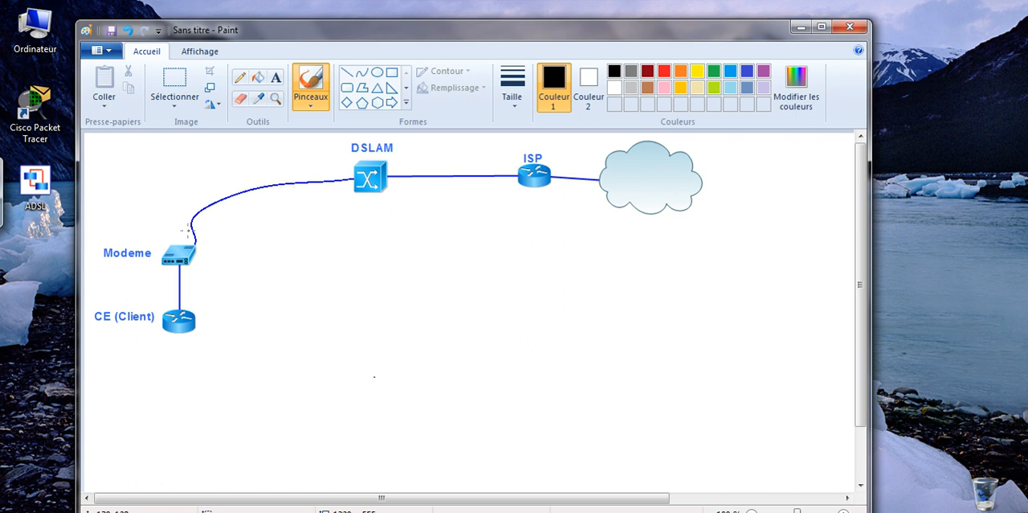
Outline the modem and CE (Client) router together in black and draw a small mark beside each device
mouse_move(84, 237)
mouse_down()
mouse_move(207, 239)
mouse_move(233, 298)
mouse_move(188, 357)
mouse_move(77, 310)
mouse_move(96, 245)
mouse_up()
mouse_move(205, 269)
mouse_down()
mouse_move(230, 272)
mouse_move(201, 271)
mouse_move(202, 287)
mouse_up()
mouse_move(211, 320)
mouse_down()
mouse_move(231, 320)
mouse_move(215, 321)
mouse_up()
drag(211, 314, 211, 331)
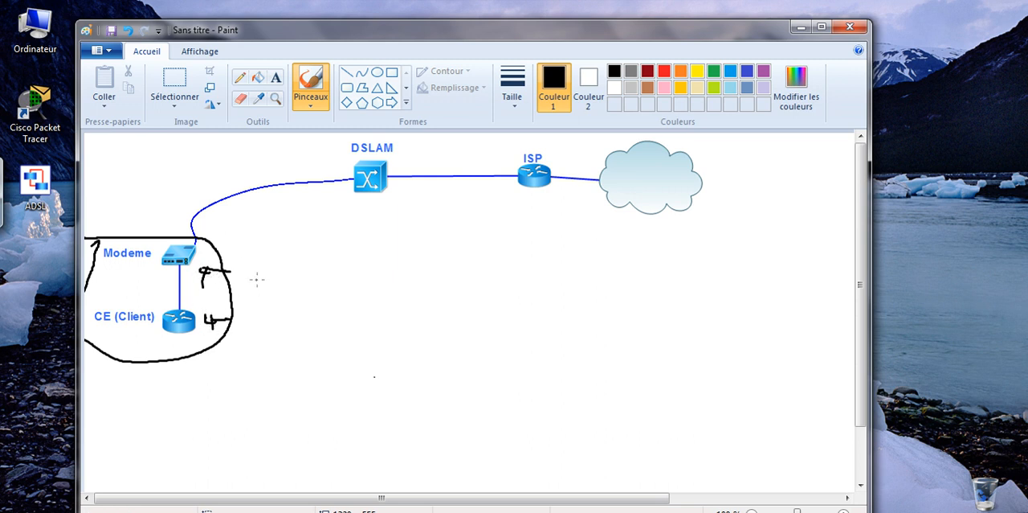
Sketch a circled symbol beside the outlined client area and a second circle around the handwritten "M" and "R" notes, with "AP" beneath
mouse_move(265, 279)
mouse_down()
mouse_move(243, 297)
mouse_move(264, 280)
mouse_move(265, 304)
mouse_move(251, 303)
mouse_up()
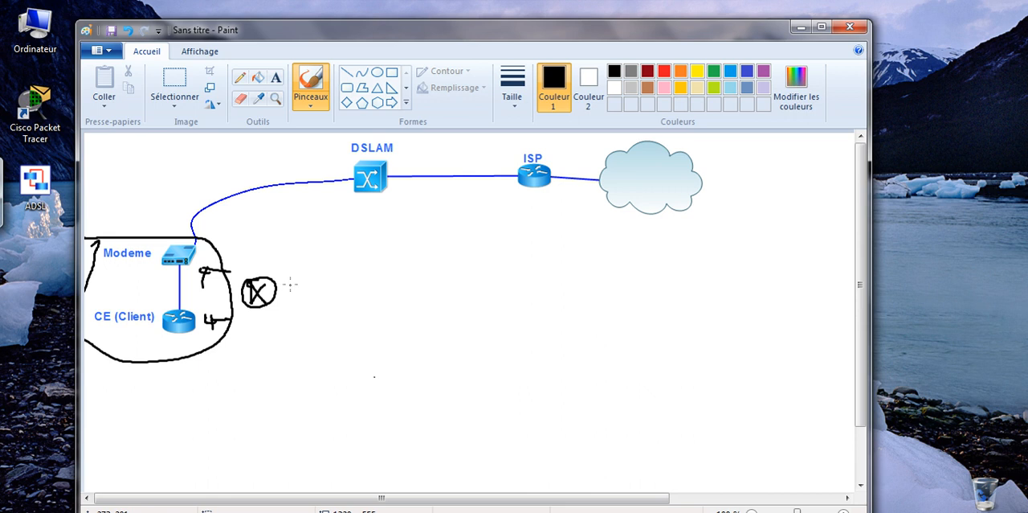
click(292, 283)
click(291, 302)
mouse_move(285, 329)
mouse_down()
mouse_move(290, 315)
mouse_move(295, 329)
mouse_move(304, 323)
mouse_up()
drag(307, 283, 318, 294)
drag(307, 297, 319, 307)
mouse_move(306, 276)
mouse_down()
mouse_move(284, 314)
mouse_move(287, 277)
mouse_up()
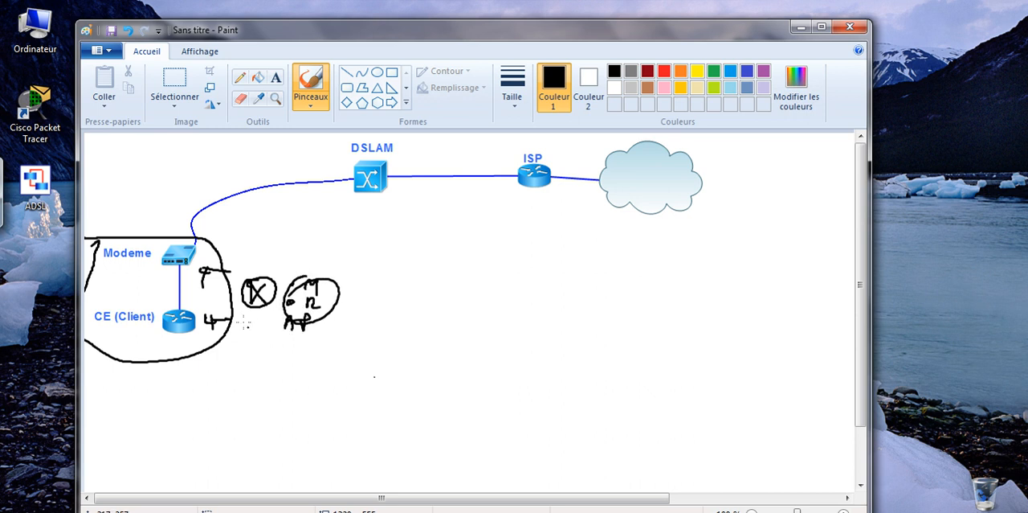
Undo the circled sketches and notes beside the outlined client area
key(ctrl+z)
key(ctrl+z)
key(ctrl+z)
key(ctrl+z)
key(ctrl+z)
key(ctrl+z)
key(ctrl+z)
key(ctrl+z)
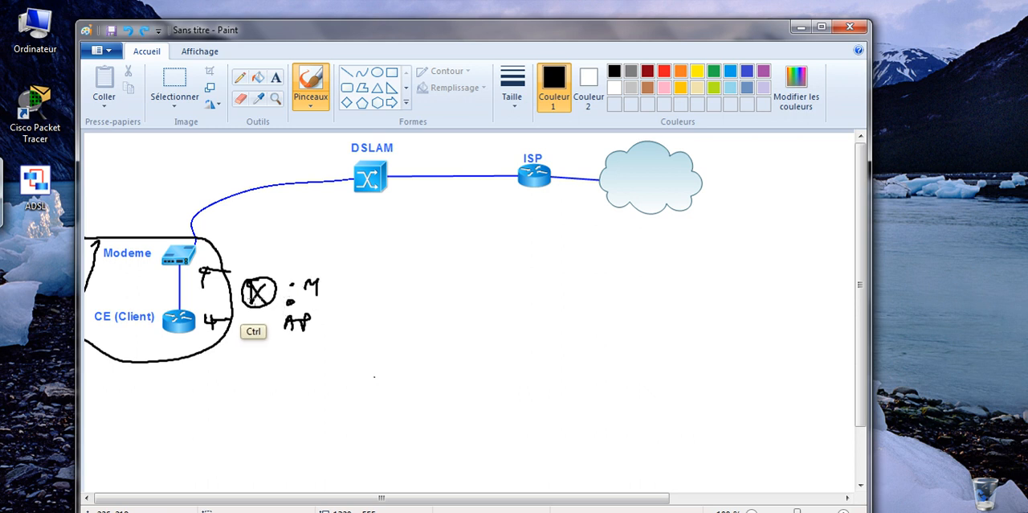
key(ctrl+z)
key(ctrl+z)
key(ctrl+z)
key(ctrl+z)
key(ctrl+z)
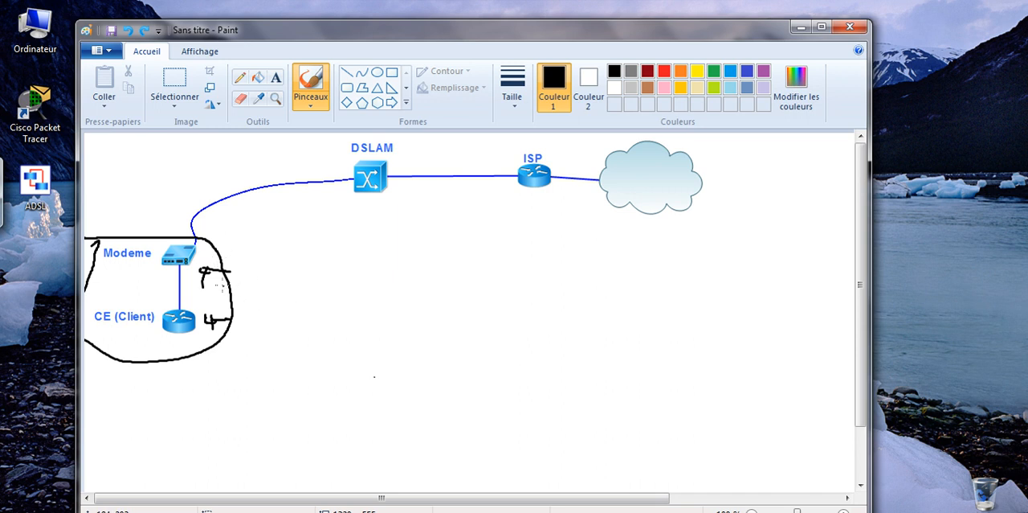
Point arrows at the modem and CE router, and handwrite "Ligne Telephn" along the modem–DSLAM link
mouse_move(151, 263)
mouse_down()
mouse_move(129, 269)
mouse_move(151, 268)
mouse_up()
drag(141, 299, 163, 310)
mouse_move(201, 160)
mouse_down()
mouse_move(206, 179)
mouse_move(254, 175)
mouse_up()
click(211, 166)
mouse_move(230, 205)
mouse_down()
mouse_move(235, 219)
mouse_move(273, 219)
mouse_up()
mouse_move(282, 215)
mouse_down()
mouse_move(285, 230)
mouse_move(294, 211)
mouse_move(324, 221)
mouse_up()
drag(258, 239, 296, 236)
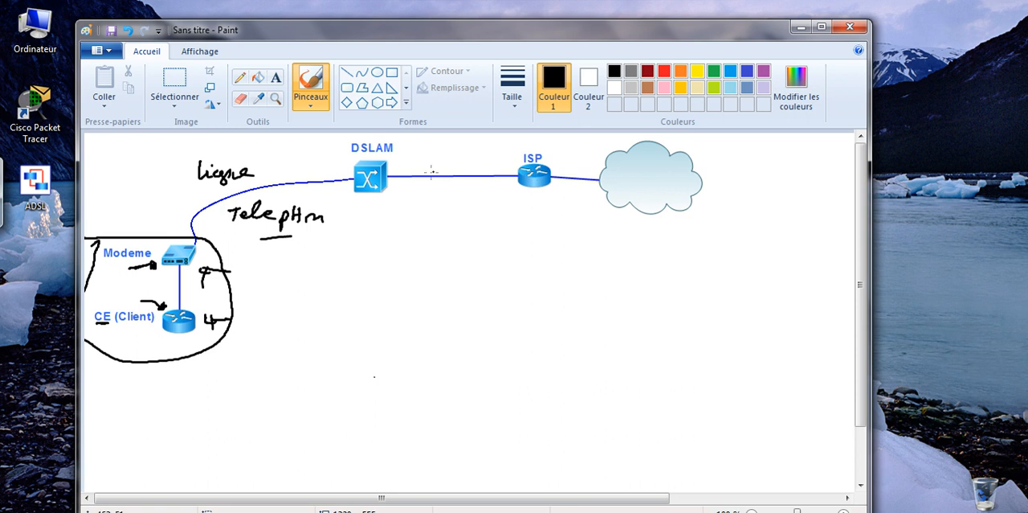
Handwrite "Ethernet" with an underline below the DSLAM–ISP link, and list "G", "2G" and "10G" under it
mouse_move(427, 206)
mouse_down()
mouse_move(439, 212)
mouse_move(439, 198)
mouse_move(446, 213)
mouse_move(456, 204)
mouse_move(457, 213)
mouse_move(503, 216)
mouse_up()
drag(496, 205, 514, 204)
drag(443, 230, 466, 227)
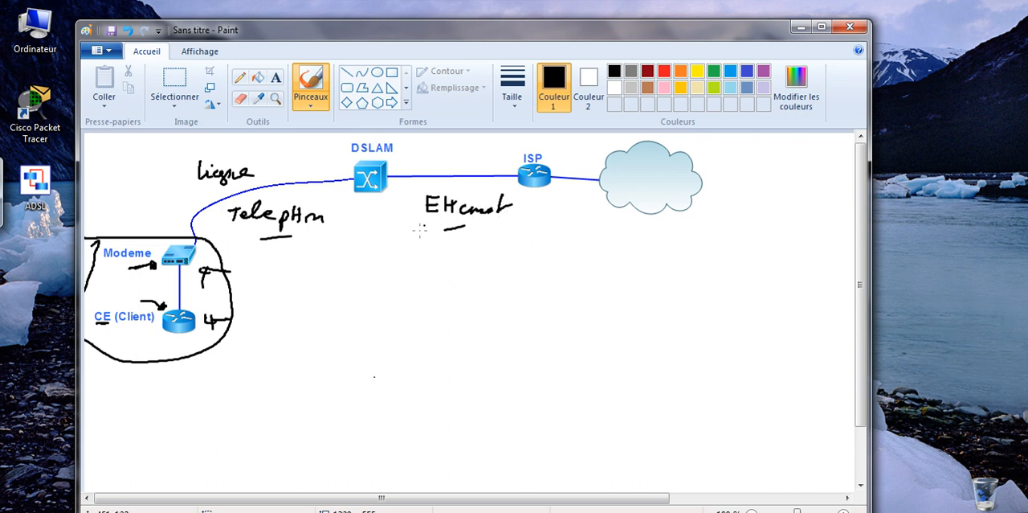
mouse_move(425, 240)
mouse_down()
mouse_move(416, 246)
mouse_move(447, 247)
mouse_move(427, 280)
mouse_move(453, 271)
mouse_move(408, 307)
mouse_move(424, 306)
mouse_up()
drag(431, 297, 446, 305)
drag(450, 303, 476, 296)
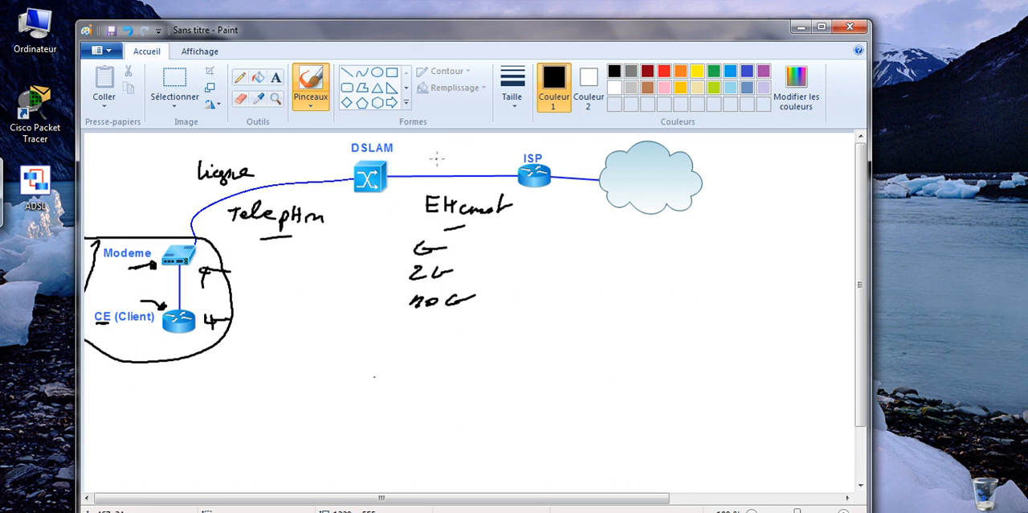
Write "T" above the DSLAM–ISP link and "uplink" just below it
mouse_move(439, 149)
mouse_down()
mouse_move(439, 164)
mouse_move(451, 148)
mouse_up()
drag(416, 183, 424, 192)
mouse_move(430, 183)
mouse_down()
mouse_move(427, 194)
mouse_move(443, 190)
mouse_up()
drag(448, 182, 487, 193)
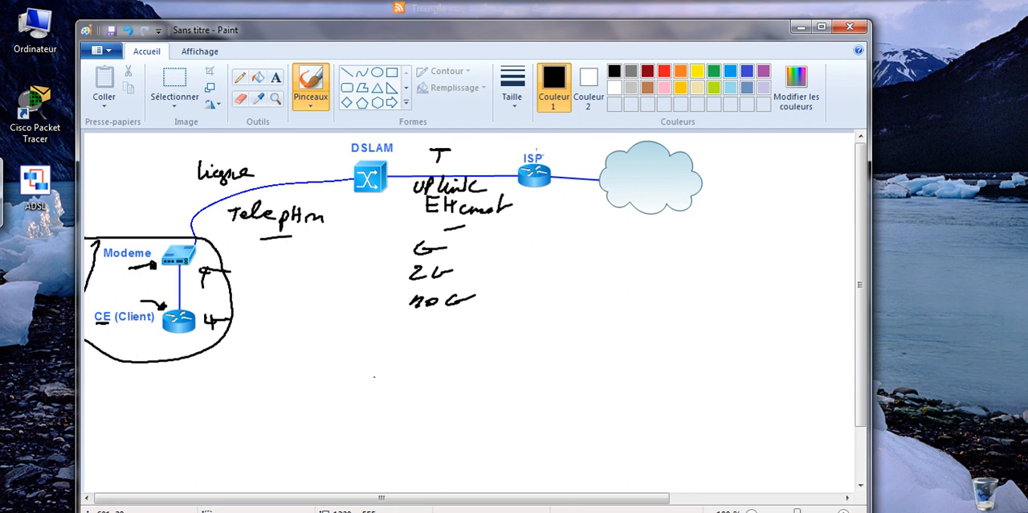
Write "IP" inside the cloud and an underlined "Internet" beneath it
drag(645, 171, 642, 185)
mouse_move(635, 187)
mouse_down()
mouse_move(649, 186)
mouse_move(652, 169)
mouse_up()
drag(661, 173, 661, 180)
drag(628, 228, 704, 229)
drag(699, 217, 723, 214)
drag(623, 241, 693, 240)
Undo the black handwritten annotations back to the outlined client area with its two marks
key(ctrl)
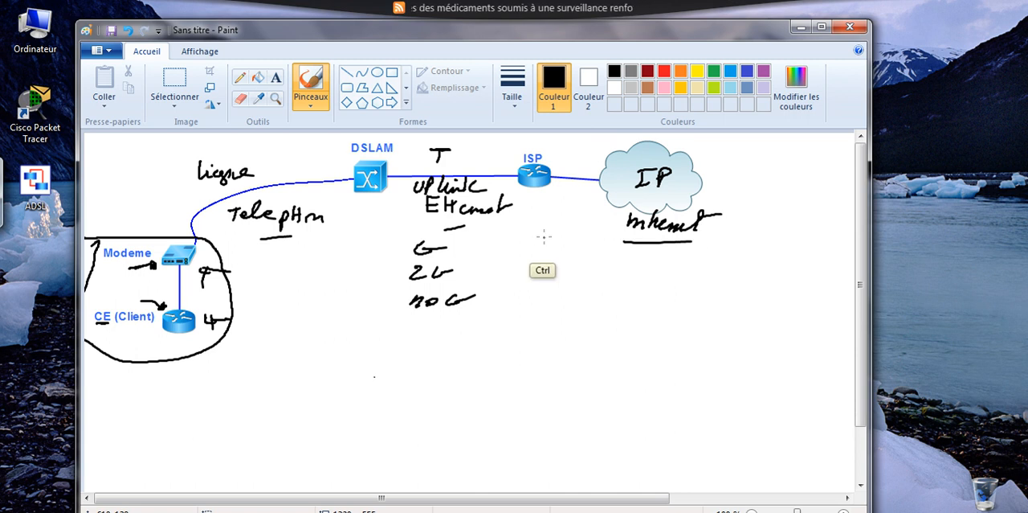
key(ctrl+z)
key(ctrl+z)
key(ctrl+z)
key(ctrl+z)
key(ctrl+z)
key(ctrl+z)
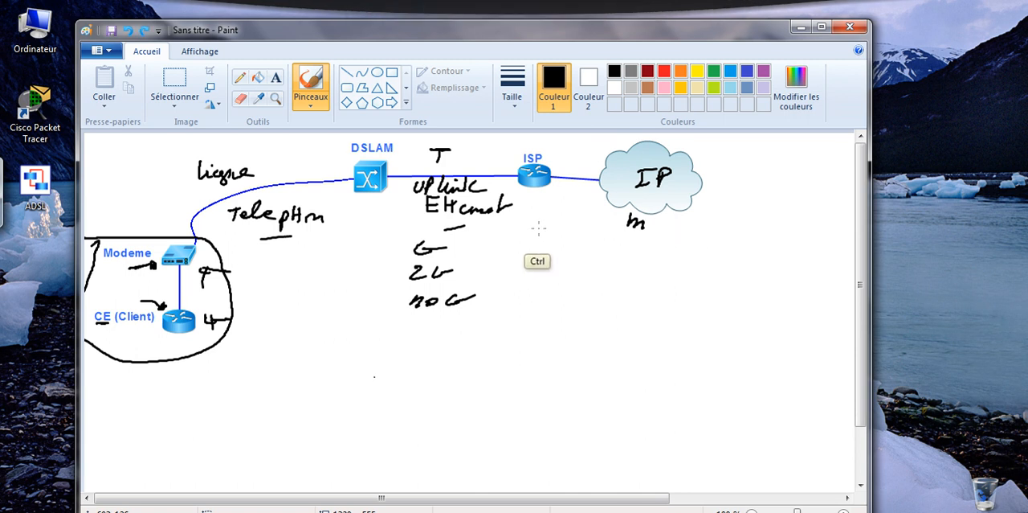
key(ctrl+z)
key(ctrl+z)
key(ctrl+z)
key(ctrl+z)
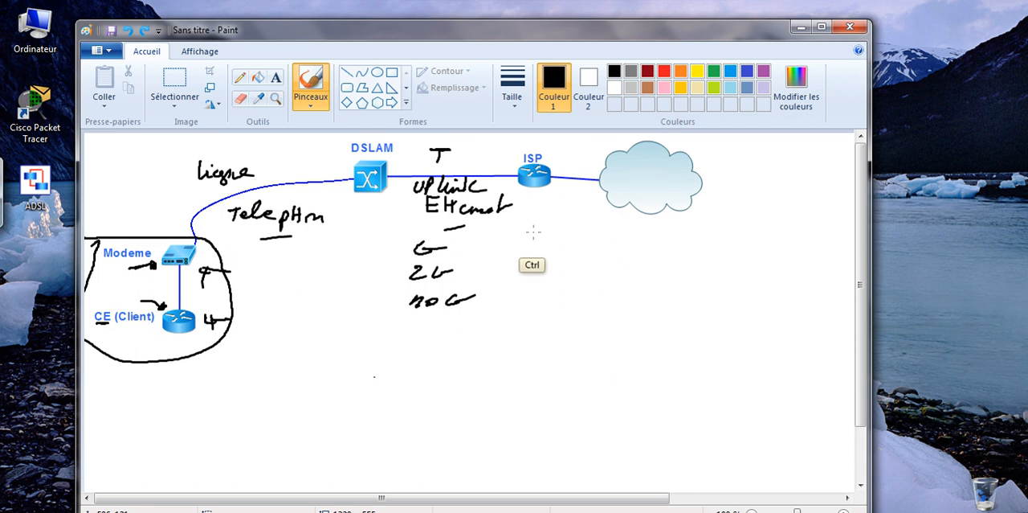
key(ctrl+z)
key(ctrl+z)
key(ctrl+z)
key(ctrl+z)
key(ctrl+z)
key(ctrl+z)
key(ctrl+z)
key(ctrl+z)
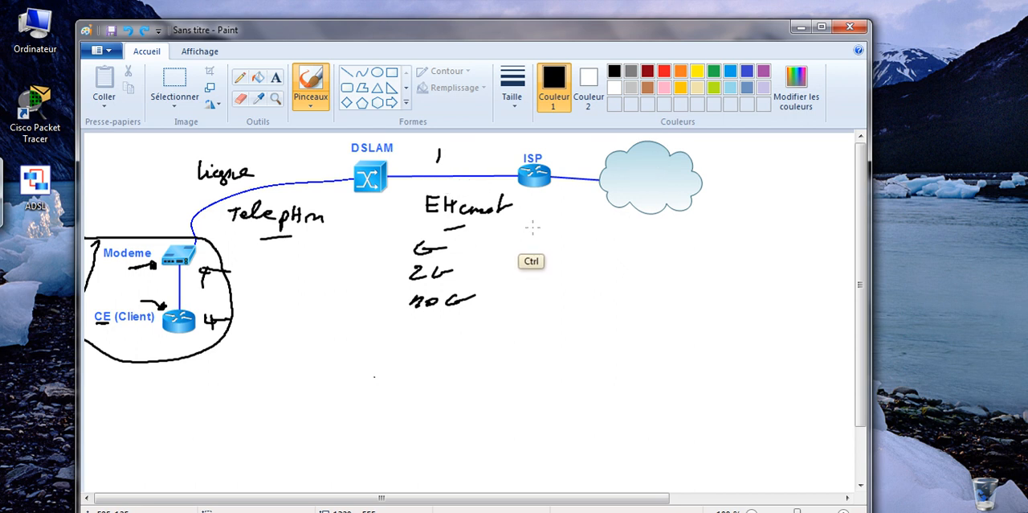
key(ctrl+z)
key(ctrl+z)
key(ctrl+z)
key(ctrl+z)
key(ctrl+z)
key(ctrl+z)
key(ctrl+z)
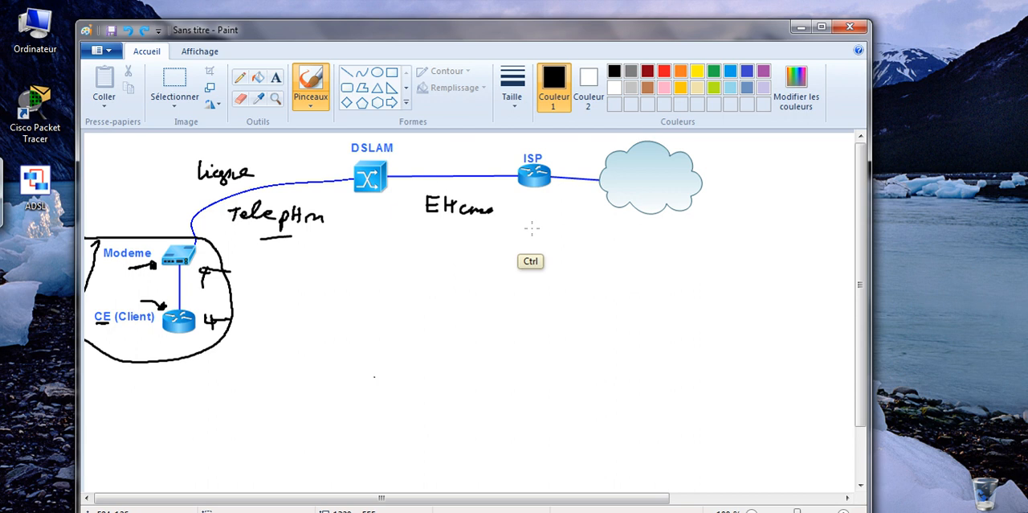
key(ctrl+z)
key(ctrl+z)
key(ctrl+z)
key(ctrl+z)
key(ctrl+z)
key(ctrl+z)
key(ctrl+z)
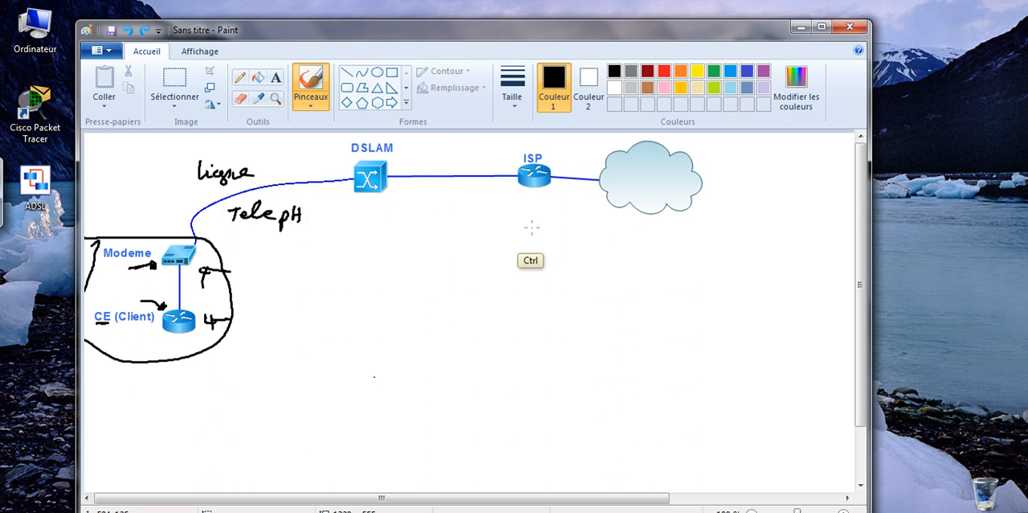
key(ctrl+z)
key(ctrl+z)
key(ctrl+z)
key(ctrl+z)
key(ctrl+z)
key(ctrl+z)
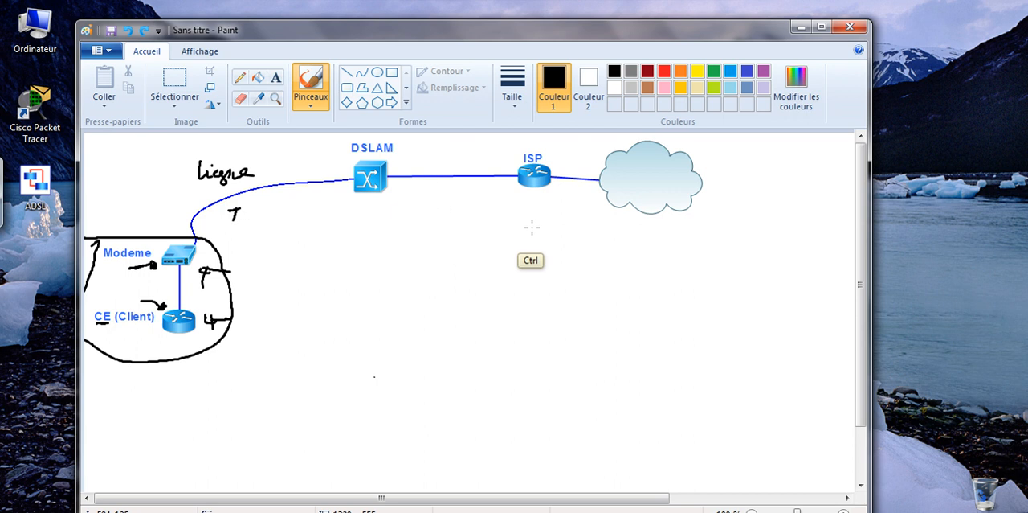
key(ctrl+z)
key(ctrl+z)
key(ctrl+z)
key(ctrl+z)
key(ctrl+z)
key(ctrl+z)
key(ctrl+z)
key(ctrl+z)
key(ctrl+z)
key(ctrl+z)
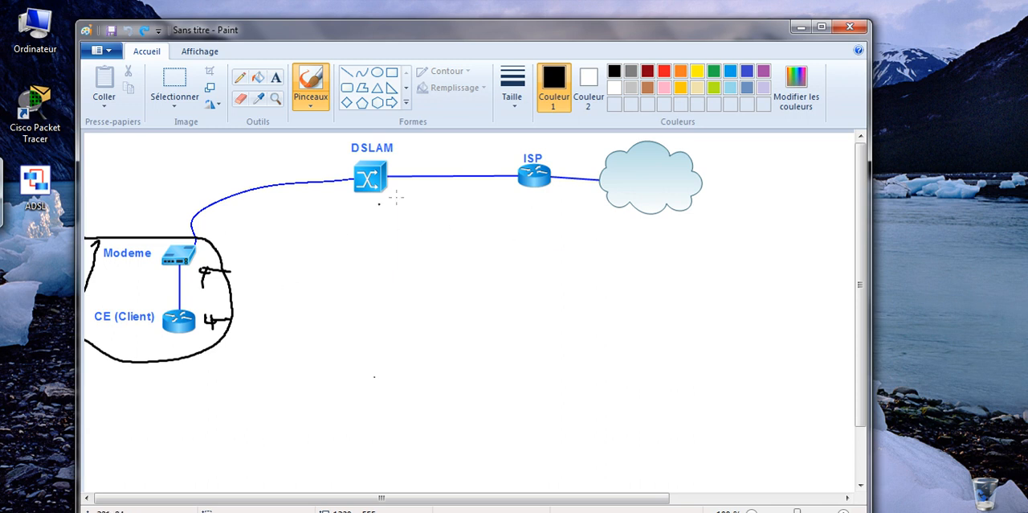
Mark the DSLAM's modem-side port with a green dot and label it "ATM" in green
click(715, 72)
click(352, 179)
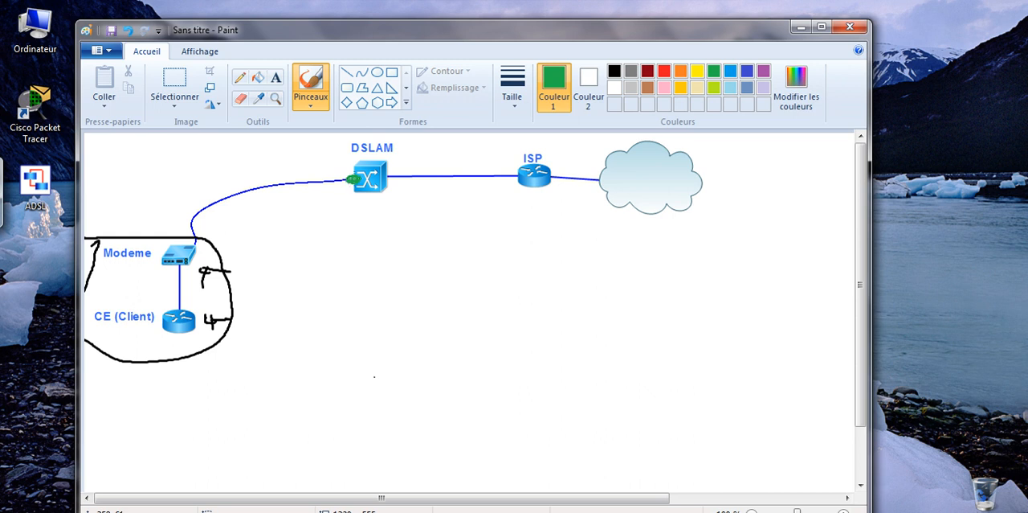
mouse_move(322, 166)
mouse_down()
mouse_move(319, 153)
mouse_move(324, 167)
mouse_move(328, 158)
mouse_move(347, 168)
mouse_up()
Handwrite "L2 (WANs)" in green below the diagram, with "L2" underlined
mouse_move(310, 350)
mouse_down()
mouse_move(321, 369)
mouse_move(358, 376)
mouse_up()
mouse_move(389, 348)
mouse_down()
mouse_move(384, 374)
mouse_move(414, 357)
mouse_move(444, 371)
mouse_up()
mouse_move(439, 371)
mouse_down()
mouse_move(450, 360)
mouse_move(462, 369)
mouse_up()
drag(455, 345, 458, 381)
List the WAN protocols "X25, FR, ATM, HDLC, PPP, MPLS" in green after an opening bracket beside "L2 (WANs)"
mouse_move(528, 348)
mouse_down()
mouse_move(509, 356)
mouse_move(530, 378)
mouse_up()
mouse_move(533, 359)
mouse_down()
mouse_move(543, 372)
mouse_move(532, 375)
mouse_move(561, 374)
mouse_up()
mouse_move(564, 374)
mouse_down()
mouse_move(575, 359)
mouse_move(566, 381)
mouse_up()
mouse_move(597, 354)
mouse_down()
mouse_move(587, 374)
mouse_move(603, 365)
mouse_up()
drag(604, 360, 624, 373)
mouse_move(632, 371)
mouse_down()
mouse_move(631, 383)
mouse_move(654, 361)
mouse_up()
mouse_move(654, 361)
mouse_down()
mouse_move(662, 376)
mouse_move(680, 368)
mouse_up()
mouse_move(675, 360)
mouse_down()
mouse_move(673, 378)
mouse_move(696, 362)
mouse_up()
drag(694, 359, 694, 376)
mouse_move(721, 384)
mouse_down()
mouse_move(740, 375)
mouse_move(810, 377)
mouse_up()
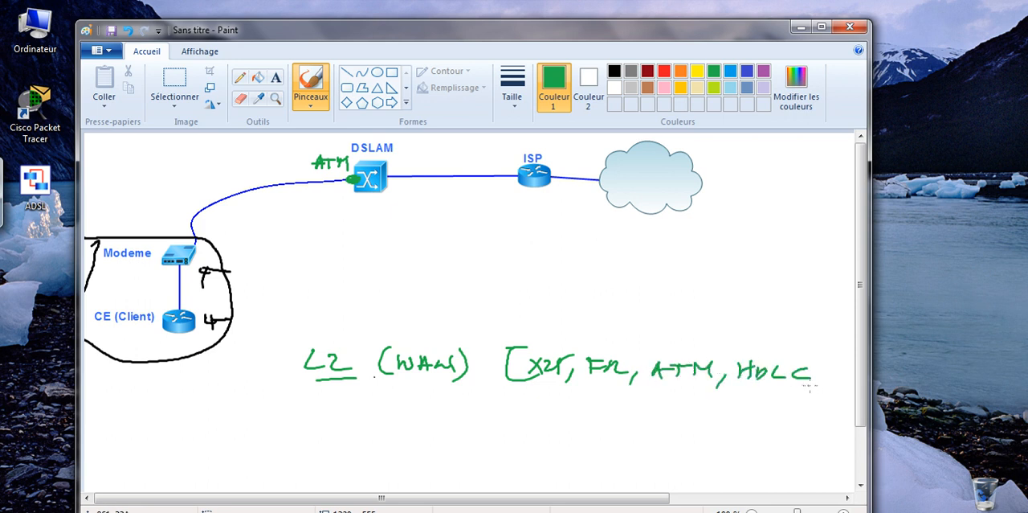
drag(608, 408, 742, 411)
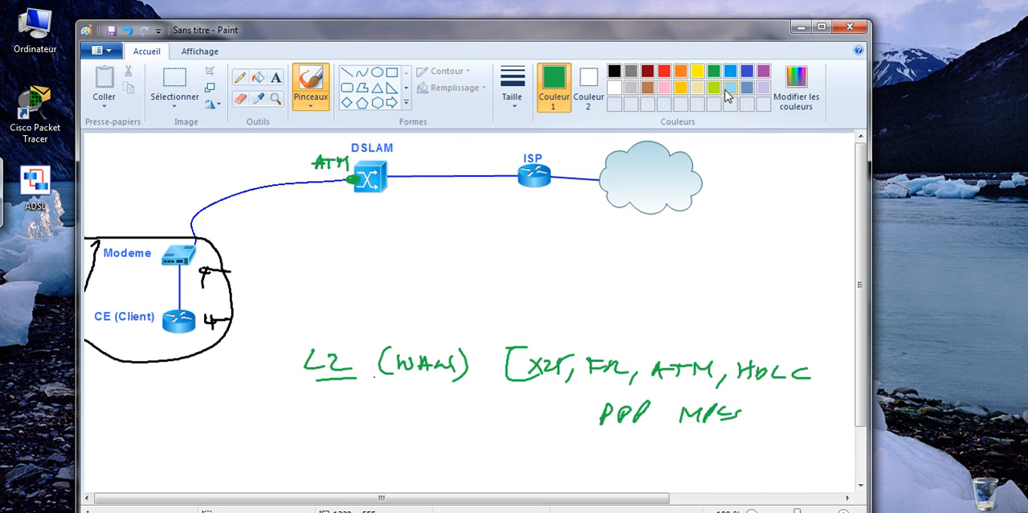
Circle "FR" and "ATM" in red in the list of WAN protocols
click(665, 72)
drag(599, 351, 600, 350)
mouse_move(682, 348)
mouse_down()
mouse_move(660, 391)
mouse_move(683, 347)
mouse_up()
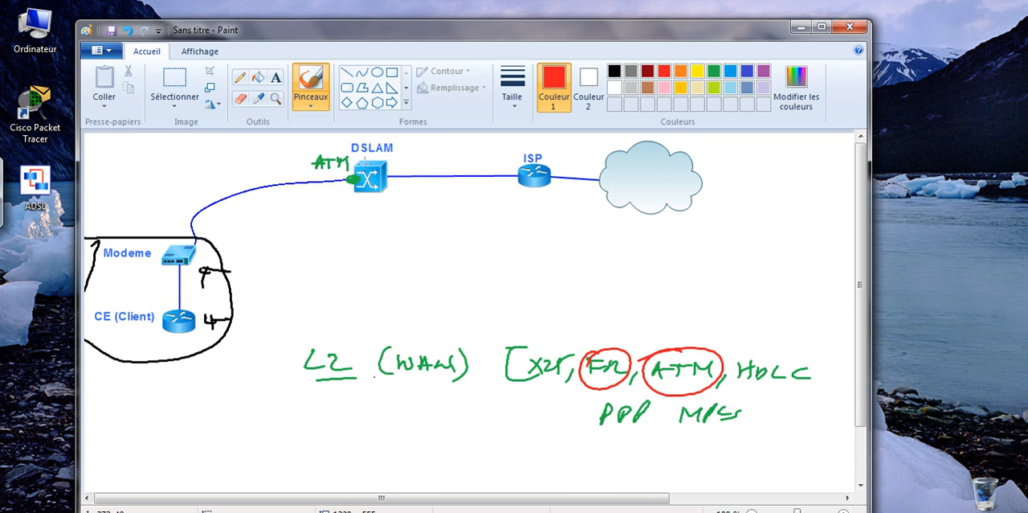
Write "ATM" in red below the modem–DSLAM link
drag(236, 224, 249, 218)
drag(254, 213, 266, 210)
mouse_move(259, 210)
mouse_down()
mouse_move(258, 224)
mouse_move(277, 209)
mouse_move(285, 219)
mouse_up()
Write "L2 (Ethernet)" in red with a frame shape beneath it, and draw a red LAN segment below the CE router
mouse_move(364, 295)
mouse_down()
mouse_move(430, 297)
mouse_move(394, 315)
mouse_move(470, 316)
mouse_up()
mouse_move(441, 301)
mouse_down()
mouse_move(476, 307)
mouse_move(469, 319)
mouse_up()
mouse_move(390, 276)
mouse_down()
mouse_move(443, 291)
mouse_move(555, 283)
mouse_up()
mouse_move(559, 270)
mouse_down()
mouse_move(554, 294)
mouse_move(539, 301)
mouse_up()
mouse_move(173, 326)
mouse_down()
mouse_move(171, 353)
mouse_move(198, 352)
mouse_up()
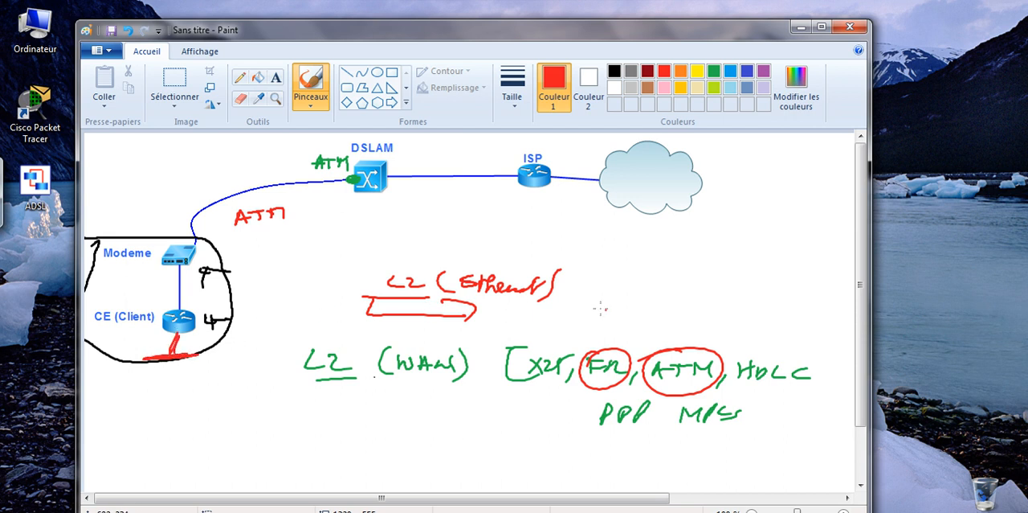
drag(590, 283, 638, 294)
mouse_move(641, 282)
mouse_down()
mouse_move(671, 295)
mouse_move(712, 281)
mouse_move(728, 295)
mouse_move(744, 286)
mouse_move(772, 304)
mouse_up()
drag(639, 310, 669, 309)
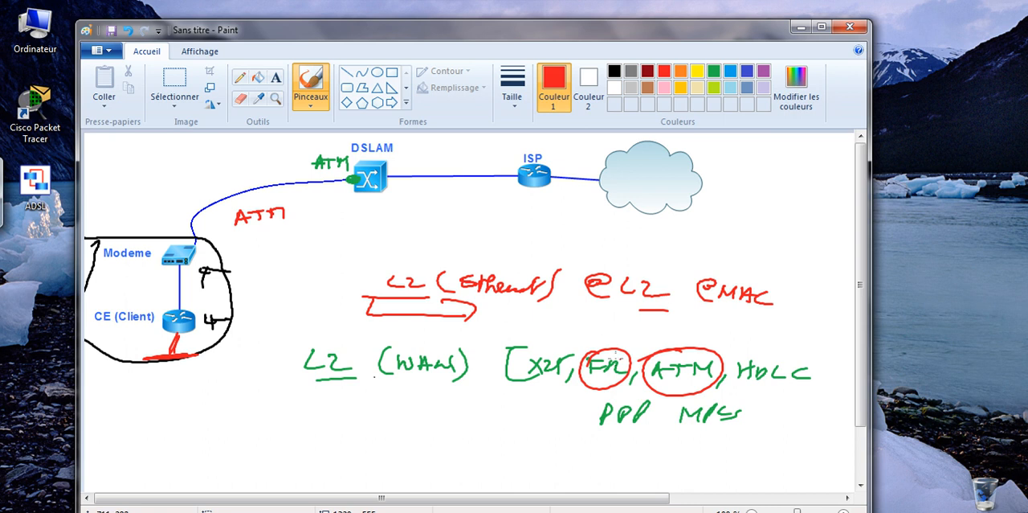
mouse_move(576, 386)
mouse_down()
mouse_move(498, 408)
mouse_move(508, 412)
mouse_up()
mouse_move(344, 431)
mouse_down()
mouse_move(413, 431)
mouse_move(403, 410)
mouse_move(446, 447)
mouse_move(524, 443)
mouse_move(526, 425)
mouse_up()
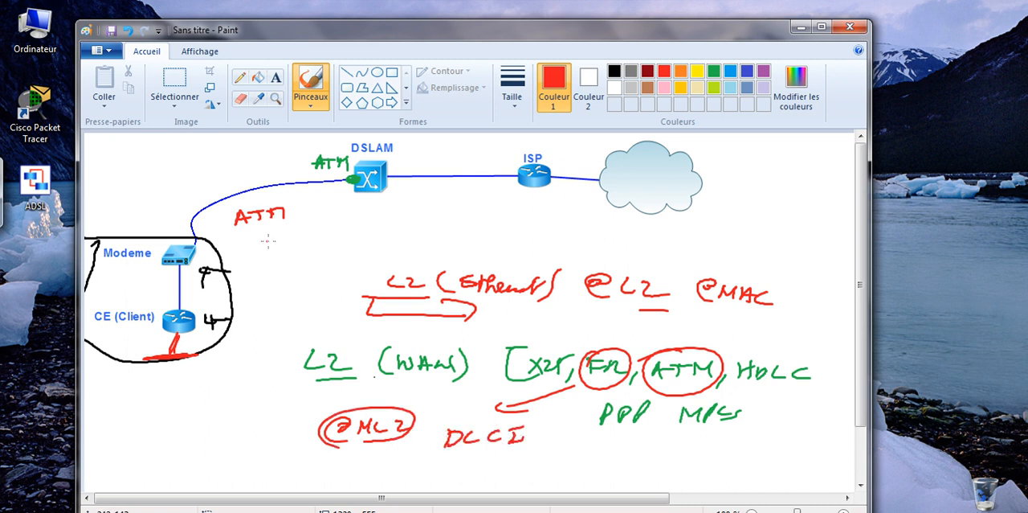
mouse_move(255, 233)
mouse_down()
mouse_move(255, 249)
mouse_move(278, 233)
mouse_move(293, 249)
mouse_up()
mouse_move(281, 232)
mouse_down()
mouse_move(296, 229)
mouse_move(300, 250)
mouse_move(318, 226)
mouse_move(321, 240)
mouse_move(358, 241)
mouse_move(371, 223)
mouse_up()
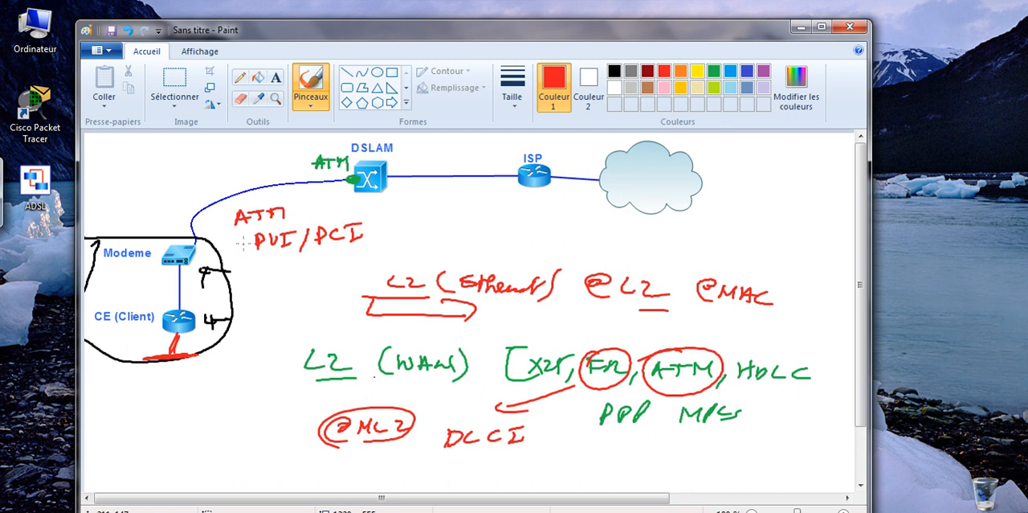
Choose the indigo blue colour and write "0/35" above the modem–DSLAM link
click(748, 72)
mouse_move(214, 178)
mouse_down()
mouse_move(206, 190)
mouse_move(213, 178)
mouse_move(219, 192)
mouse_move(255, 178)
mouse_move(243, 185)
mouse_up()
drag(254, 167, 265, 163)
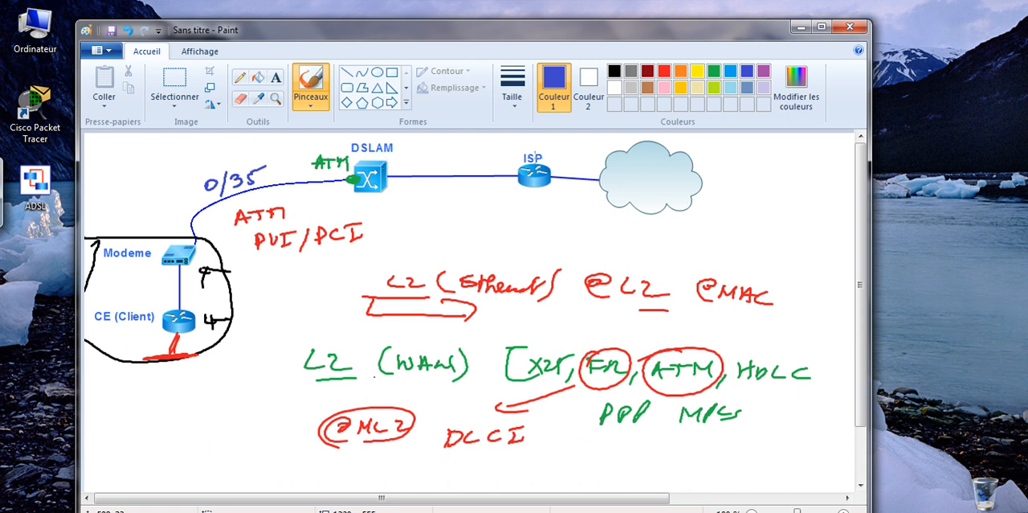
Write a circled "Eth" above the DSLAM–ISP link and an underlined "IP" in quotation marks below it
mouse_move(438, 154)
mouse_down()
mouse_move(447, 168)
mouse_move(450, 151)
mouse_move(466, 170)
mouse_move(435, 204)
mouse_up()
drag(431, 204, 441, 203)
drag(432, 187, 452, 204)
mouse_move(451, 188)
mouse_down()
mouse_move(460, 192)
mouse_move(451, 198)
mouse_move(424, 192)
mouse_up()
mouse_move(425, 185)
mouse_down()
mouse_move(477, 194)
mouse_move(476, 212)
mouse_up()
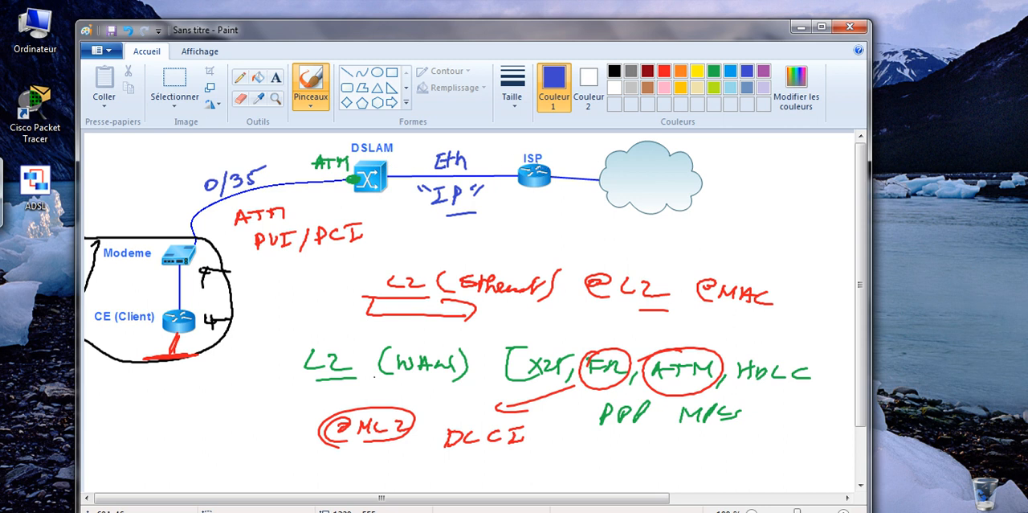
mouse_move(457, 147)
mouse_down()
mouse_move(485, 168)
mouse_move(441, 152)
mouse_up()
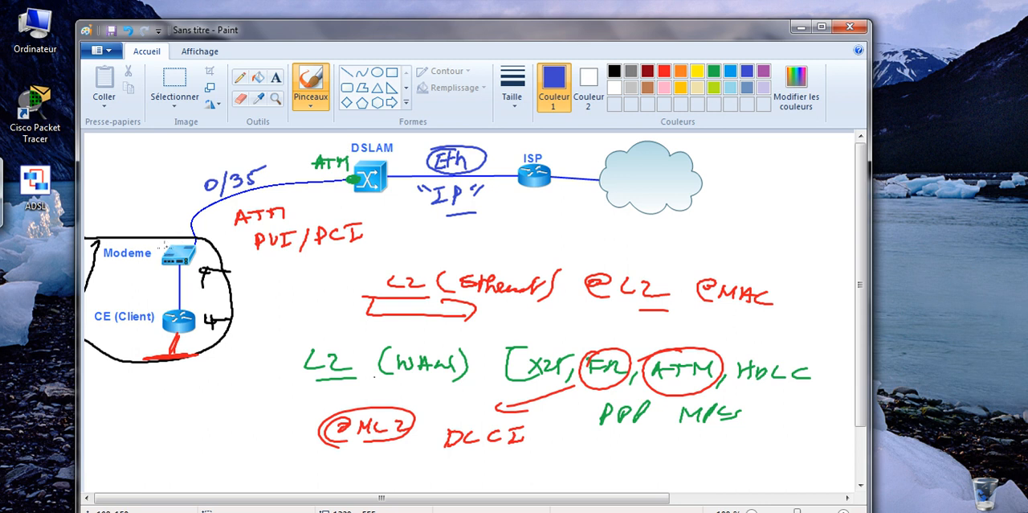
Write "Clien" above the modem, and emphasise the link notes by circling the red "ATM" and putting "0/35" in quotation marks
mouse_move(114, 211)
mouse_down()
mouse_move(110, 231)
mouse_move(151, 228)
mouse_up()
mouse_move(274, 211)
mouse_down()
mouse_move(256, 237)
mouse_move(260, 181)
mouse_up()
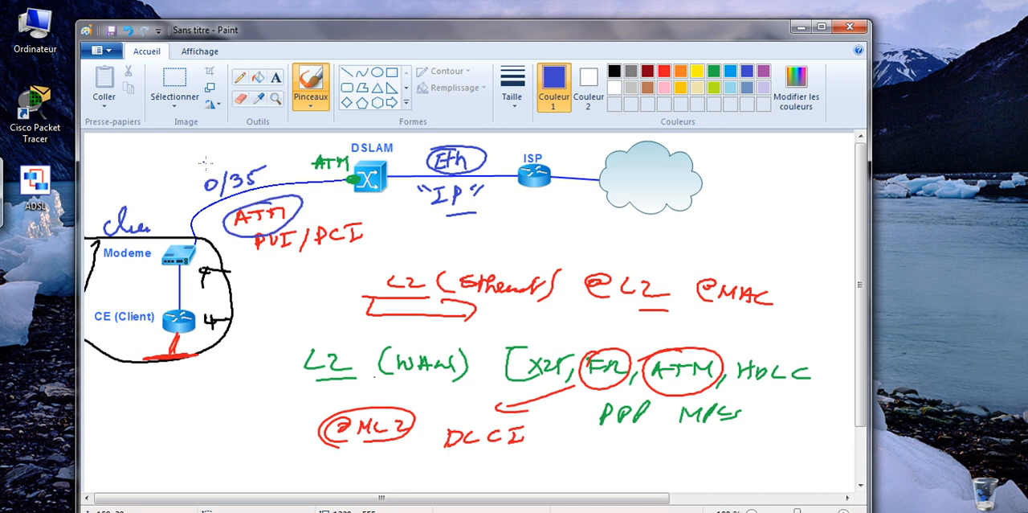
drag(264, 152, 270, 160)
drag(188, 176, 197, 174)
key(ctrl)
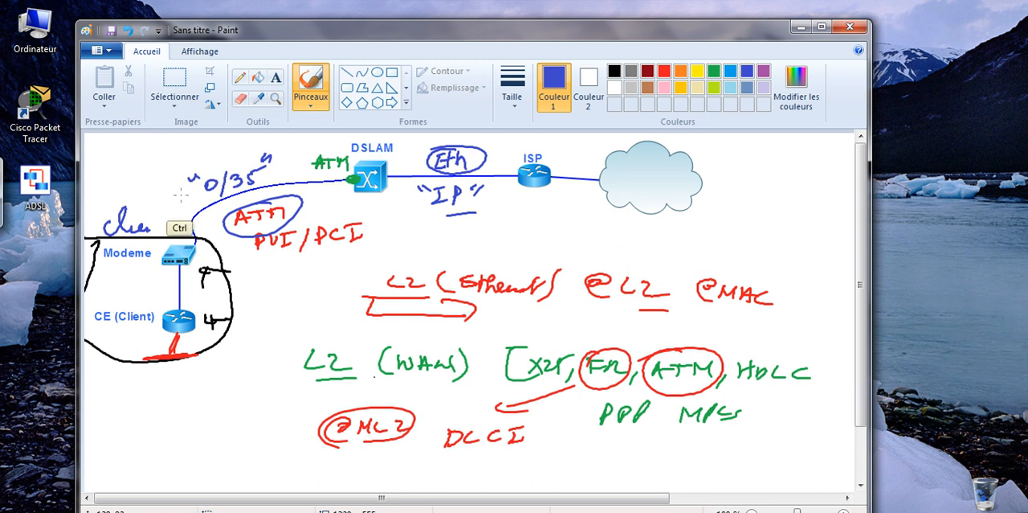
key(ctrl+z)
key(ctrl+z)
key(ctrl+z)
key(ctrl+z)
key(ctrl+z)
key(ctrl+z)
key(ctrl+z)
key(ctrl+z)
key(ctrl+z)
key(ctrl+z)
key(ctrl+z)
key(ctrl+z)
key(ctrl+z)
key(ctrl+z)
key(ctrl+z)
key(ctrl+z)
key(ctrl+z)
key(ctrl+z)
key(ctrl+z)
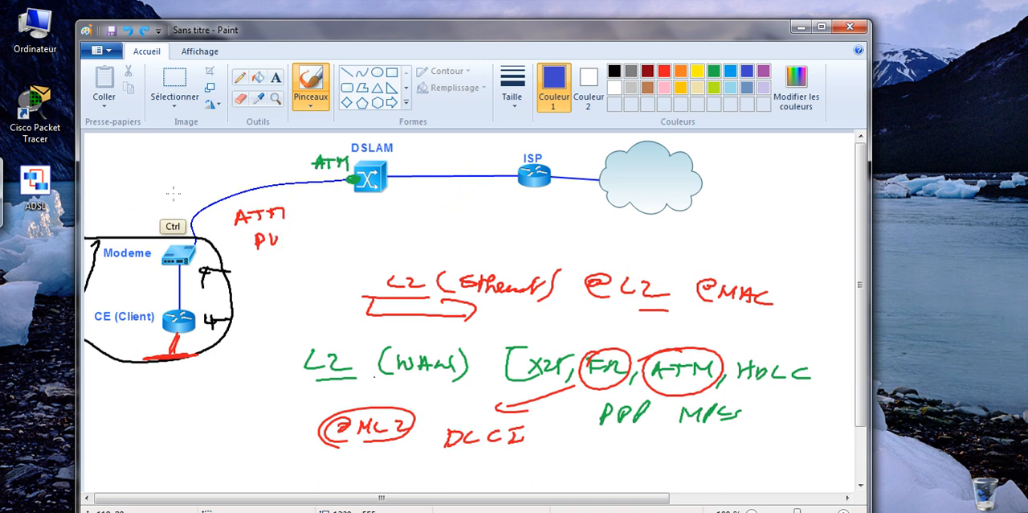
key(ctrl+z)
key(ctrl+z)
key(ctrl+z)
key(ctrl+z)
key(ctrl+z)
key(ctrl+z)
key(ctrl+z)
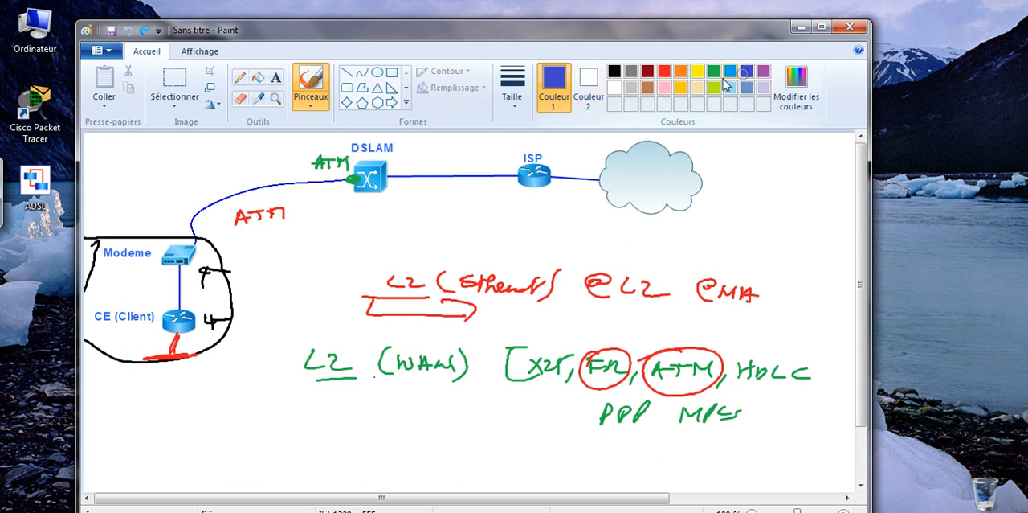
Draw an arrow to the CE (Client) router and write "PPPOE" beside it, with a double-headed arrow over the "PPP" letters
drag(113, 297, 158, 302)
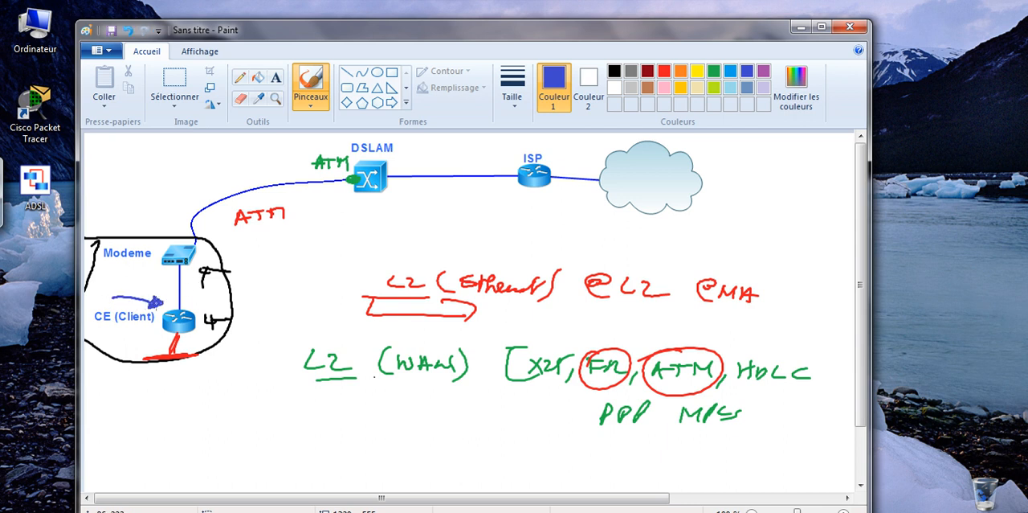
mouse_move(251, 306)
mouse_down()
mouse_move(293, 327)
mouse_move(315, 324)
mouse_move(315, 314)
mouse_up()
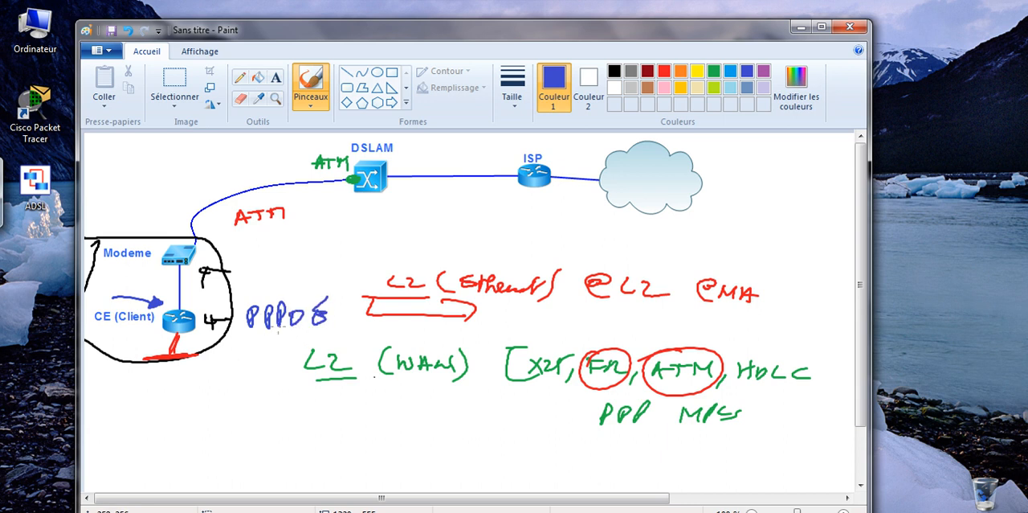
mouse_move(248, 302)
mouse_down()
mouse_move(282, 300)
mouse_move(250, 307)
mouse_up()
Write an underlined "1 Authenti" note below the client area, add a second arrow to the CE router and write "Client" under "PPPOE"
mouse_move(172, 394)
mouse_down()
mouse_move(168, 381)
mouse_move(180, 389)
mouse_move(234, 365)
mouse_move(256, 385)
mouse_move(280, 378)
mouse_move(237, 405)
mouse_move(261, 397)
mouse_up()
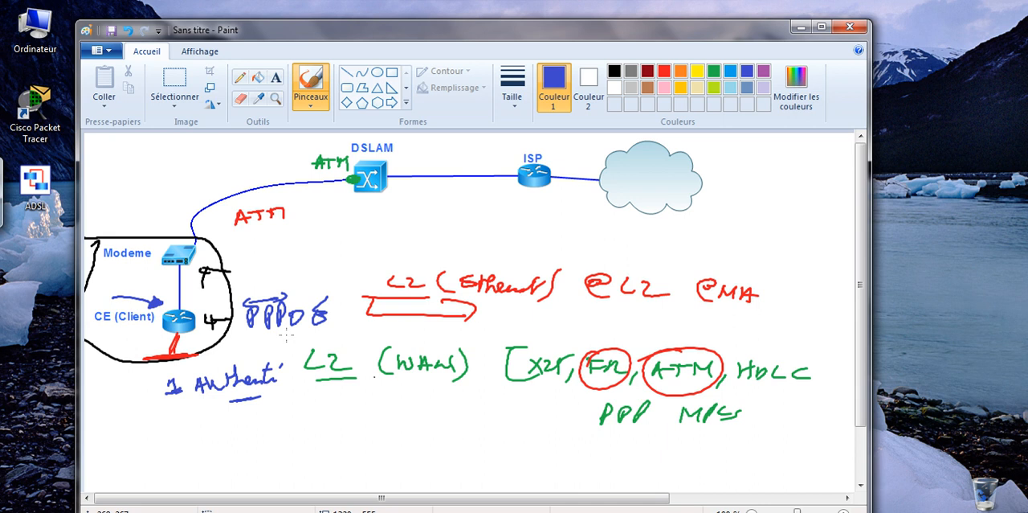
mouse_move(129, 338)
mouse_down()
mouse_move(157, 331)
mouse_move(146, 336)
mouse_up()
mouse_move(266, 341)
mouse_down()
mouse_move(324, 344)
mouse_move(316, 333)
mouse_up()
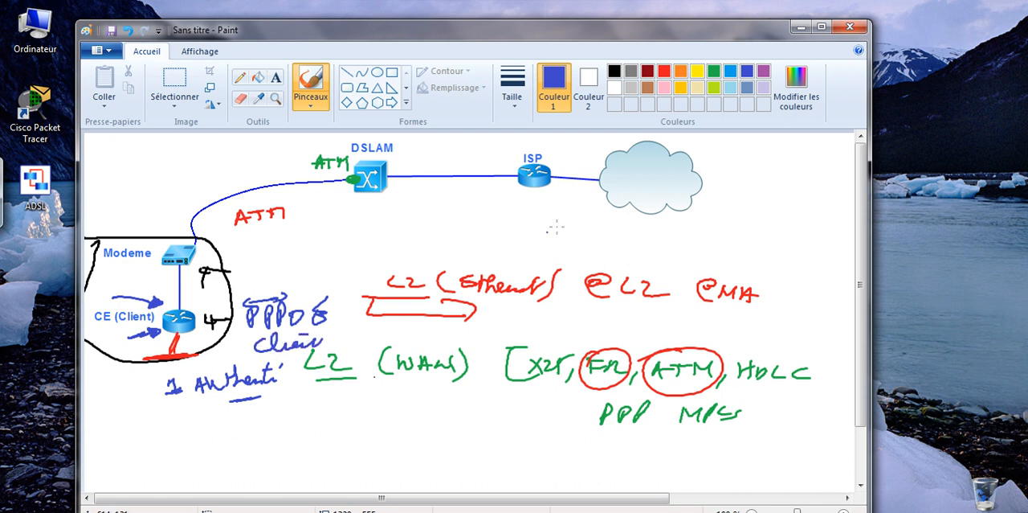
Draw an upward arrow to the ISP router and label it "PPPOE Serveur"
mouse_move(542, 206)
mouse_down()
mouse_move(546, 251)
mouse_move(589, 250)
mouse_move(580, 245)
mouse_up()
mouse_move(617, 244)
mouse_down()
mouse_move(604, 251)
mouse_move(620, 254)
mouse_up()
drag(604, 248, 625, 244)
mouse_move(656, 235)
mouse_down()
mouse_move(666, 247)
mouse_move(731, 242)
mouse_up()
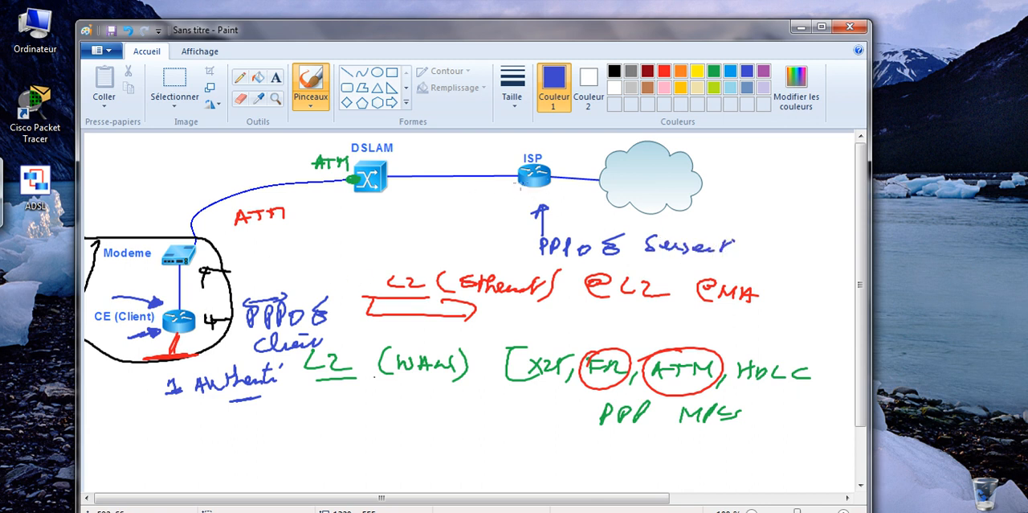
Draw a double-headed line between the ISP router and the CE router and label it "PPPOE"
mouse_move(521, 182)
mouse_down()
mouse_move(204, 310)
mouse_move(215, 319)
mouse_up()
drag(508, 185, 522, 183)
drag(506, 200, 524, 186)
mouse_move(375, 238)
mouse_down()
mouse_move(376, 258)
mouse_move(380, 247)
mouse_up()
mouse_move(388, 239)
mouse_down()
mouse_move(389, 256)
mouse_move(393, 246)
mouse_up()
mouse_move(399, 238)
mouse_down()
mouse_move(400, 254)
mouse_move(420, 235)
mouse_move(429, 245)
mouse_move(444, 233)
mouse_up()
drag(429, 241, 445, 241)
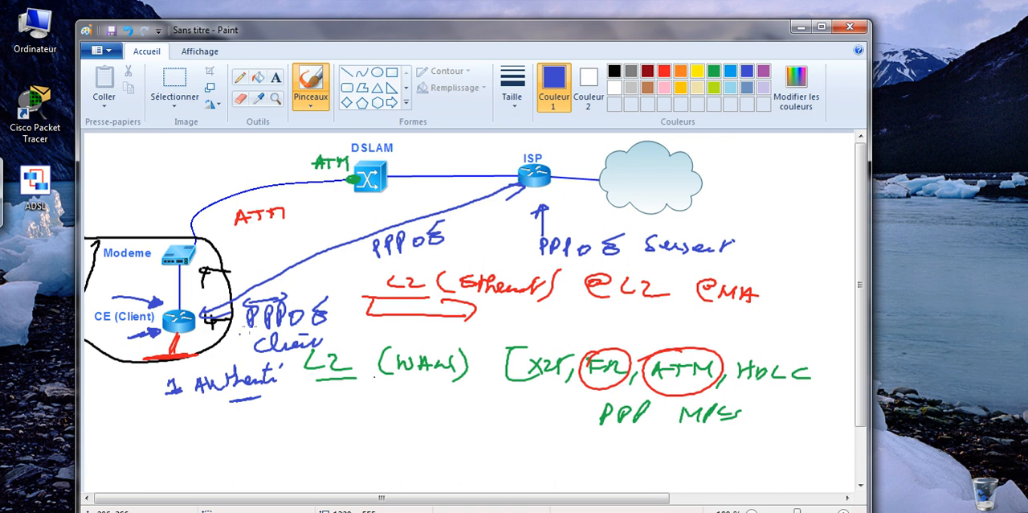
Write "IP Publique" above the client end of the PPPOE line, and mark the ISP with a circle on its label and an arrow
mouse_move(245, 262)
mouse_down()
mouse_move(246, 276)
mouse_move(256, 261)
mouse_move(273, 265)
mouse_move(305, 243)
mouse_move(332, 241)
mouse_up()
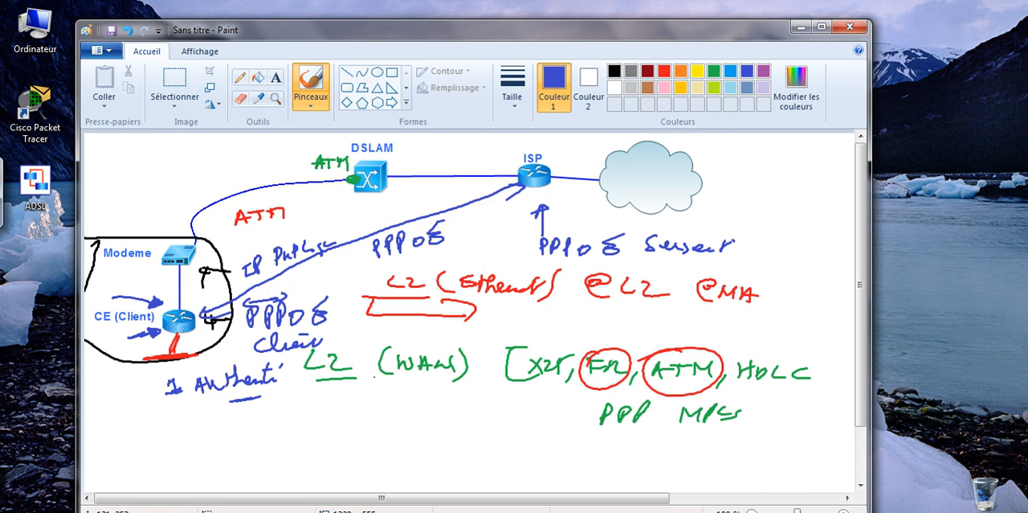
mouse_move(532, 161)
mouse_down()
mouse_move(514, 150)
mouse_move(555, 149)
mouse_up()
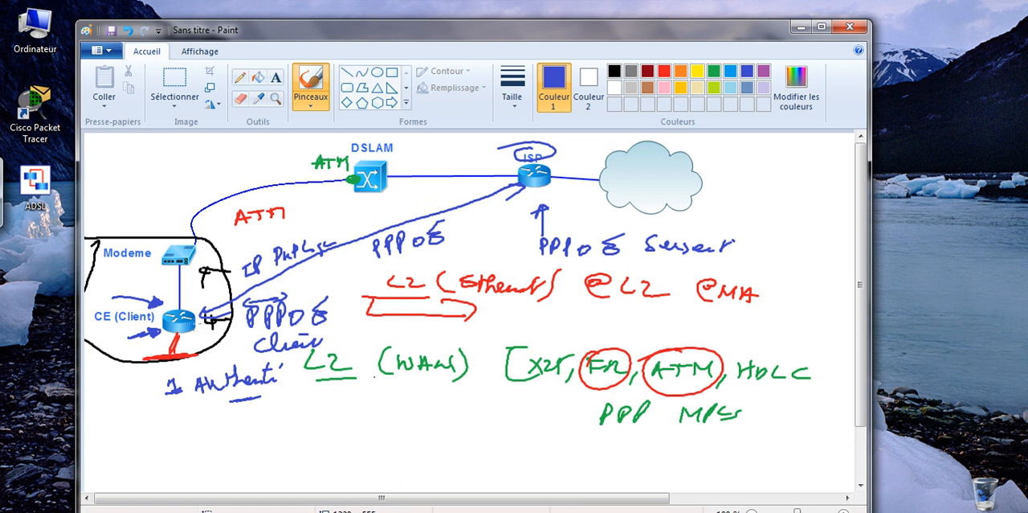
mouse_move(554, 185)
mouse_down()
mouse_move(554, 199)
mouse_move(568, 199)
mouse_up()
Draw a server connected to the far side of the cloud and label it "AAA"
drag(703, 166, 735, 155)
mouse_move(736, 152)
mouse_down()
mouse_move(737, 184)
mouse_move(766, 181)
mouse_move(740, 184)
mouse_move(743, 209)
mouse_up()
drag(747, 197, 753, 203)
mouse_move(757, 210)
mouse_down()
mouse_move(763, 195)
mouse_move(769, 209)
mouse_up()
drag(758, 203, 768, 201)
mouse_move(777, 207)
mouse_down()
mouse_move(783, 193)
mouse_move(793, 206)
mouse_up()
drag(776, 201, 796, 199)
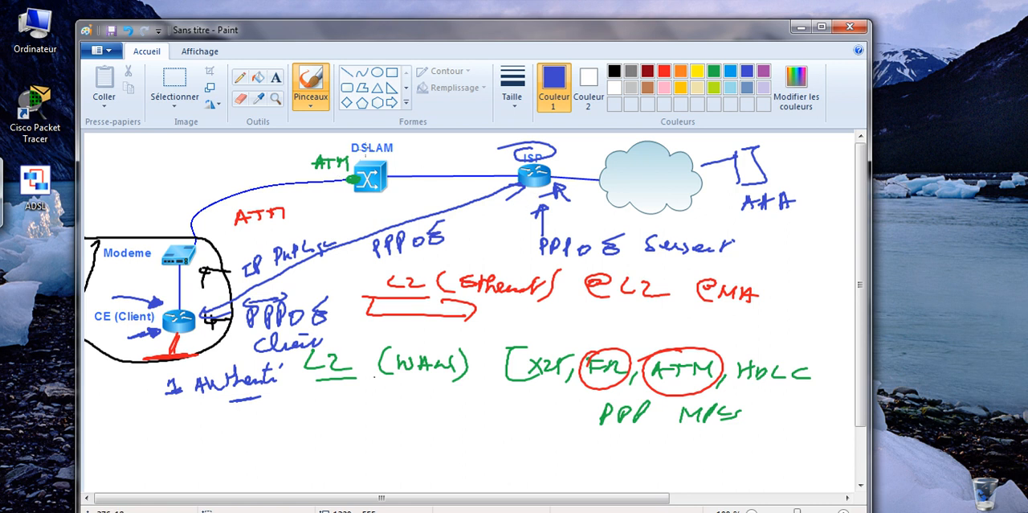
Underline the DSLAM label and circle the red "ATM" on the modem–DSLAM link
drag(363, 155, 382, 154)
drag(236, 208, 229, 210)
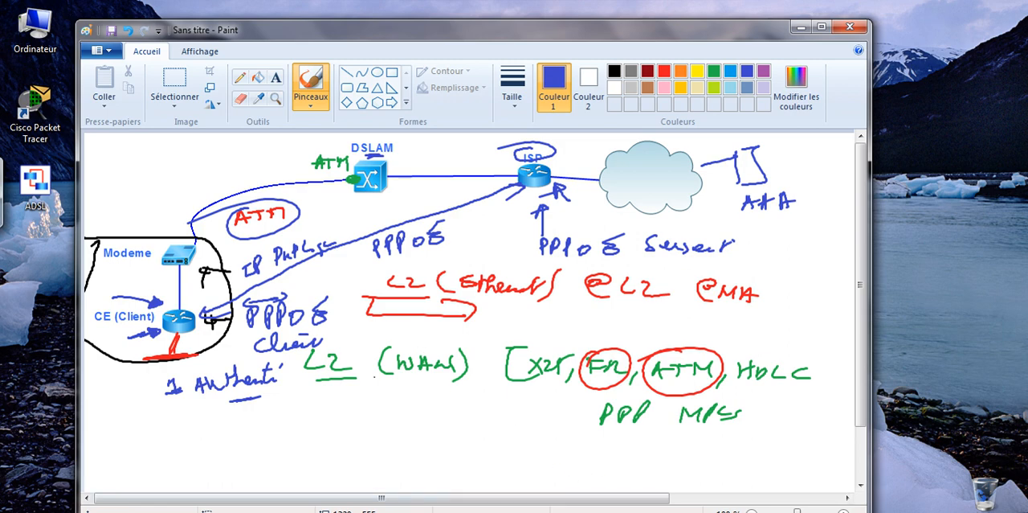
Switch to the GNS3 topology and start the screen annotation tool from the Free Notes & Office Ink program group
click(418, 508)
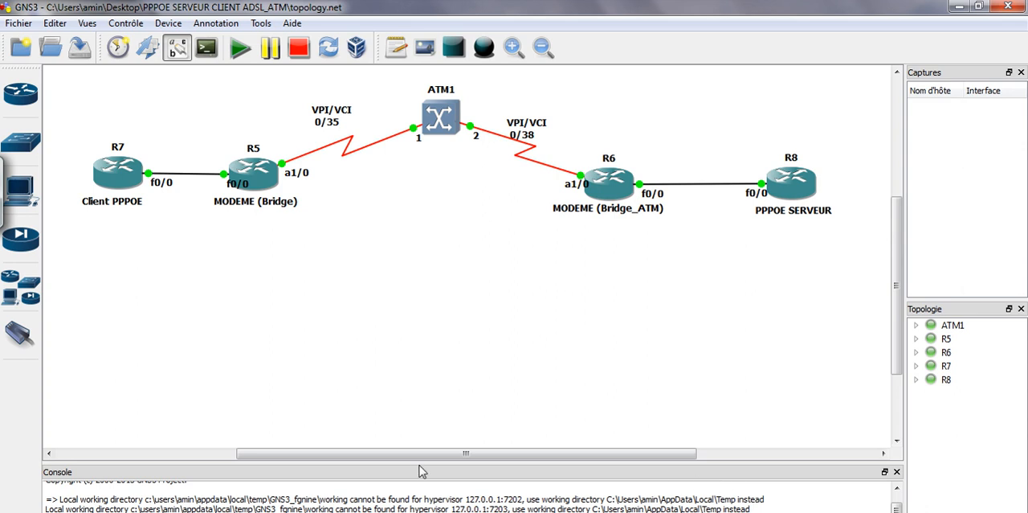
click(20, 509)
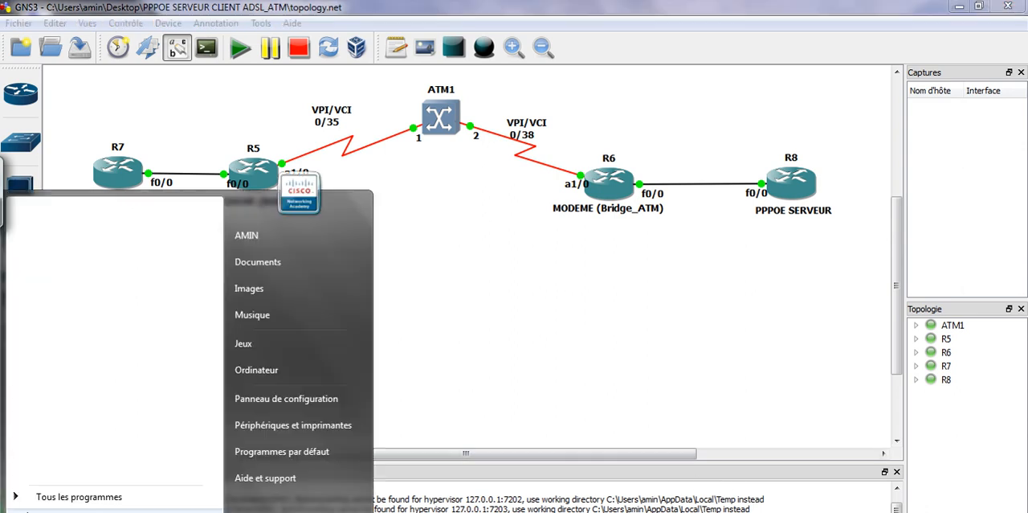
click(48, 493)
drag(218, 251, 211, 359)
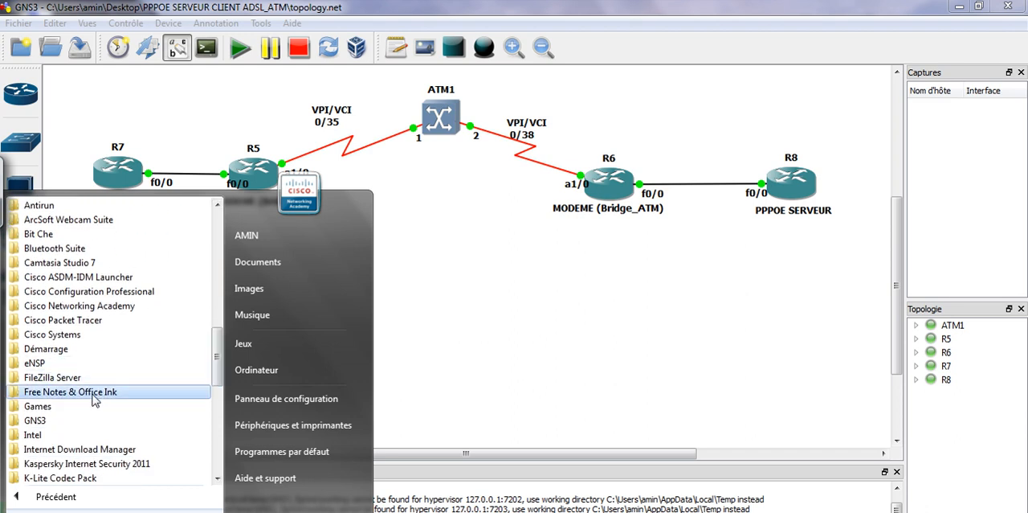
click(129, 391)
click(64, 435)
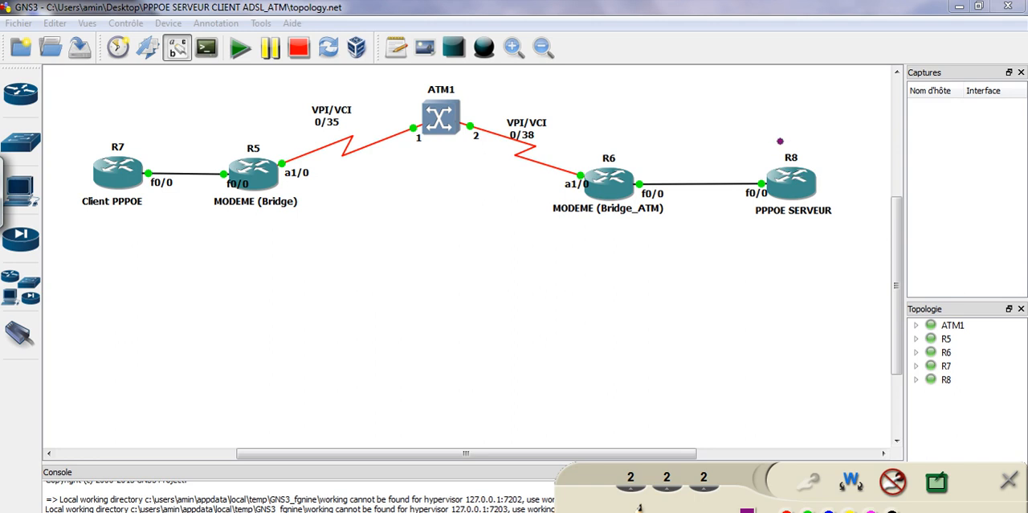
Write "ISP" above the R8 PPPOE server router
mouse_move(776, 130)
mouse_down()
mouse_move(775, 152)
mouse_move(784, 149)
mouse_up()
mouse_move(764, 130)
mouse_down()
mouse_move(788, 125)
mouse_move(792, 147)
mouse_move(805, 151)
mouse_up()
drag(810, 123, 813, 137)
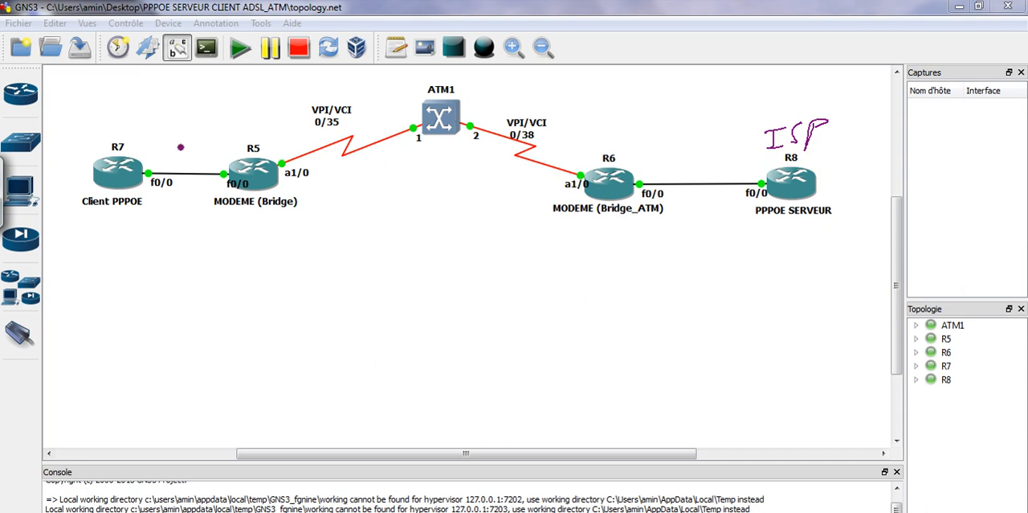
Frame R7 and R5 as "Client", point a circled "BR" note at R5 and underline "Bridge" in its label
mouse_move(81, 133)
mouse_down()
mouse_move(283, 121)
mouse_move(311, 225)
mouse_move(101, 248)
mouse_move(72, 161)
mouse_move(80, 134)
mouse_up()
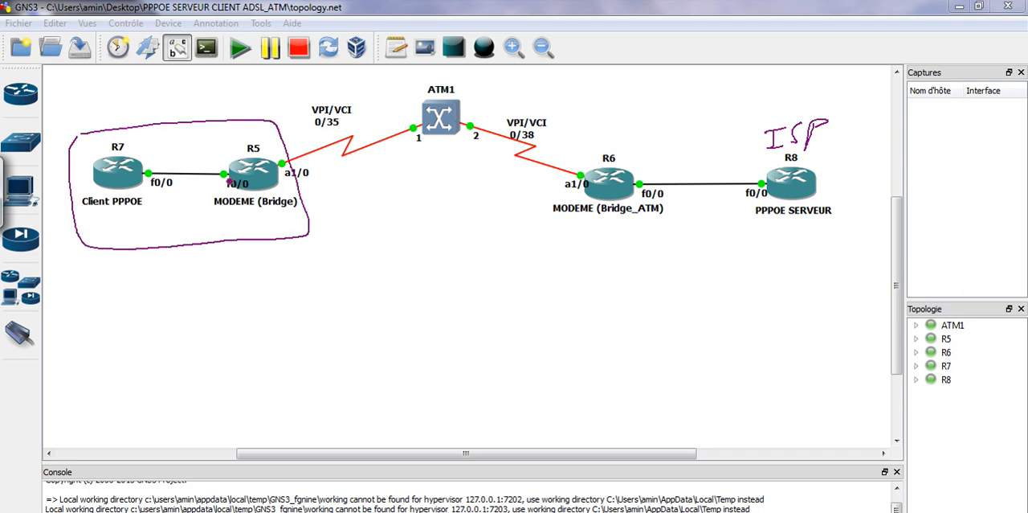
mouse_move(158, 272)
mouse_down()
mouse_move(163, 290)
mouse_move(234, 279)
mouse_up()
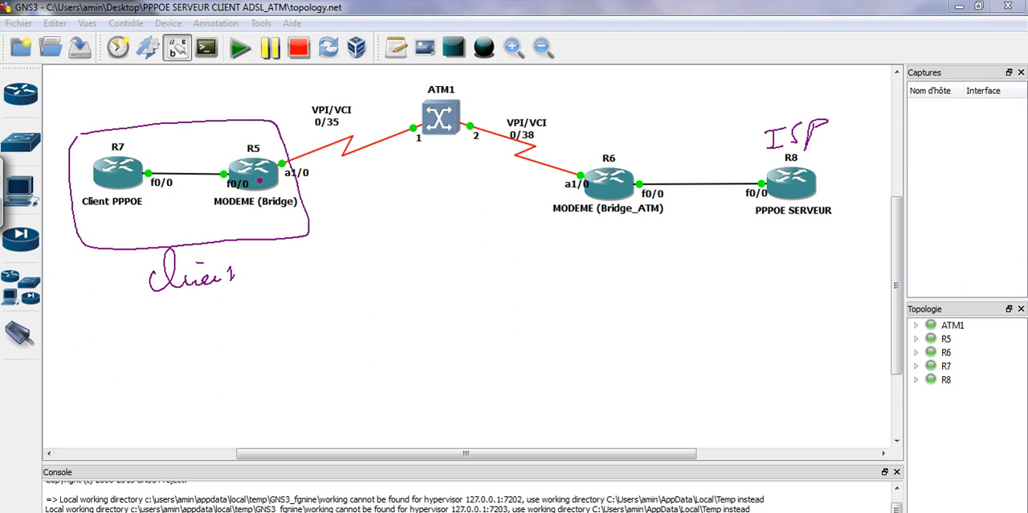
mouse_move(252, 211)
mouse_down()
mouse_move(266, 252)
mouse_move(254, 228)
mouse_move(278, 265)
mouse_move(297, 270)
mouse_up()
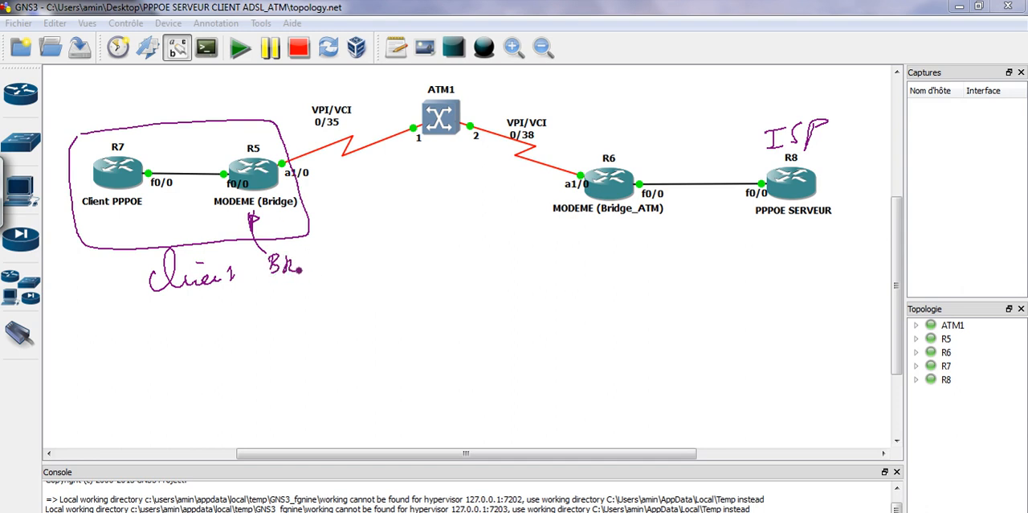
drag(262, 209, 273, 210)
mouse_move(276, 251)
mouse_down()
mouse_move(301, 285)
mouse_move(275, 256)
mouse_up()
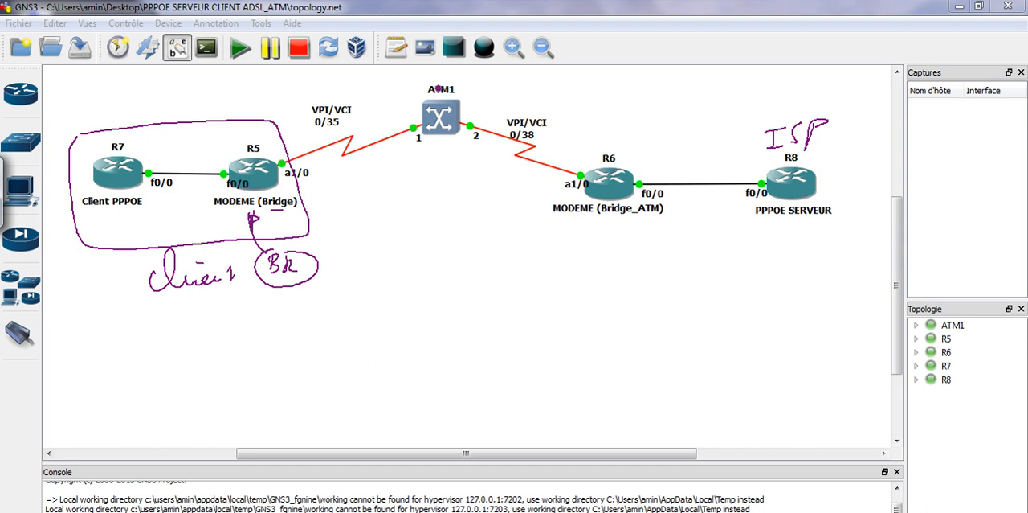
Write "DSLAM" above ATM1, add "ATM" with an arrow at its port 1 and draw a small mark above its port 2
mouse_move(423, 70)
mouse_down()
mouse_move(435, 83)
mouse_move(482, 69)
mouse_up()
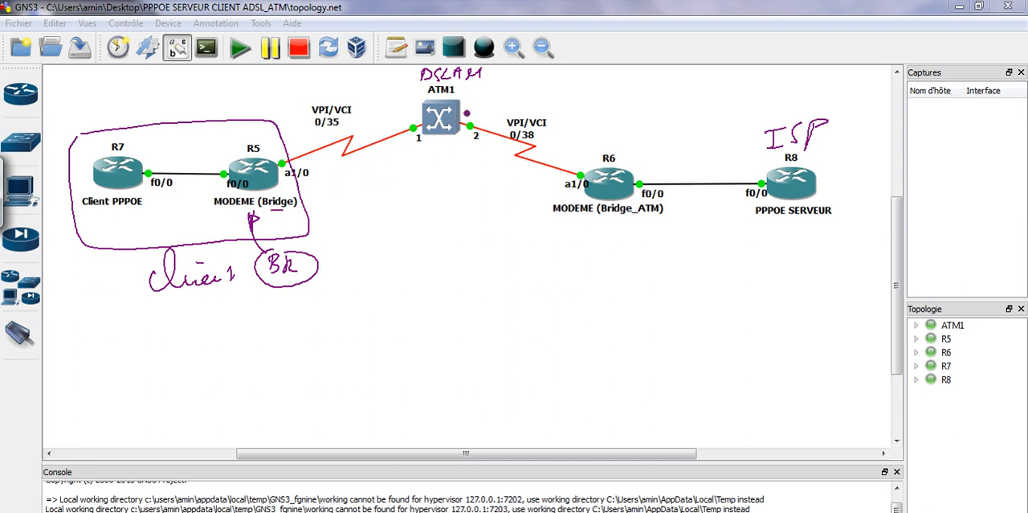
mouse_move(683, 507)
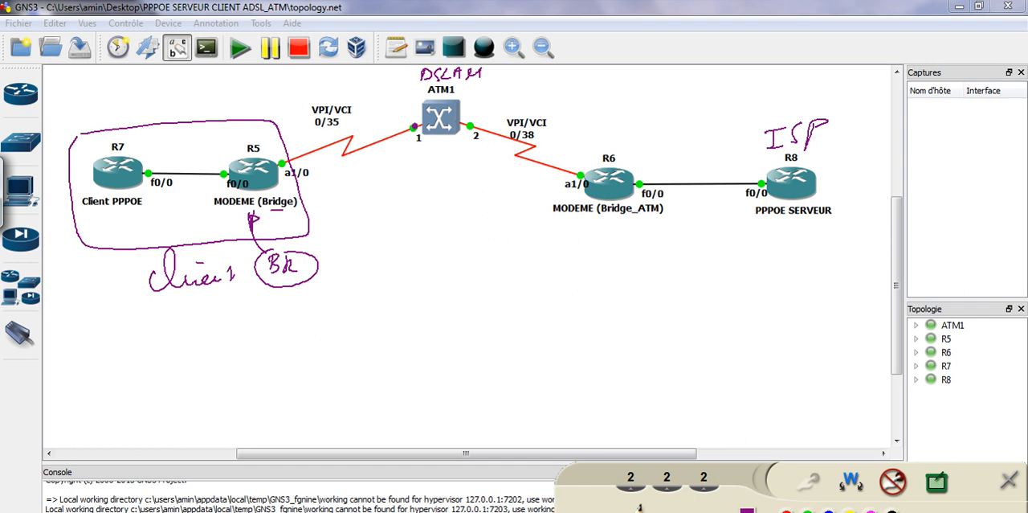
mouse_move(384, 110)
mouse_down()
mouse_move(392, 95)
mouse_move(414, 99)
mouse_up()
mouse_move(477, 104)
mouse_down()
mouse_move(477, 113)
mouse_move(482, 102)
mouse_up()
drag(483, 102, 475, 111)
Mark R6 as the bridge with an arrow and underline, labelling its a1/0 side "ATM" and its f0/0 side "Ether" with arrows
drag(601, 123, 604, 145)
drag(609, 218, 631, 218)
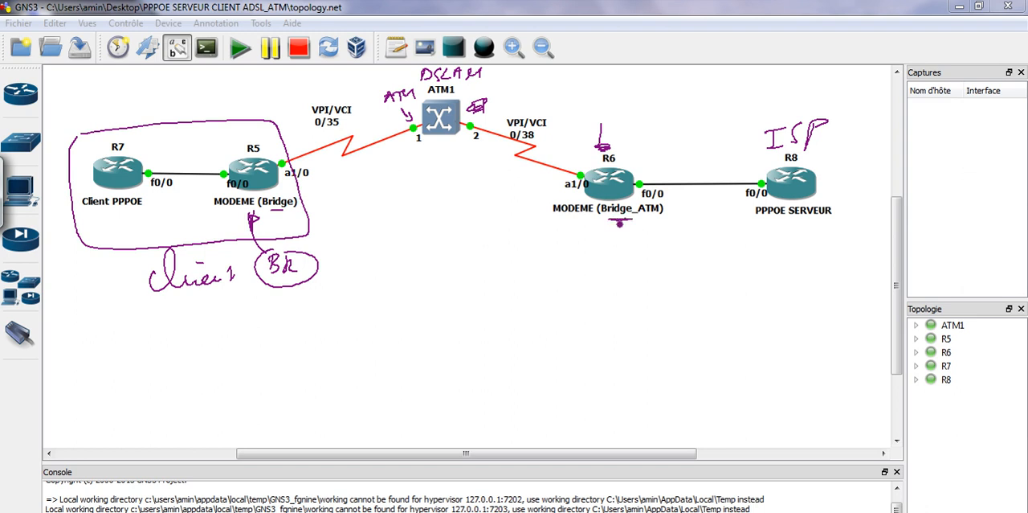
mouse_move(495, 151)
mouse_down()
mouse_move(535, 183)
mouse_move(573, 153)
mouse_up()
click(572, 157)
drag(568, 155, 582, 158)
drag(642, 168, 676, 166)
mouse_move(688, 163)
mouse_down()
mouse_move(686, 171)
mouse_move(664, 149)
mouse_move(697, 149)
mouse_up()
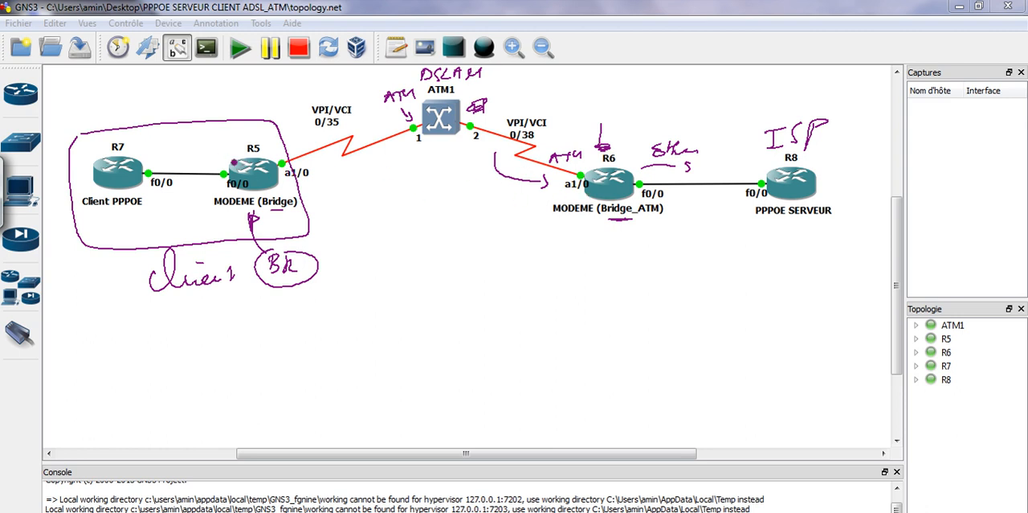
Label R5's a1/0 side "ATM" and its f0/0 side "Ethernet", each with a direction stroke
mouse_move(310, 178)
mouse_down()
mouse_move(347, 165)
mouse_move(343, 184)
mouse_move(358, 191)
mouse_up()
drag(215, 191, 181, 193)
drag(175, 161, 216, 161)
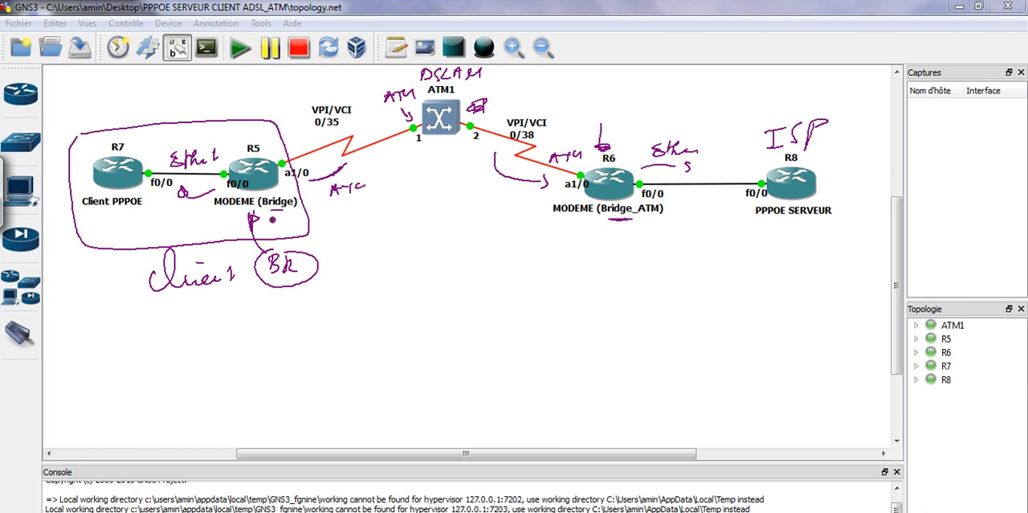
Clear all annotations from the topology and reactivate the annotation pen
mouse_move(832, 506)
click(888, 484)
click(809, 482)
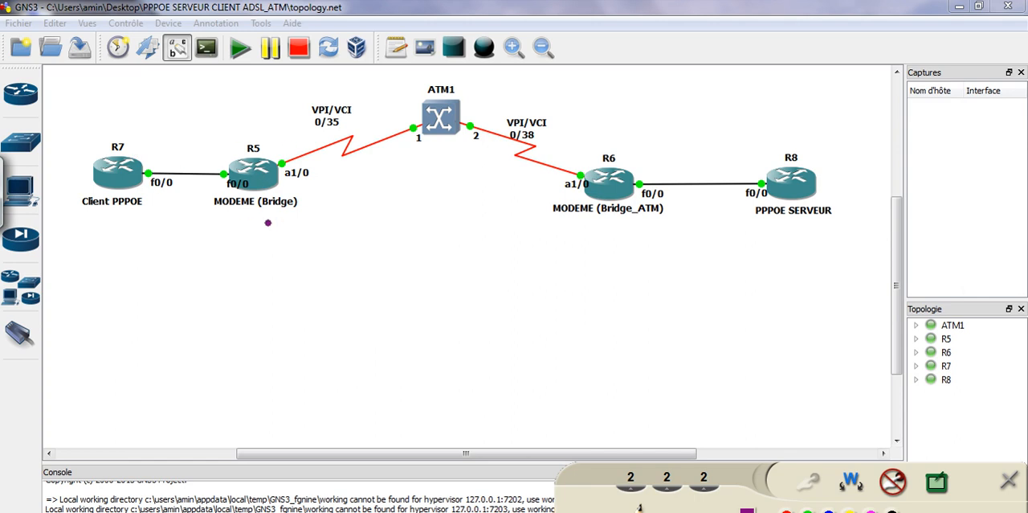
Frame R7 and R5, underline R5's modem label, circle its a1/0 and f0/0 ports, and mark R7 as the PPPOE client
mouse_move(73, 128)
mouse_down()
mouse_move(319, 142)
mouse_move(264, 239)
mouse_move(66, 216)
mouse_move(74, 138)
mouse_up()
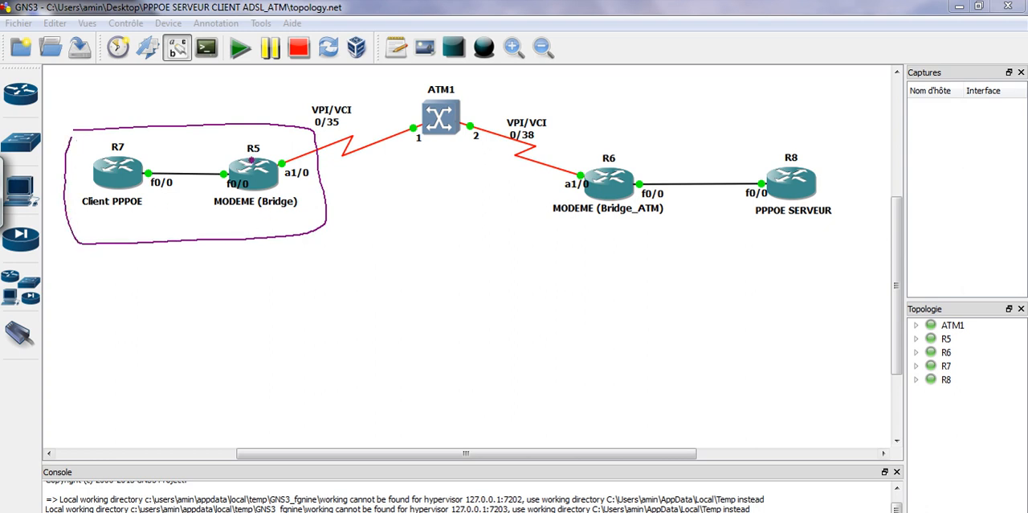
drag(223, 217, 282, 213)
mouse_move(300, 169)
mouse_down()
mouse_move(281, 180)
mouse_move(299, 163)
mouse_up()
mouse_move(223, 178)
mouse_down()
mouse_move(233, 194)
mouse_move(241, 168)
mouse_up()
mouse_move(116, 213)
mouse_down()
mouse_move(114, 228)
mouse_move(113, 213)
mouse_up()
drag(118, 139, 111, 149)
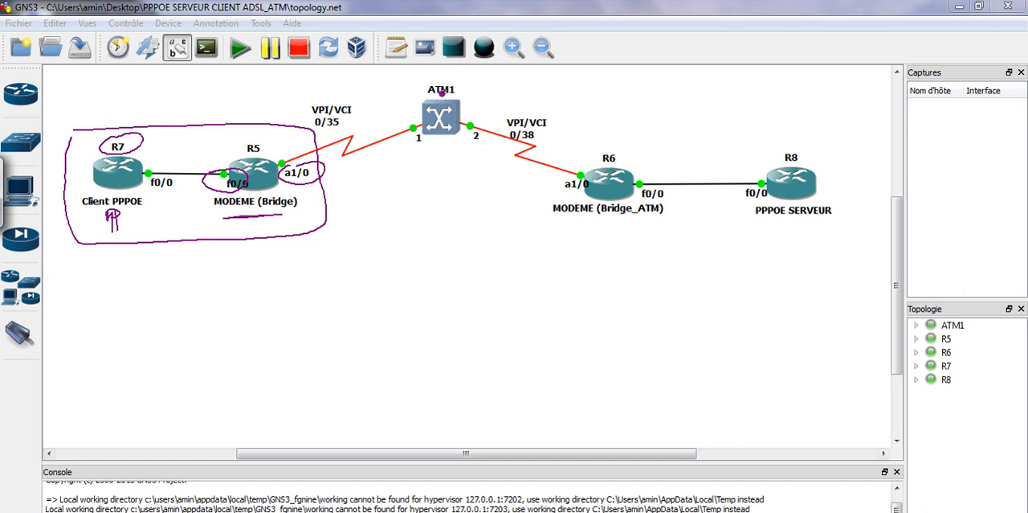
Write "DSLAM" above ATM1, label the R5–ATM1 link "ATM" and circle its VPI/VCI 0/35
mouse_move(421, 67)
mouse_down()
mouse_move(460, 81)
mouse_move(503, 71)
mouse_up()
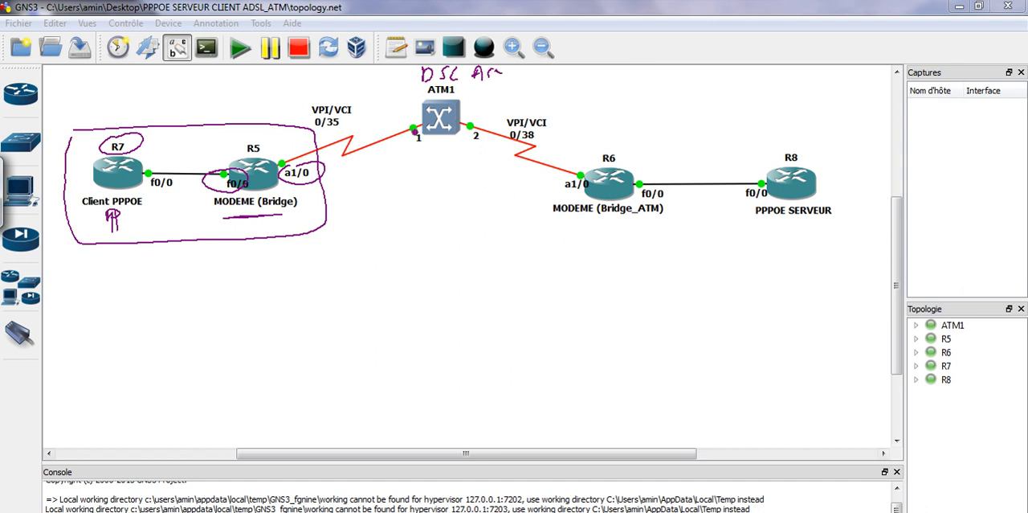
mouse_move(351, 172)
mouse_down()
mouse_move(357, 163)
mouse_move(367, 172)
mouse_up()
drag(360, 162, 393, 162)
mouse_move(323, 121)
mouse_down()
mouse_move(305, 118)
mouse_move(354, 123)
mouse_move(302, 117)
mouse_up()
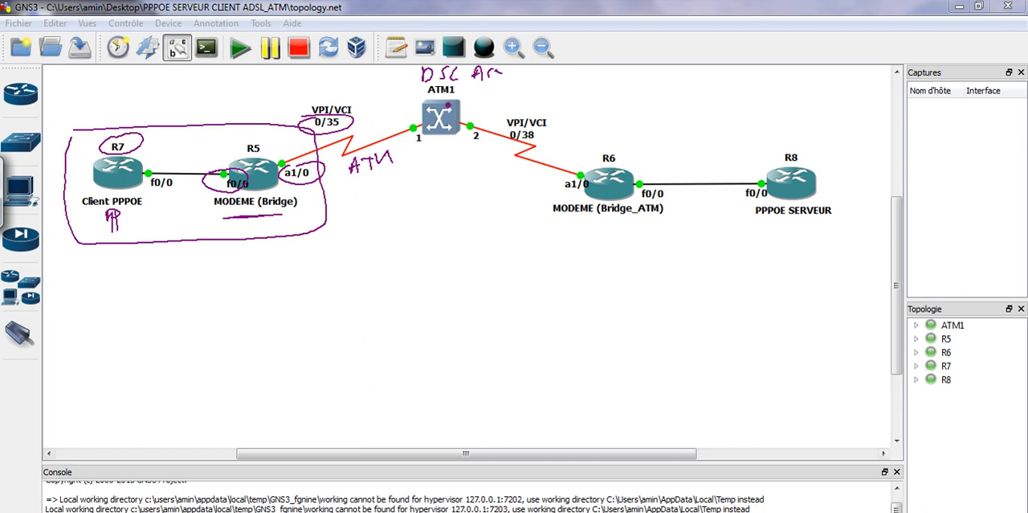
Write a circled "ISP" above R8 and "Ethernet" above R6
mouse_move(763, 130)
mouse_down()
mouse_move(786, 148)
mouse_move(831, 125)
mouse_move(766, 109)
mouse_up()
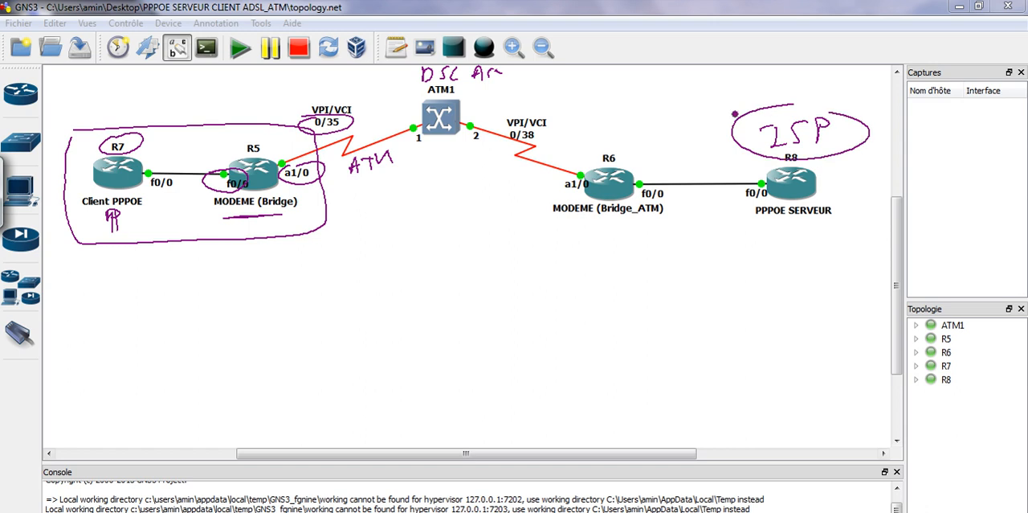
mouse_move(597, 104)
mouse_down()
mouse_move(611, 90)
mouse_move(616, 106)
mouse_move(672, 96)
mouse_up()
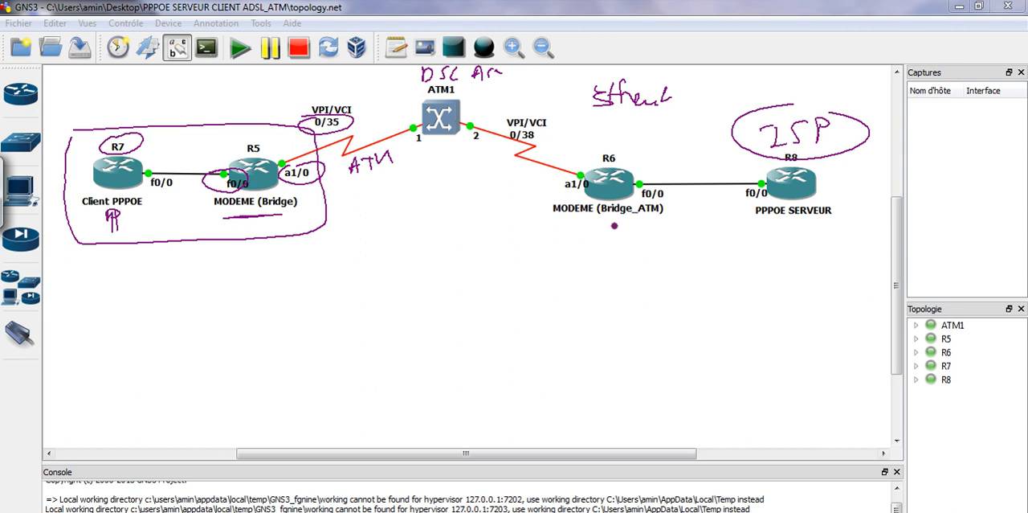
Draw an arrow under R6's MODEME (Bridge_ATM) label and write "BR" below it
mouse_move(611, 220)
mouse_down()
mouse_move(610, 247)
mouse_move(601, 244)
mouse_move(611, 226)
mouse_up()
drag(592, 258, 604, 276)
drag(614, 265, 629, 275)
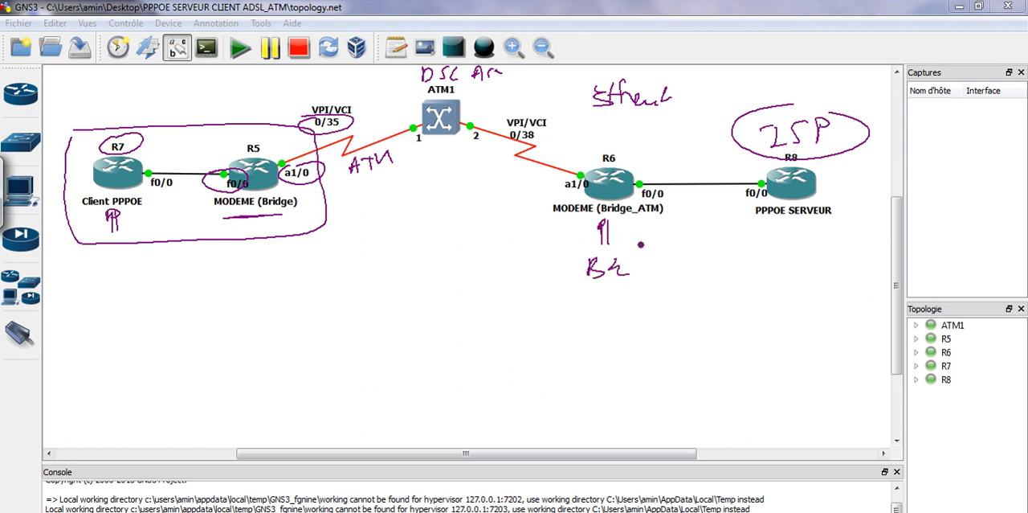
Write a circled "ATM" beside R6's a1/0 port and an underlined "Ethernet" above its f0/0 port
mouse_move(514, 181)
mouse_down()
mouse_move(521, 170)
mouse_move(553, 176)
mouse_up()
mouse_move(506, 167)
mouse_down()
mouse_move(501, 184)
mouse_move(521, 166)
mouse_up()
mouse_move(655, 176)
mouse_down()
mouse_move(673, 179)
mouse_move(666, 169)
mouse_up()
mouse_move(667, 160)
mouse_down()
mouse_move(658, 166)
mouse_move(689, 172)
mouse_move(718, 161)
mouse_up()
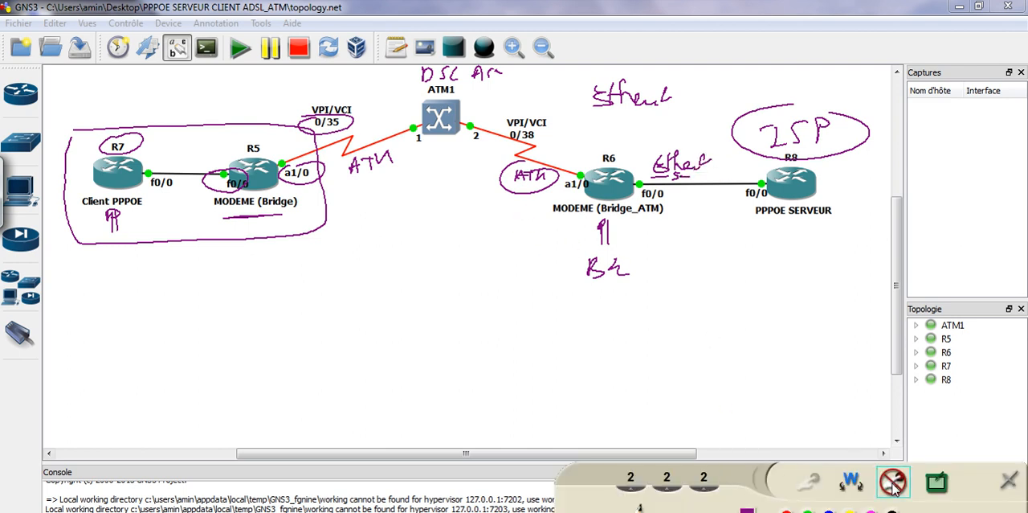
Erase the second set of topology annotations and turn the annotation pen back on
click(893, 482)
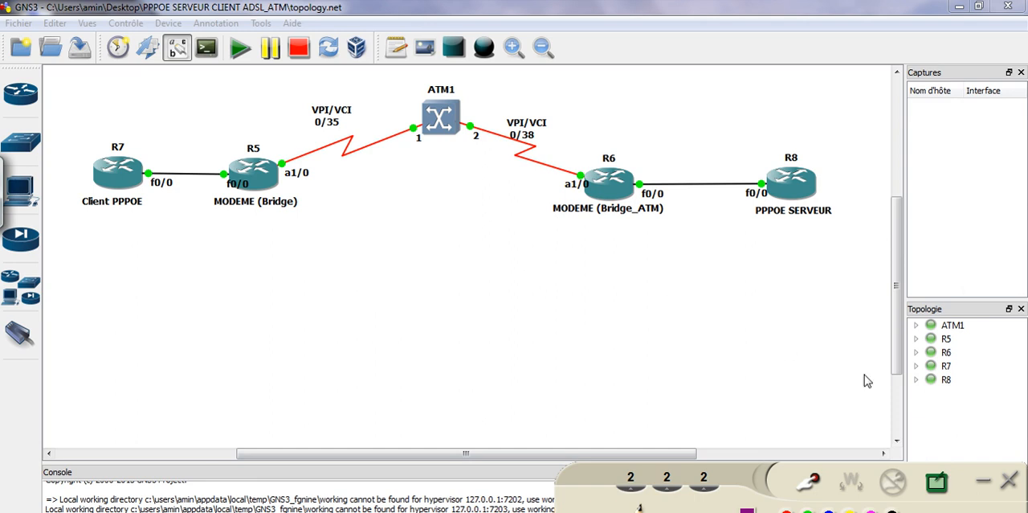
click(808, 481)
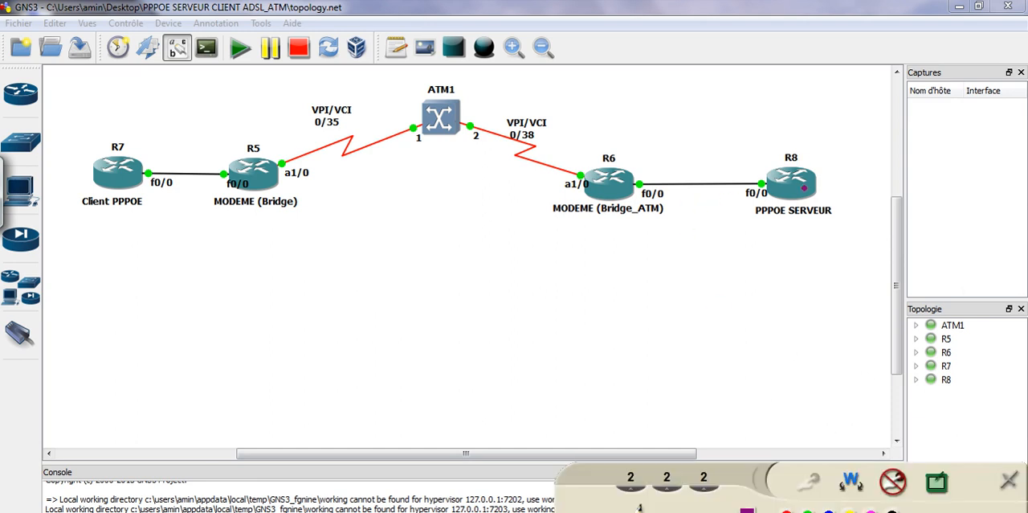
Draw an arrow under R8's PPPOE SERVEUR label and write "41.1.1.1/24" beside its f0/0 port
mouse_move(790, 220)
mouse_down()
mouse_move(787, 256)
mouse_move(793, 249)
mouse_up()
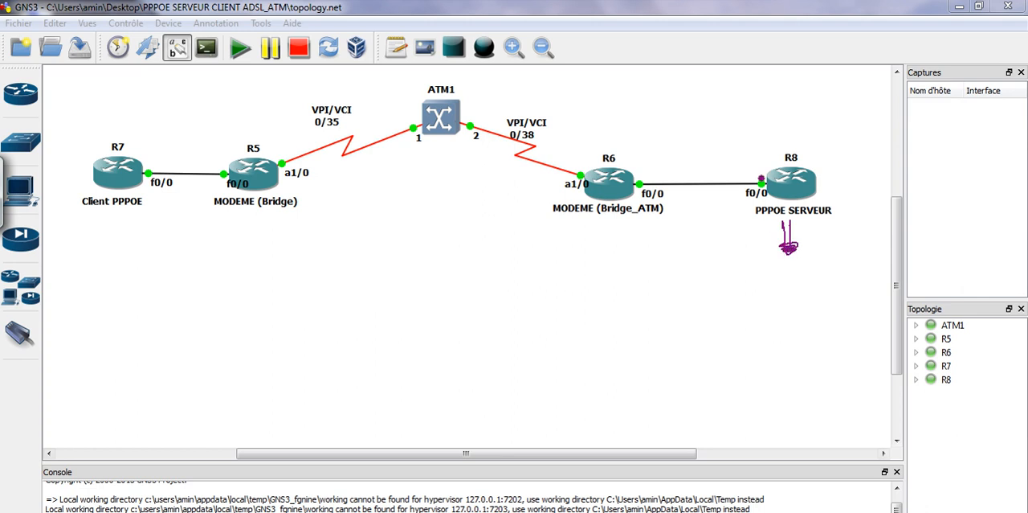
mouse_move(707, 163)
mouse_down()
mouse_move(721, 172)
mouse_move(787, 165)
mouse_up()
Draw an arrow under R7 and a long arrow from client to server, labelled "PPPOE" with "user" and "pss" bracketed beside it
drag(121, 225, 111, 312)
mouse_move(105, 241)
mouse_down()
mouse_move(103, 310)
mouse_move(115, 230)
mouse_move(110, 241)
mouse_up()
mouse_move(142, 348)
mouse_down()
mouse_move(767, 343)
mouse_move(804, 363)
mouse_up()
mouse_move(378, 378)
mouse_down()
mouse_move(391, 399)
mouse_move(491, 394)
mouse_up()
drag(475, 373, 487, 372)
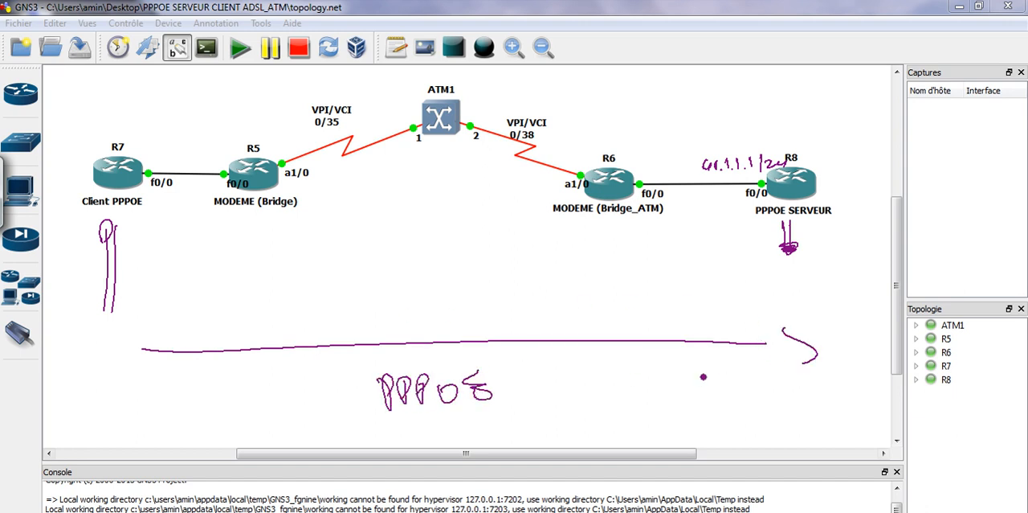
drag(509, 365, 566, 367)
mouse_move(513, 393)
mouse_down()
mouse_move(562, 408)
mouse_move(568, 389)
mouse_up()
mouse_move(493, 359)
mouse_down()
mouse_move(494, 401)
mouse_move(482, 359)
mouse_up()
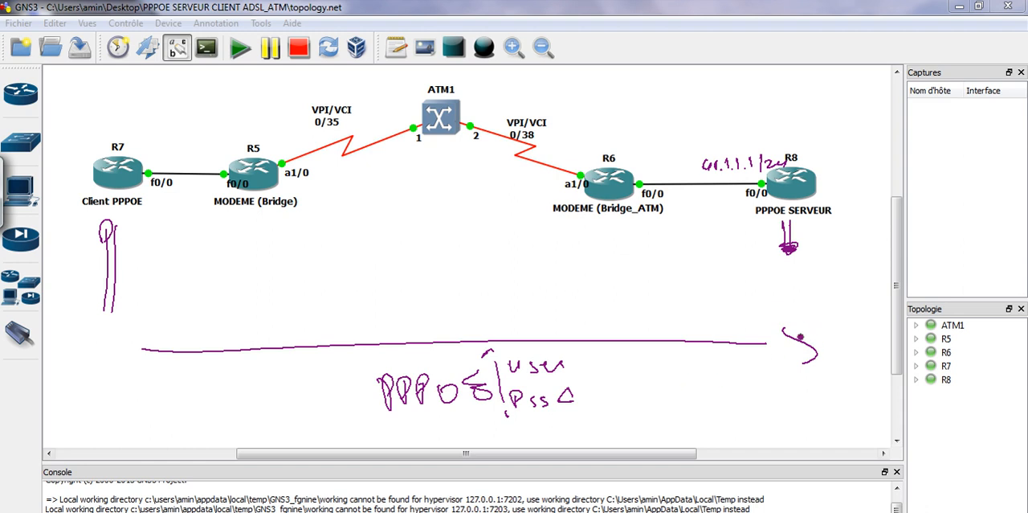
Draw a return arrow from server to client and write "IP" and "41.1.1.X" above it
mouse_move(768, 329)
mouse_down()
mouse_move(612, 321)
mouse_move(181, 334)
mouse_move(177, 325)
mouse_up()
mouse_move(365, 314)
mouse_down()
mouse_move(419, 298)
mouse_move(486, 306)
mouse_up()
mouse_move(540, 285)
mouse_down()
mouse_move(552, 298)
mouse_move(646, 296)
mouse_up()
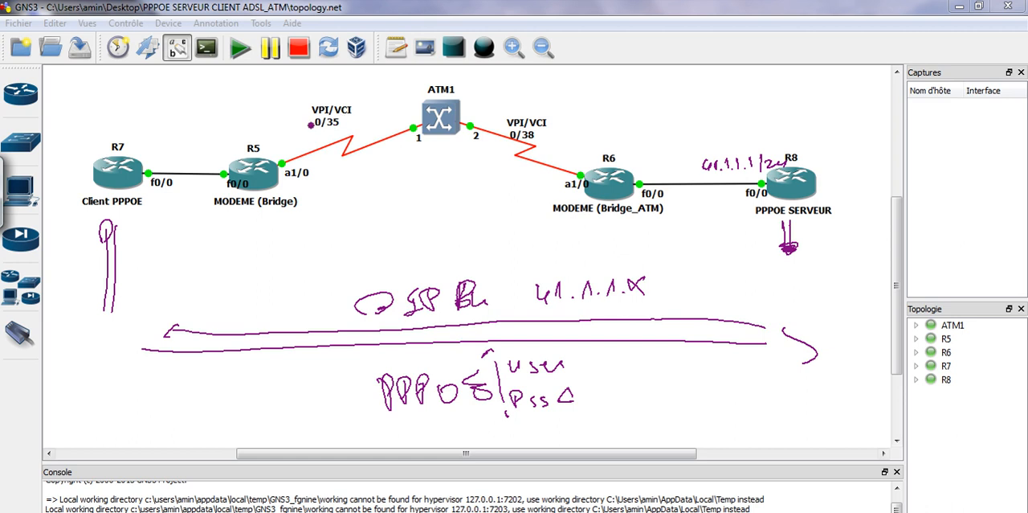
Erase the topology annotations, then bring up the R7 console and place it below the topology
mouse_move(757, 506)
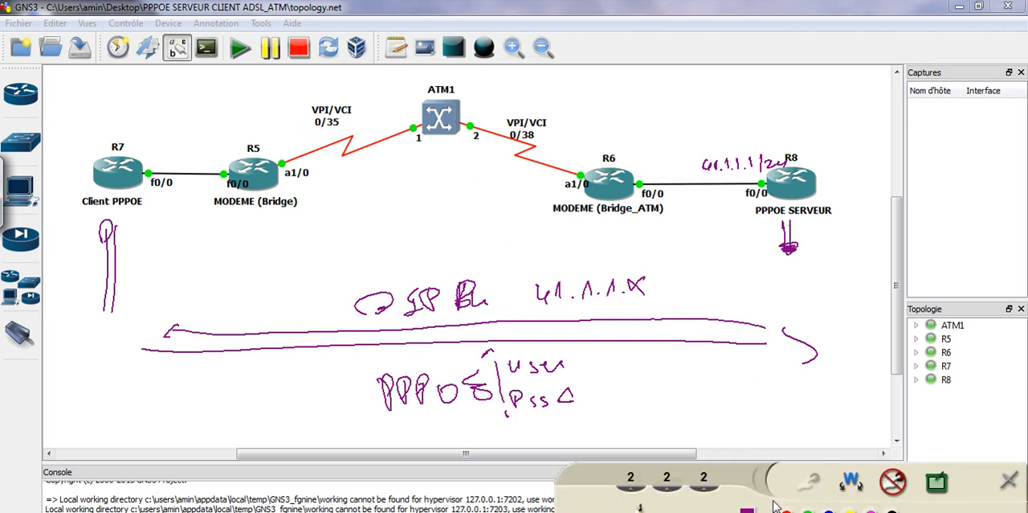
click(894, 483)
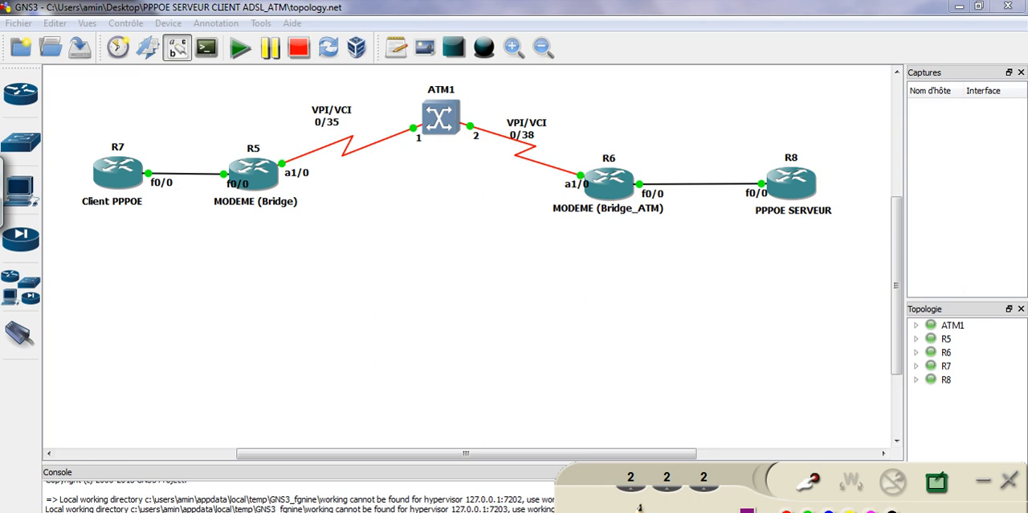
mouse_move(606, 512)
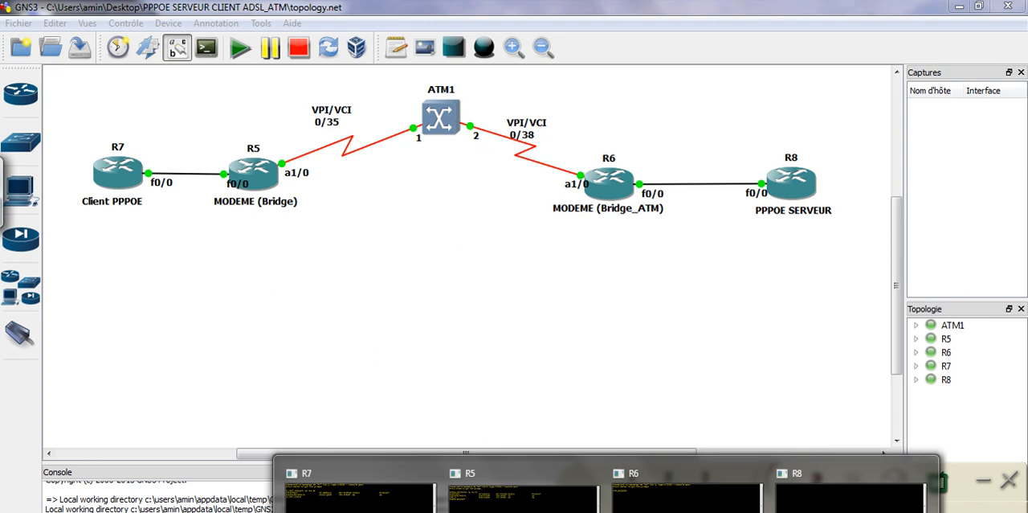
click(360, 494)
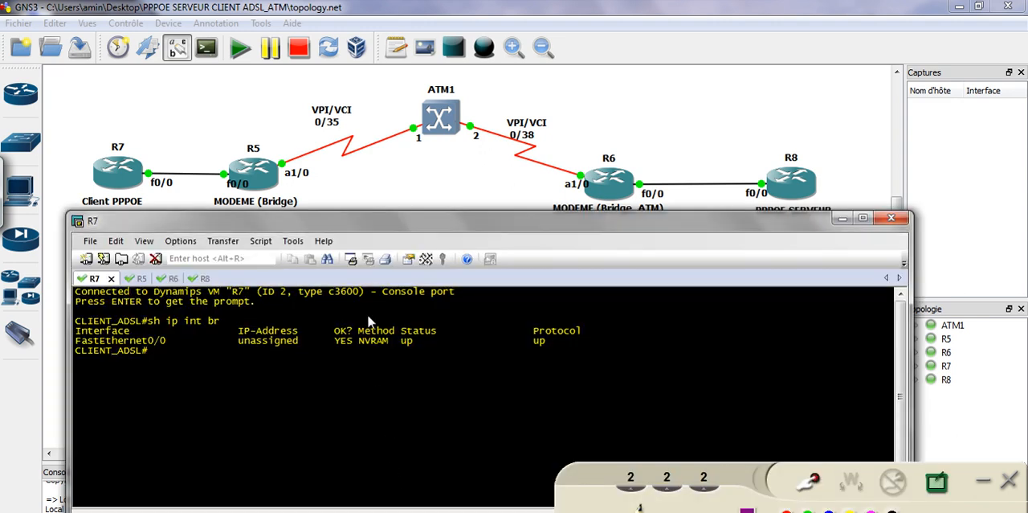
drag(343, 224, 365, 237)
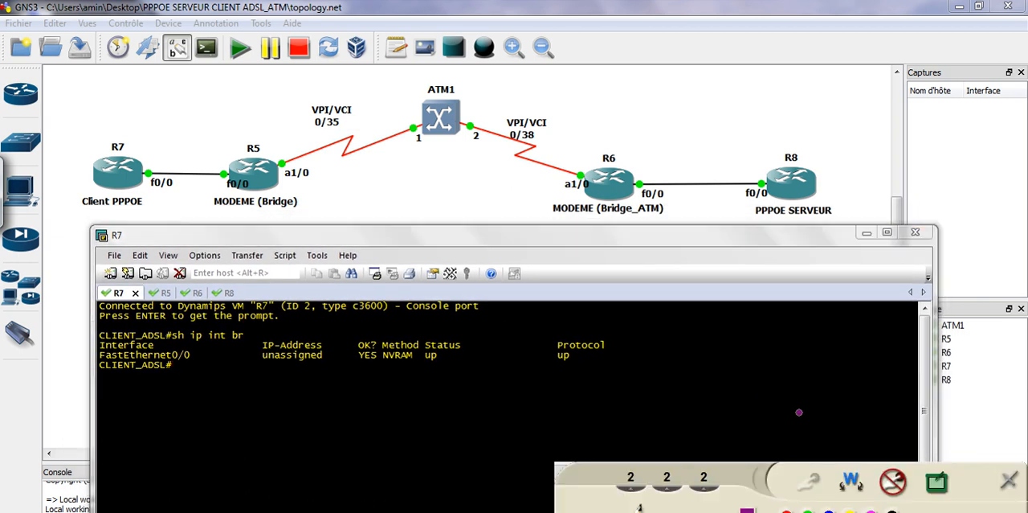
Outline R7 and R5, circle their console tabs and the CLIENT_ADSL prompt in the terminal, then erase the markings
mouse_move(73, 141)
mouse_down()
mouse_move(273, 137)
mouse_move(303, 215)
mouse_move(137, 223)
mouse_move(69, 169)
mouse_move(73, 143)
mouse_up()
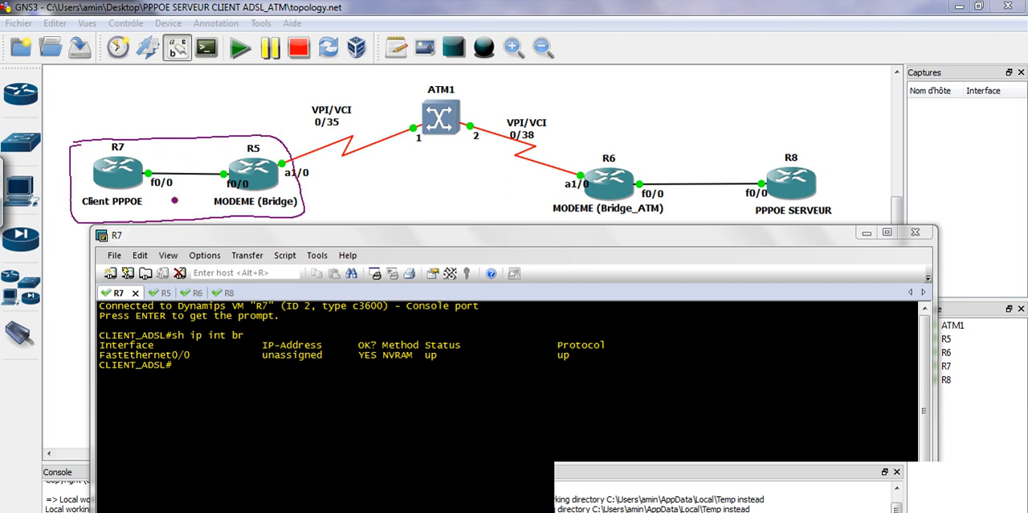
mouse_move(125, 297)
mouse_down()
mouse_move(103, 299)
mouse_move(129, 290)
mouse_up()
mouse_move(195, 290)
mouse_down()
mouse_move(154, 295)
mouse_move(186, 294)
mouse_up()
mouse_move(640, 507)
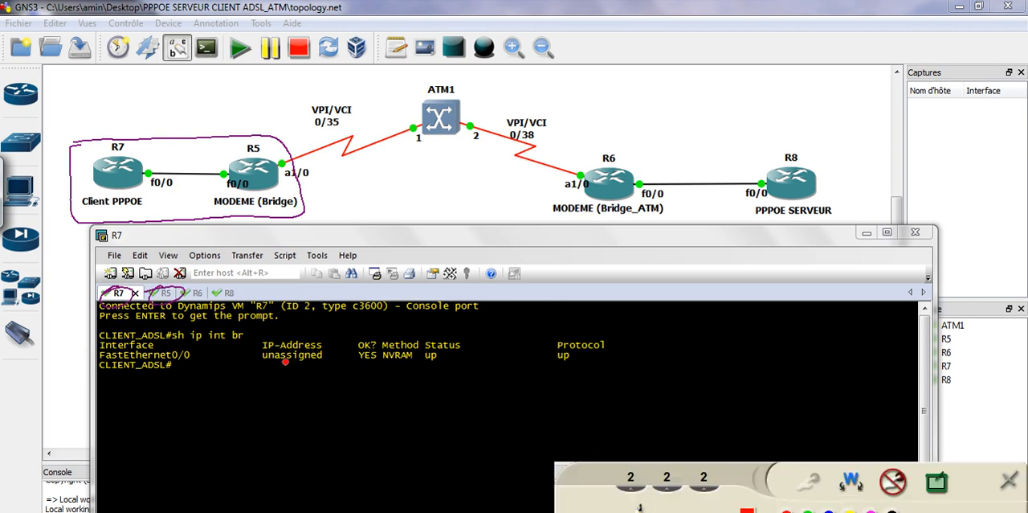
mouse_move(102, 378)
mouse_down()
mouse_move(145, 385)
mouse_move(112, 356)
mouse_move(82, 366)
mouse_up()
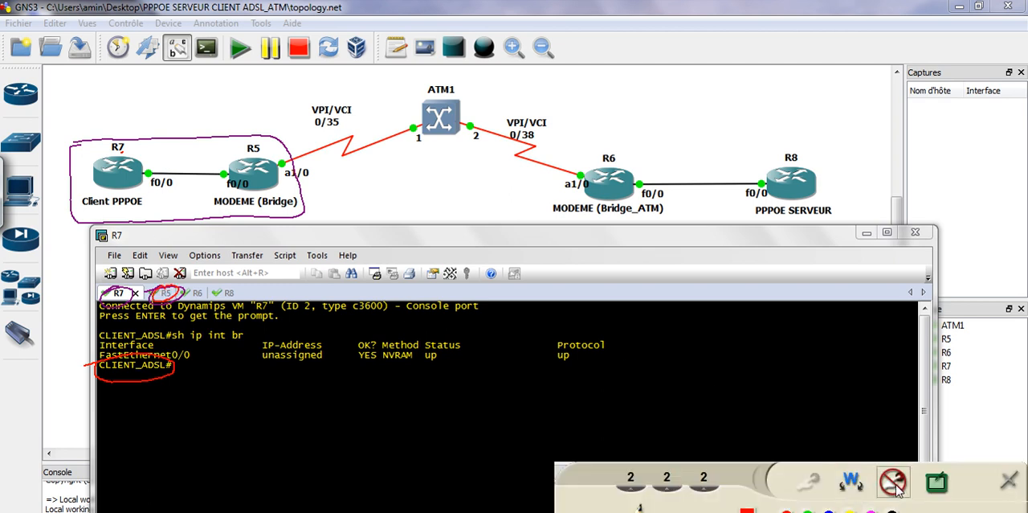
click(893, 481)
Enter global configuration mode on R7 with conf t and open interface dialer 1
click(214, 368)
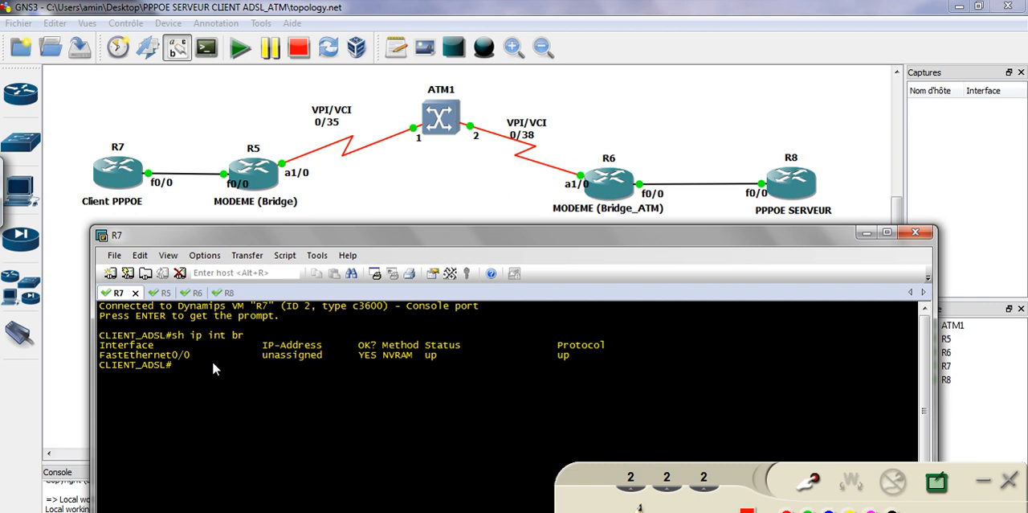
text(con f t)
key(Return)
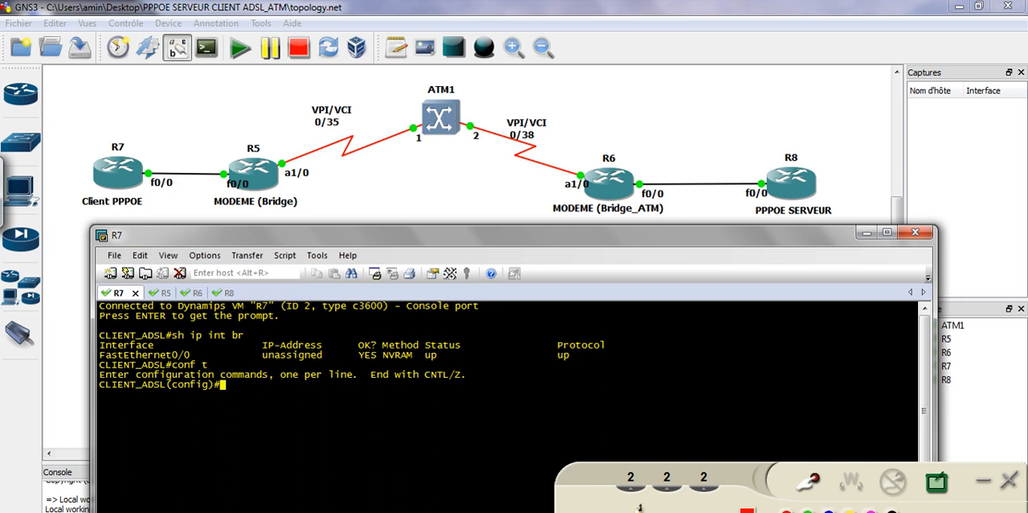
text(int dial)
key(Tab)
text(1)
key(Return)
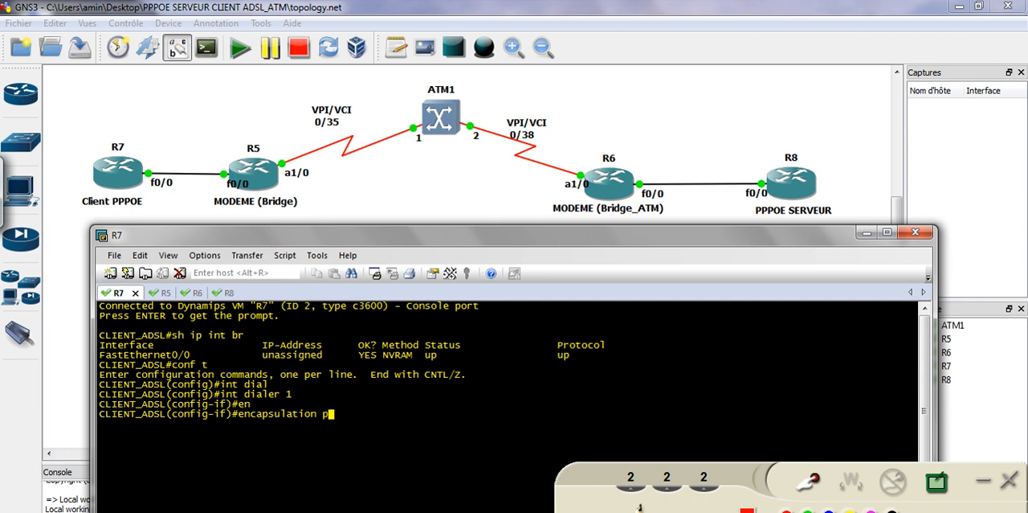
Set the encapsulation of interface dialer 1 to ppp and hide the annotation toolbar
text(pp)
key(Tab)
key(Return)
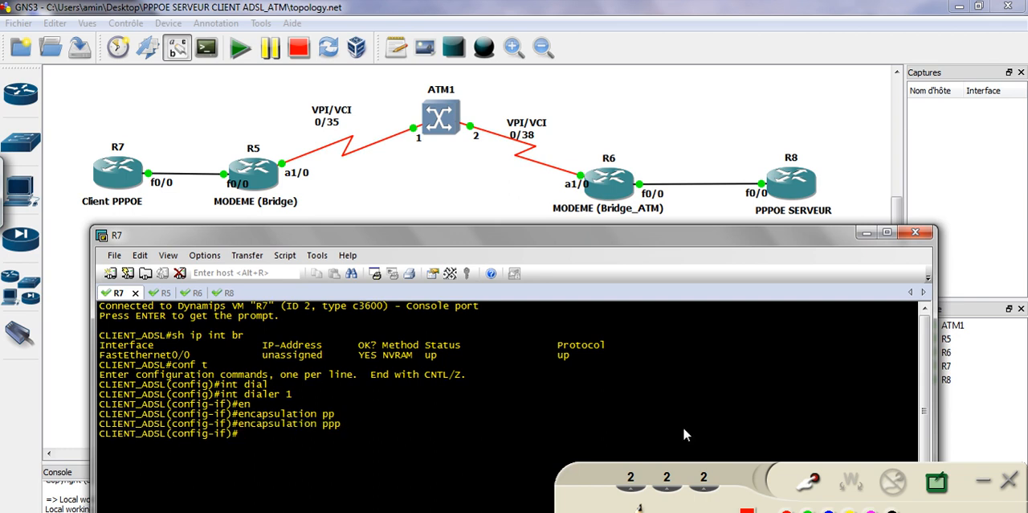
click(984, 482)
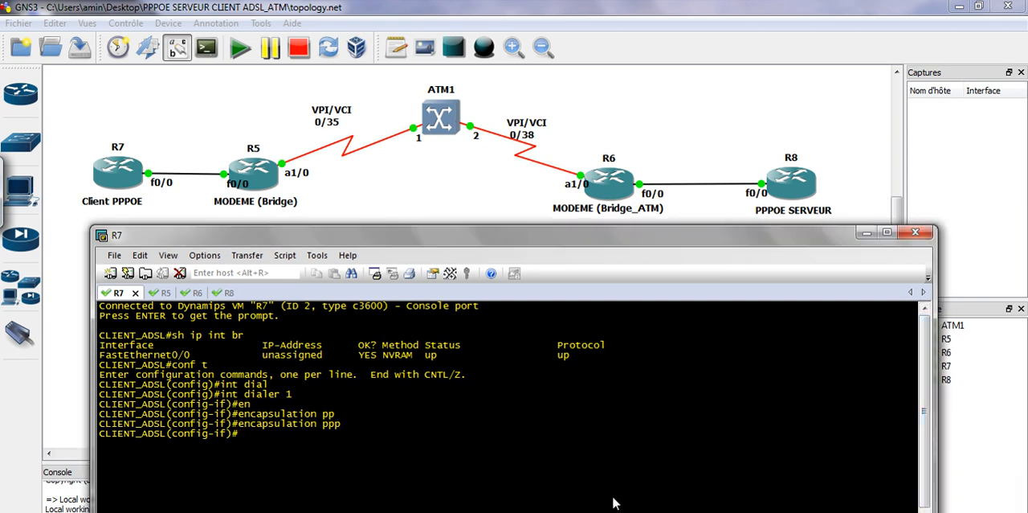
List the ip address options and set dialer 1's IP address to negotiated
text(ip add)
key(Tab)
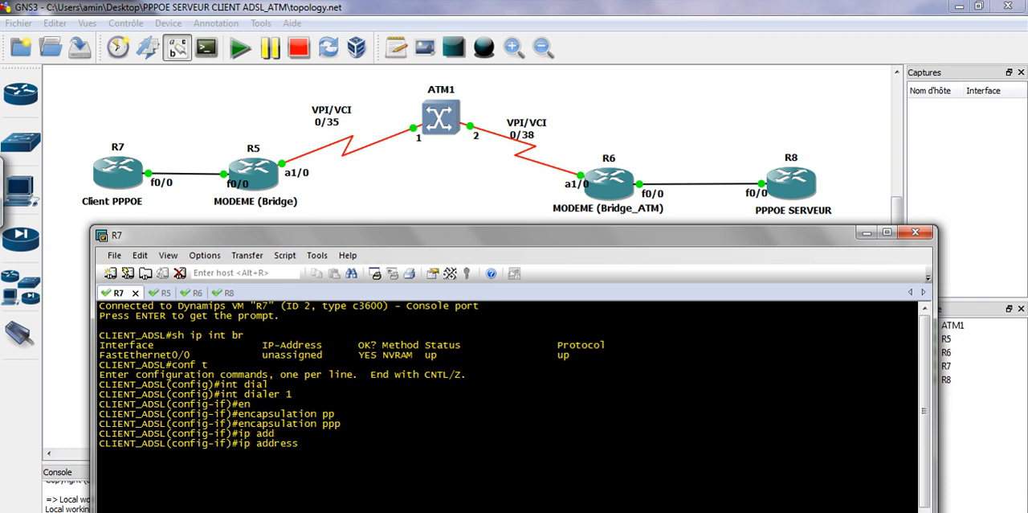
text(?)
drag(108, 455, 184, 480)
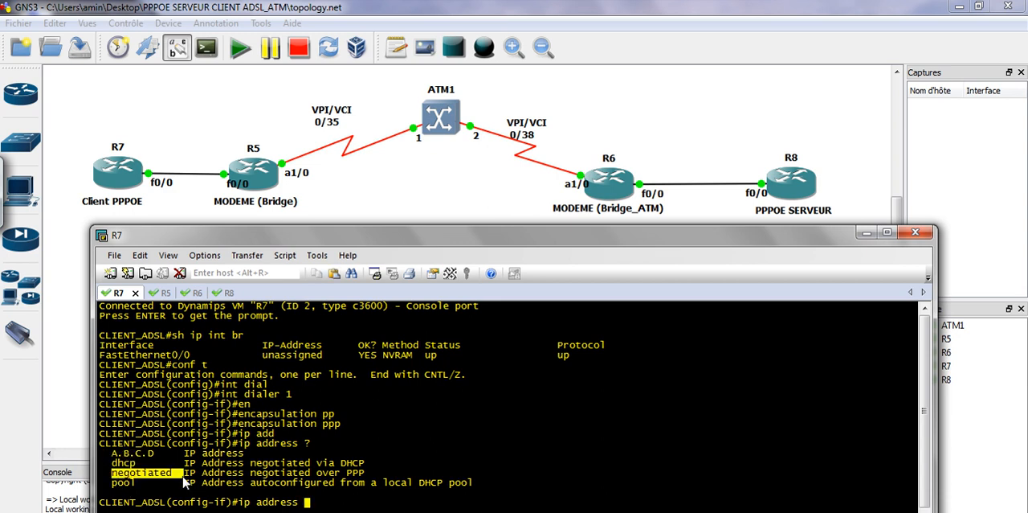
drag(364, 474, 347, 476)
click(349, 476)
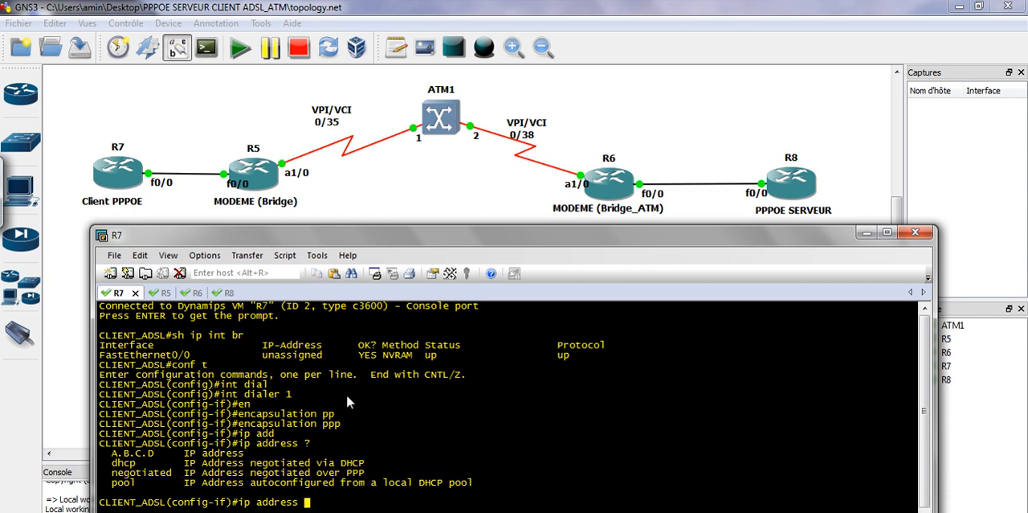
text(ne)
key(Tab)
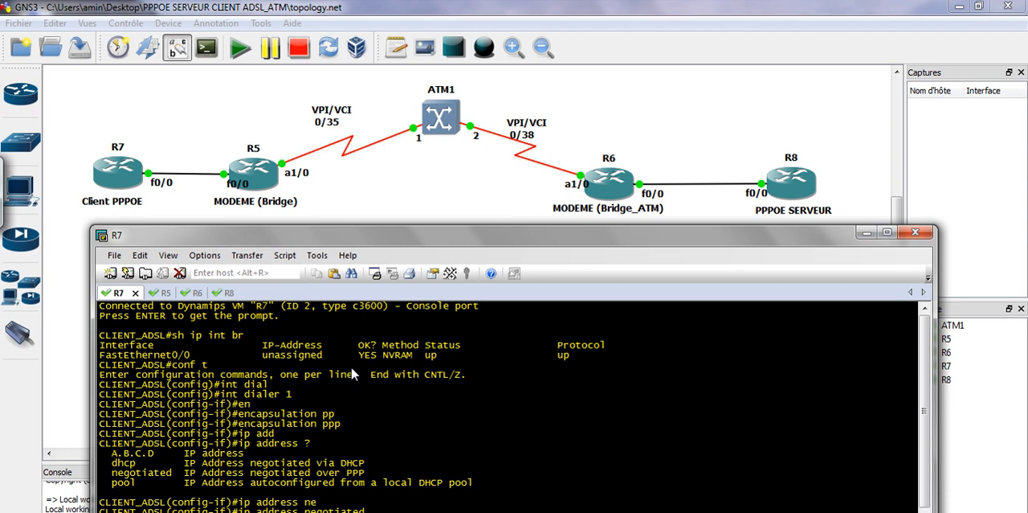
drag(377, 238, 378, 218)
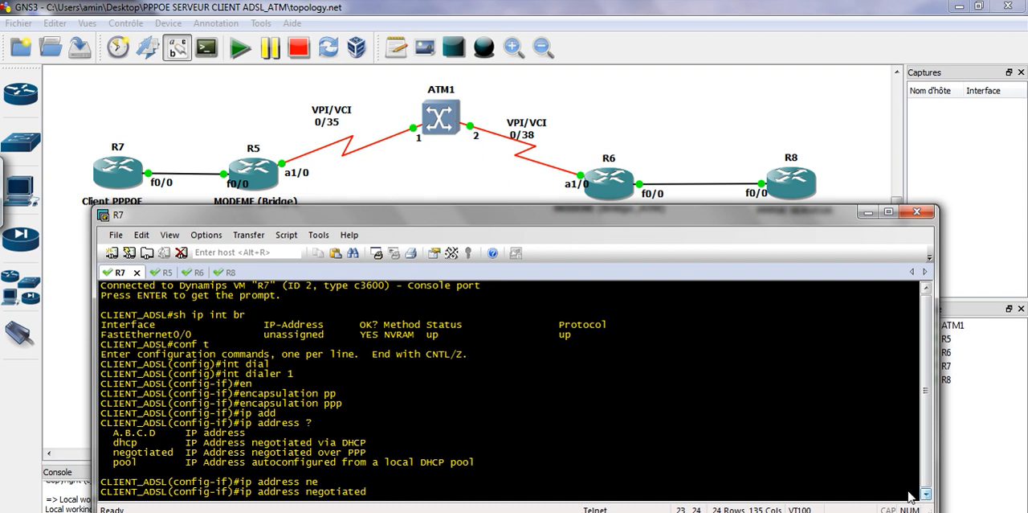
key(Return)
drag(463, 205, 462, 186)
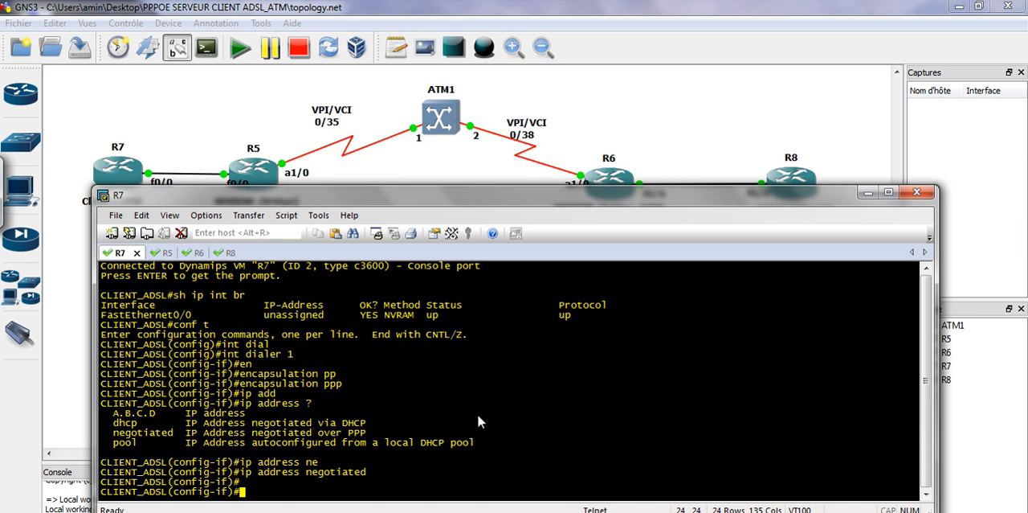
Assign interface dialer 1 to dialer pool 1
text(dia)
key(Tab)
key(Tab)
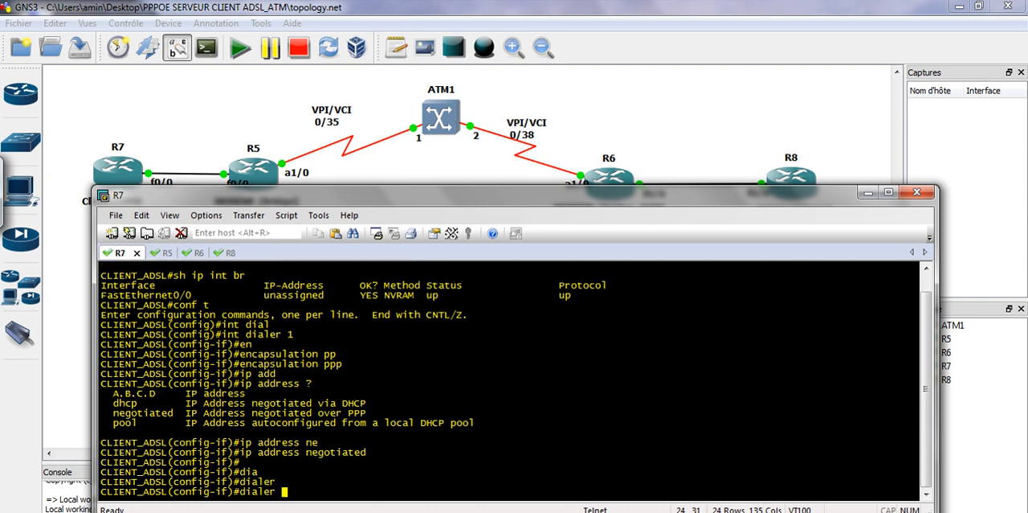
text(po)
key(Tab)
text(1)
key(Return)
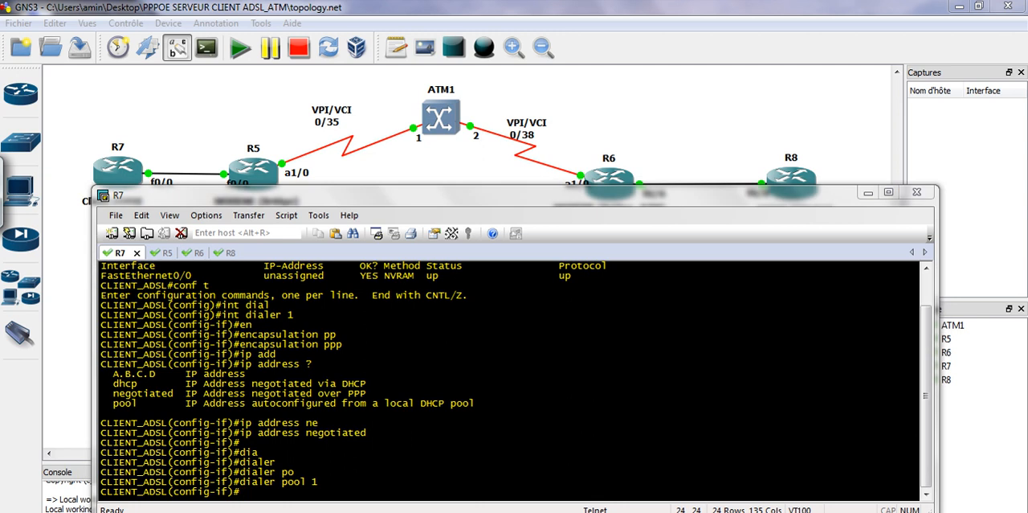
Write "Dialer" above R7's link, circle its f0/0 label and the pool number 1, then erase the markings and hide the annotation toolbar
click(802, 479)
mouse_move(154, 153)
mouse_down()
mouse_move(153, 161)
mouse_move(202, 151)
mouse_up()
mouse_move(158, 181)
mouse_down()
mouse_move(187, 190)
mouse_move(164, 173)
mouse_move(140, 191)
mouse_move(160, 194)
mouse_up()
mouse_move(330, 472)
mouse_down()
mouse_move(315, 493)
mouse_move(339, 479)
mouse_move(318, 469)
mouse_up()
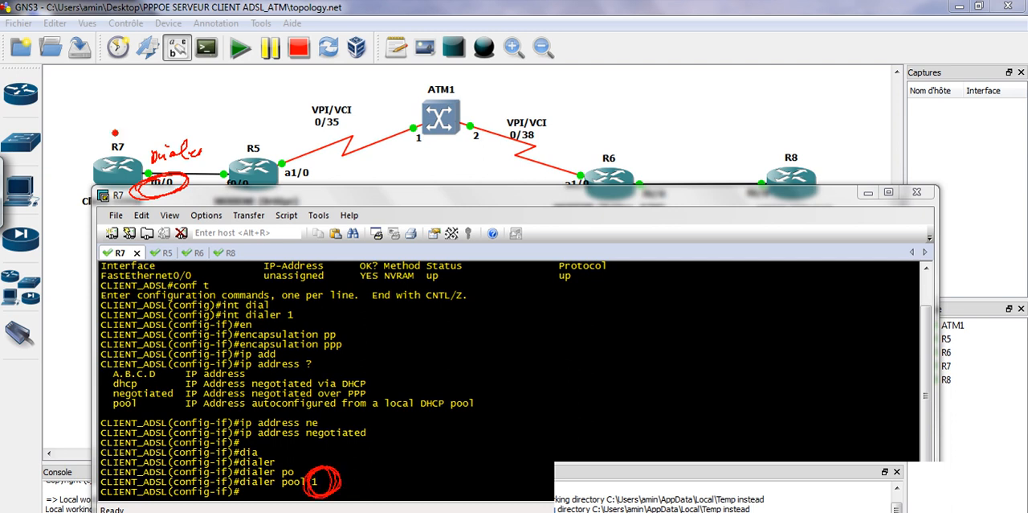
drag(157, 122, 165, 148)
click(150, 192)
click(893, 481)
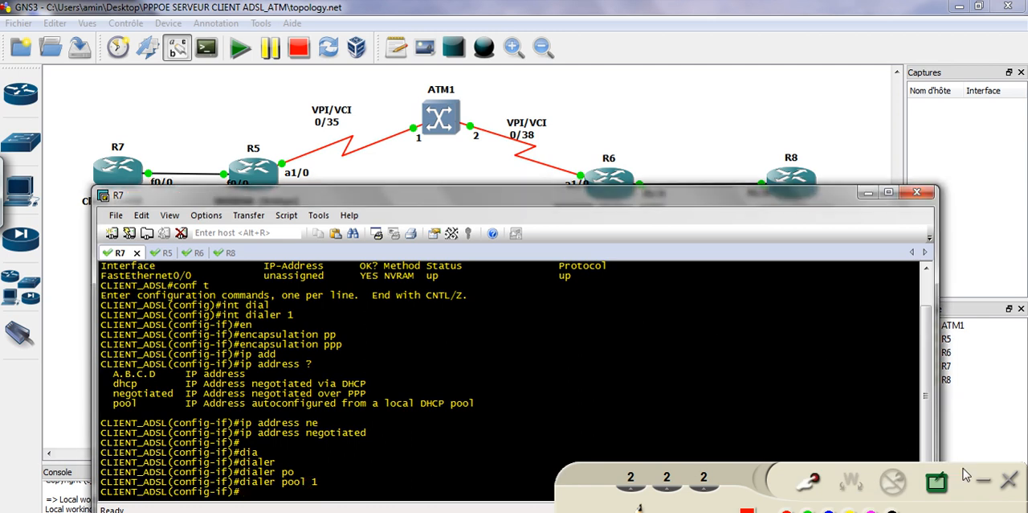
click(985, 483)
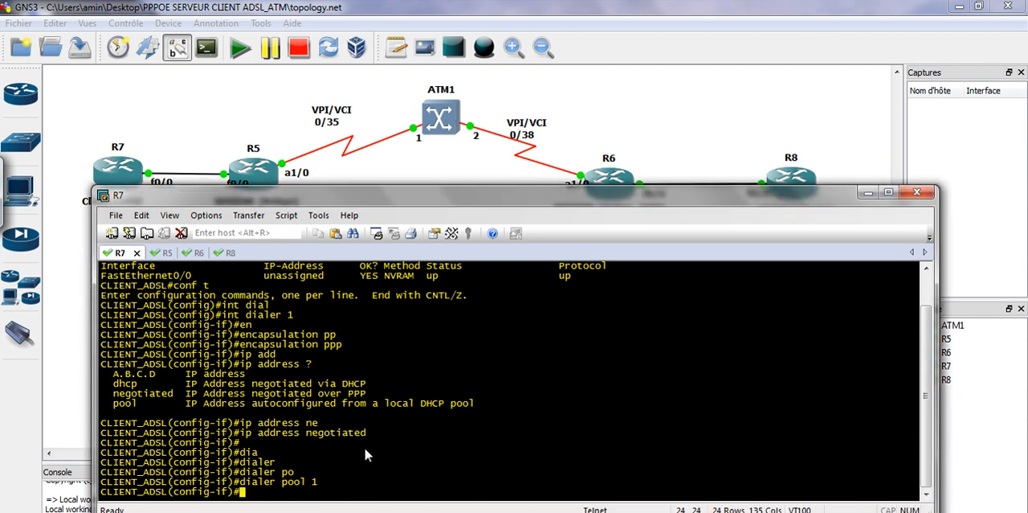
Configure ppp authentication chap callin on interface dialer 1
text(ppp)
key(Tab)
text(athe)
key(BackSpace)
key(BackSpace)
key(BackSpace)
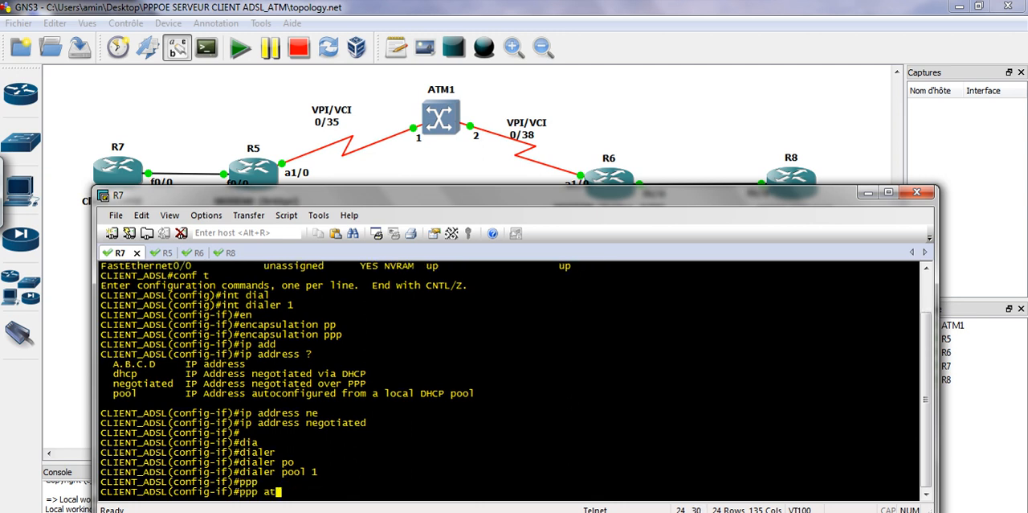
text(uthe)
key(Tab)
text(ch)
key(Tab)
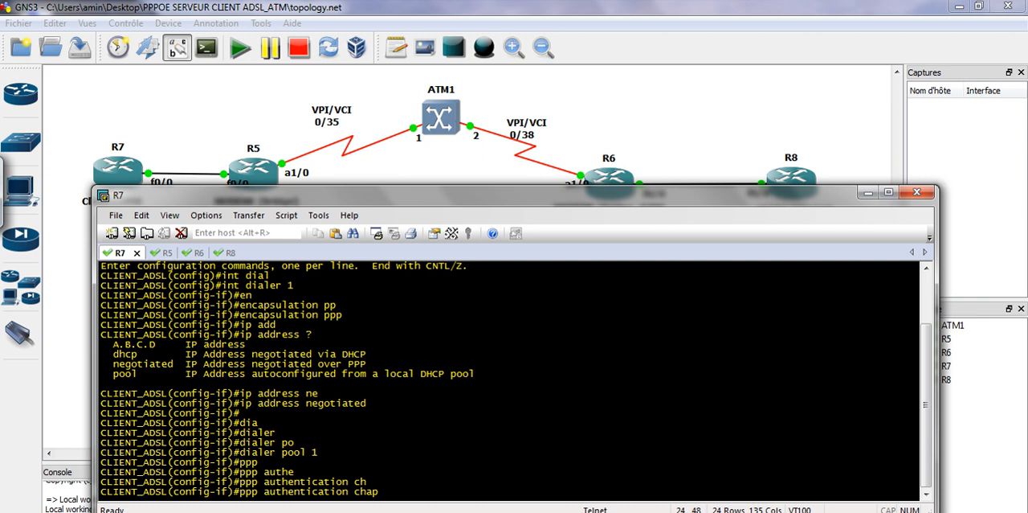
text(callin)
key(Return)
Set the PPP CHAP hostname on interface dialer 1 to the client's username
text(ppp)
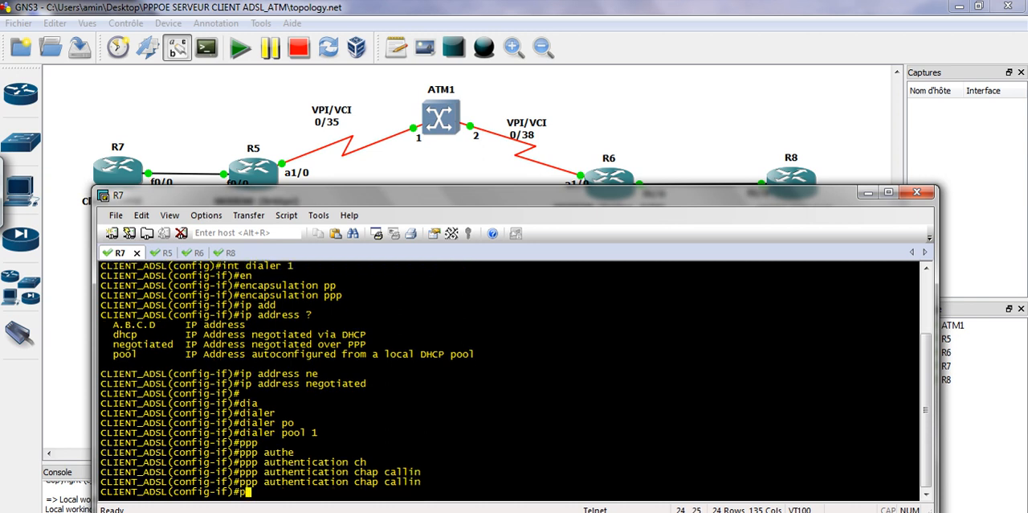
key(Tab)
text(ch)
key(Tab)
text(hos)
key(Tab)
text(amine)
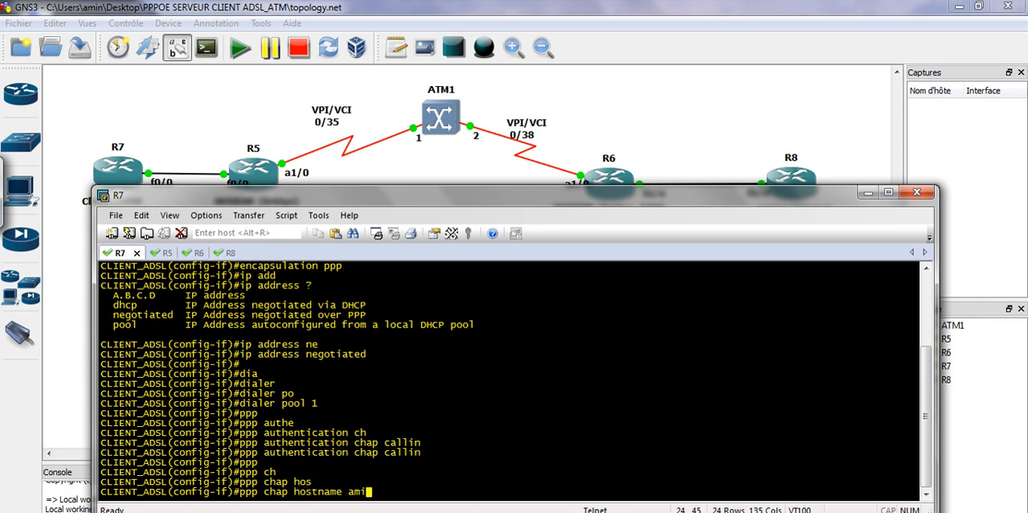
key(Return)
Set the PPP CHAP password on interface dialer 1
key(Up)
key(BackSpace)
key(BackSpace)
key(BackSpace)
key(BackSpace)
key(BackSpace)
key(BackSpace)
key(BackSpace)
key(BackSpace)
key(BackSpace)
key(BackSpace)
key(BackSpace)
key(BackSpace)
key(BackSpace)
key(BackSpace)
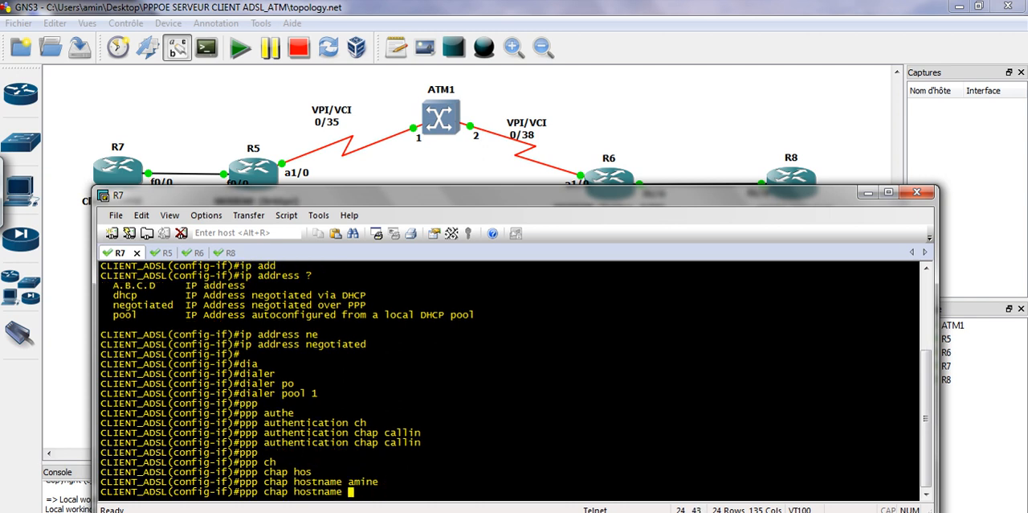
text(pas)
key(Tab)
text(cisco)
key(Return)
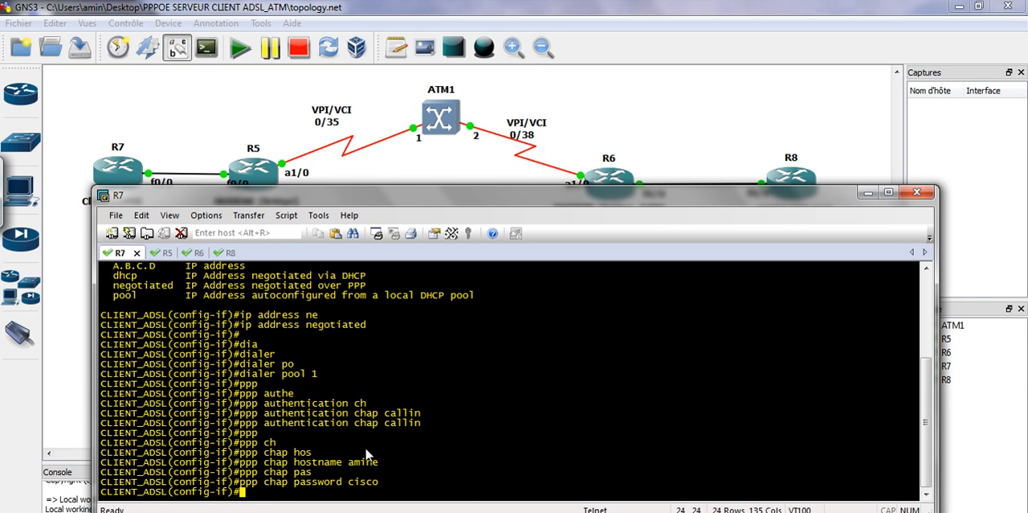
Display R7's command history with do sh his from interface configuration mode
text(do sh his)
key(Return)
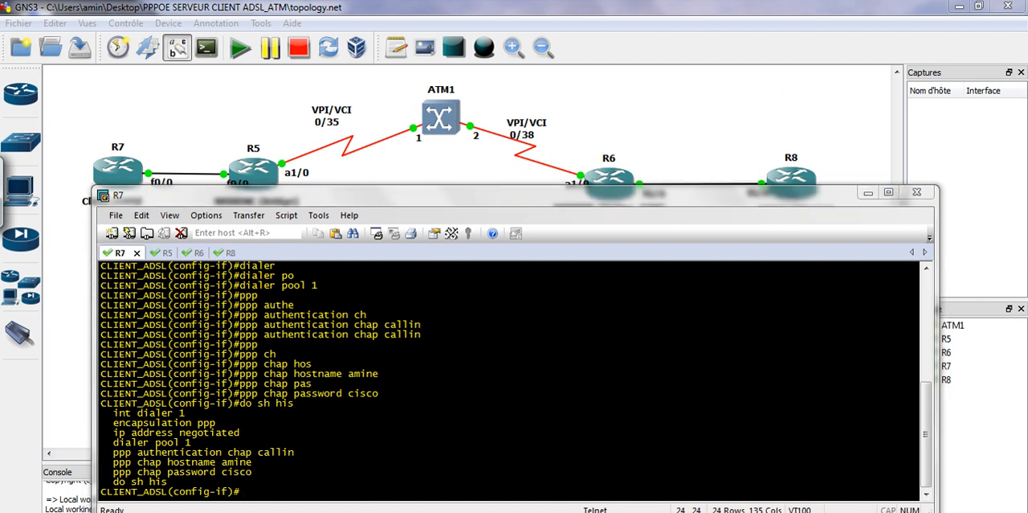
Mark the dialer 1 commands in R7's history with red arrows, circles and a PPP note, and clear the annotations
click(809, 480)
mouse_move(213, 412)
mouse_down()
mouse_move(201, 415)
mouse_move(231, 425)
mouse_up()
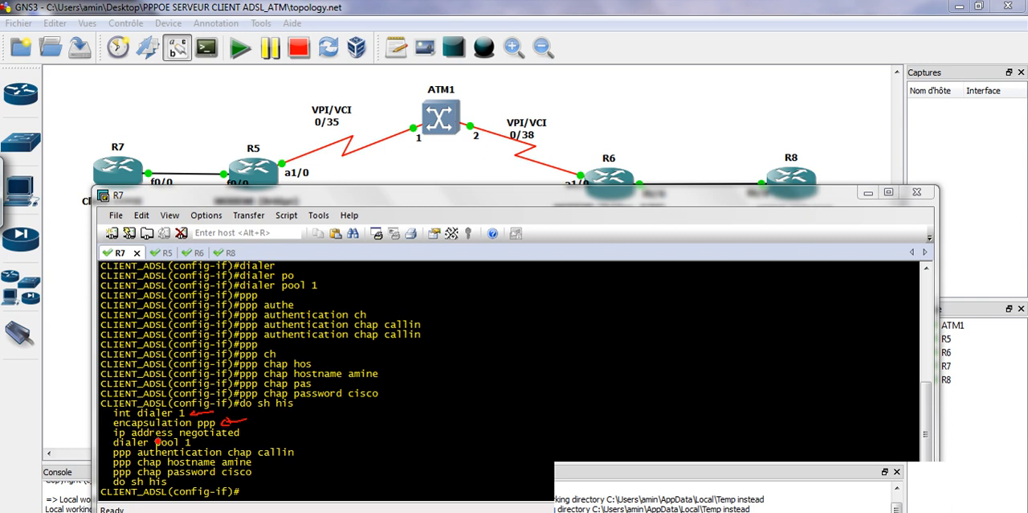
drag(249, 432, 284, 432)
mouse_move(257, 430)
mouse_down()
mouse_move(247, 434)
mouse_move(304, 431)
mouse_up()
drag(314, 425, 312, 428)
drag(320, 424, 322, 426)
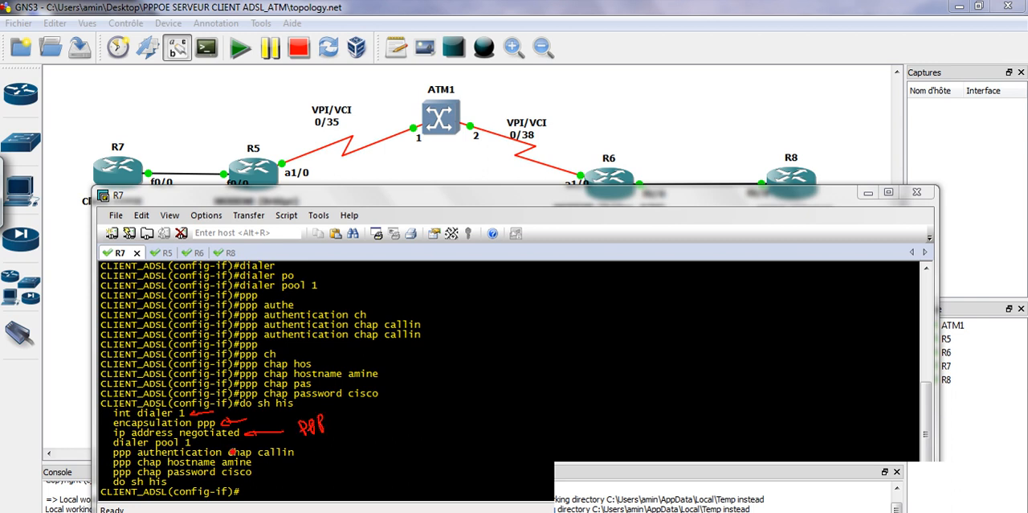
mouse_move(229, 448)
mouse_down()
mouse_move(245, 458)
mouse_move(227, 444)
mouse_move(299, 456)
mouse_move(274, 443)
mouse_up()
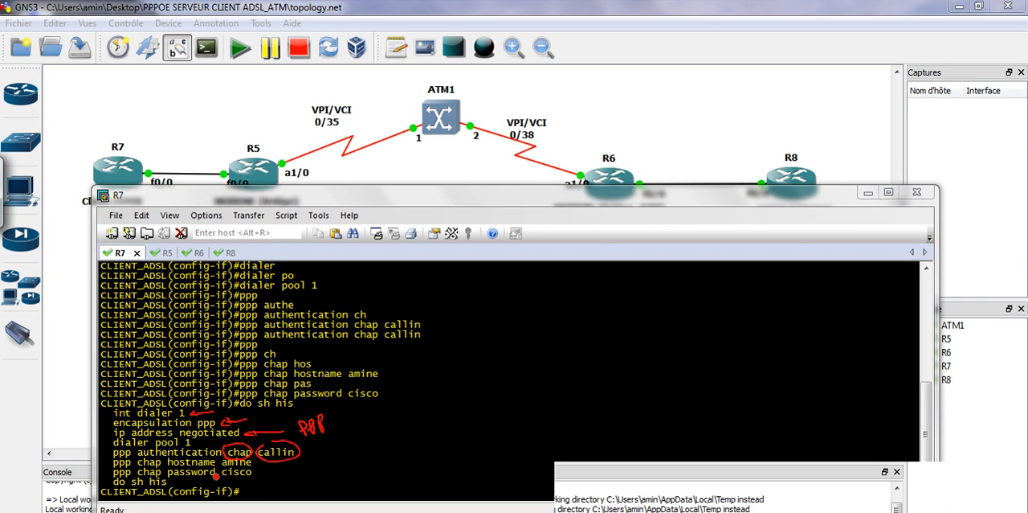
mouse_move(90, 466)
mouse_down()
mouse_move(110, 462)
mouse_move(98, 474)
mouse_move(110, 473)
mouse_up()
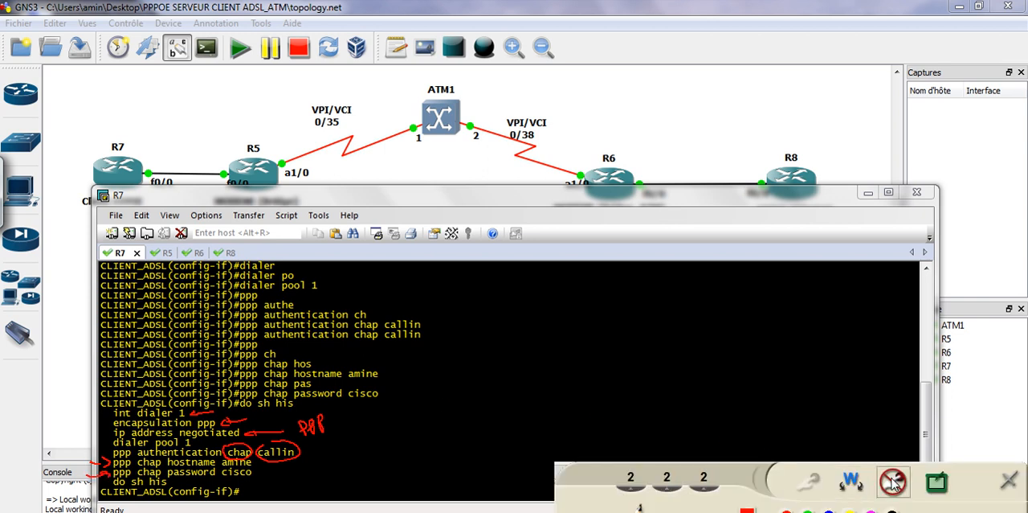
click(894, 481)
click(452, 468)
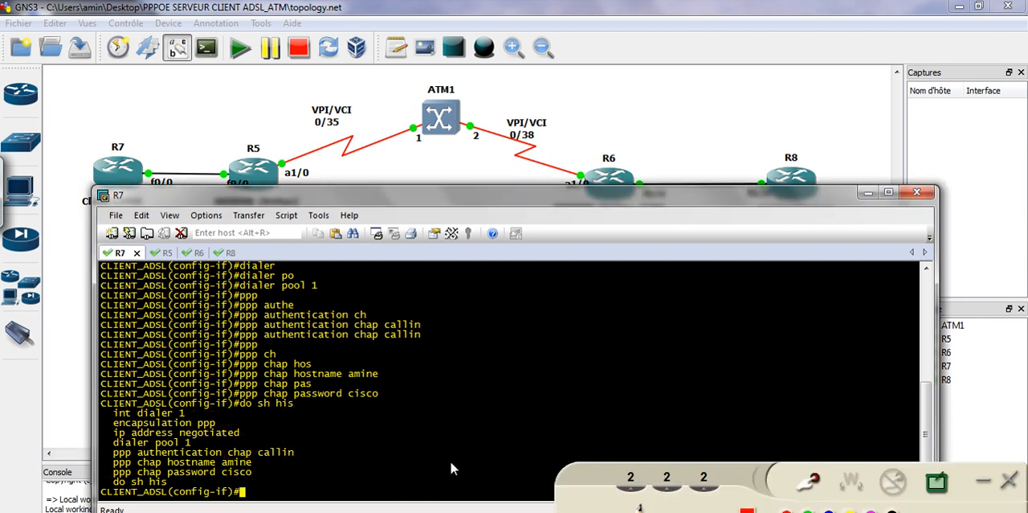
Enter interface f0/0 on R7 and remove its IP address with no ip add
text(int f0/0)
key(Return)
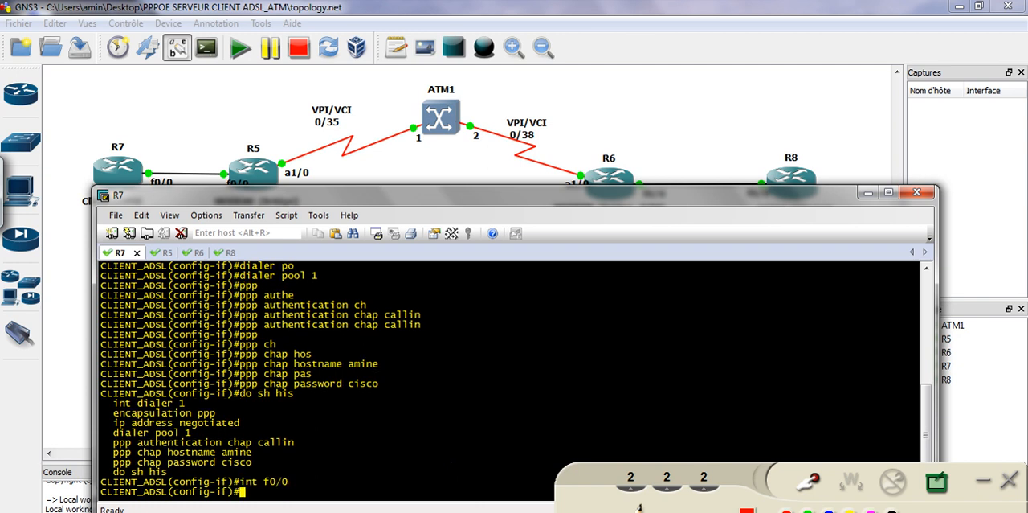
text(no ip add)
key(Return)
key(Return)
key(Return)
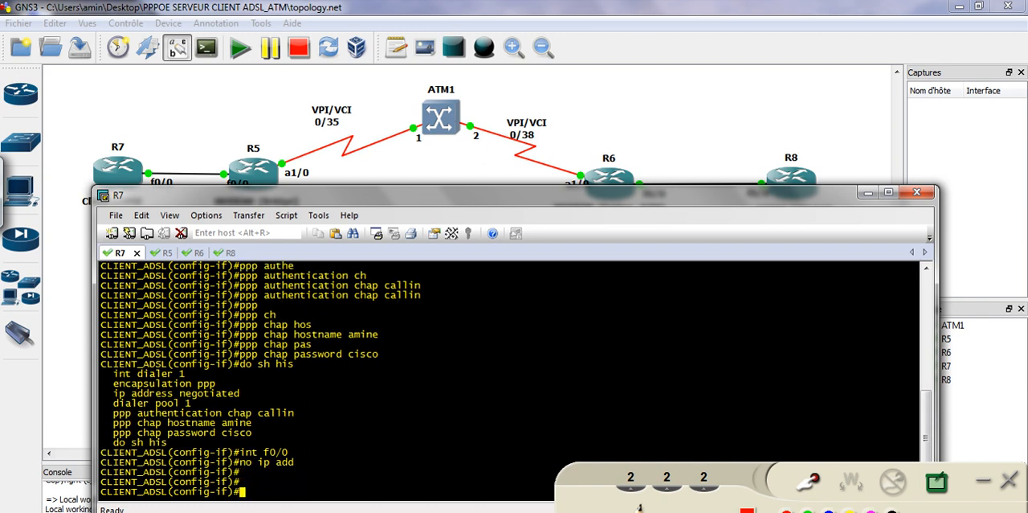
text(id)
key(BackSpace)
key(BackSpace)
text(dia)
key(Tab)
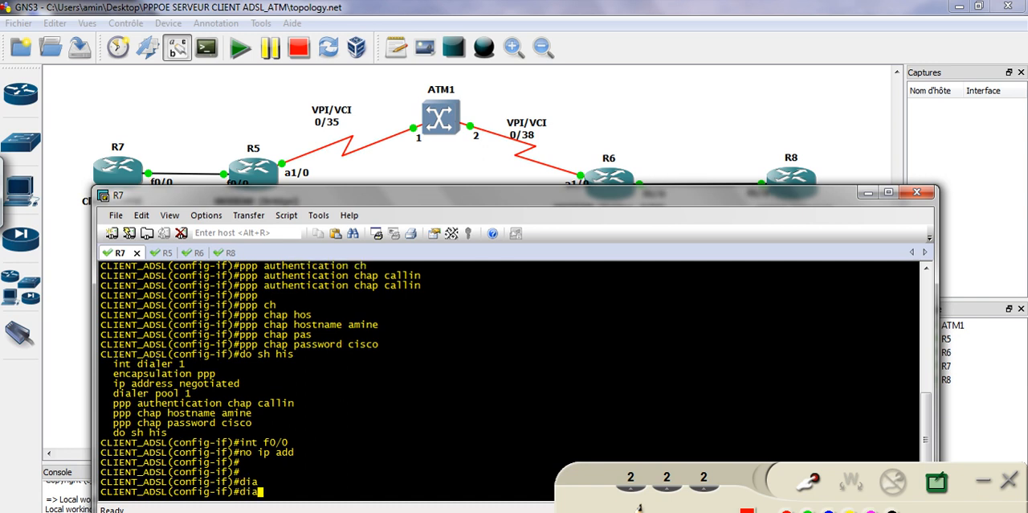
text(l)
key(Tab)
key(BackSpace)
key(BackSpace)
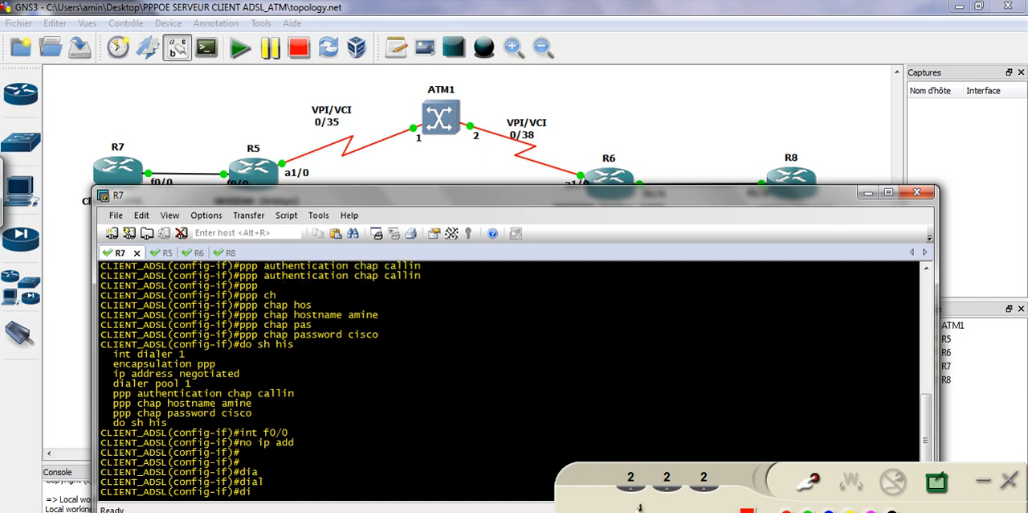
key(Tab)
key(BackSpace)
key(BackSpace)
key(BackSpace)
key(BackSpace)
key(BackSpace)
key(BackSpace)
key(BackSpace)
key(BackSpace)
key(BackSpace)
Compose the command pppoe-client dial-pool-number 1 for R7's interface f0/0, consulting the pppoe-client options
text(ppp)
key(Tab)
text(oe-c)
key(Tab)
text(?)
text(di)
key(Tab)
text(1)
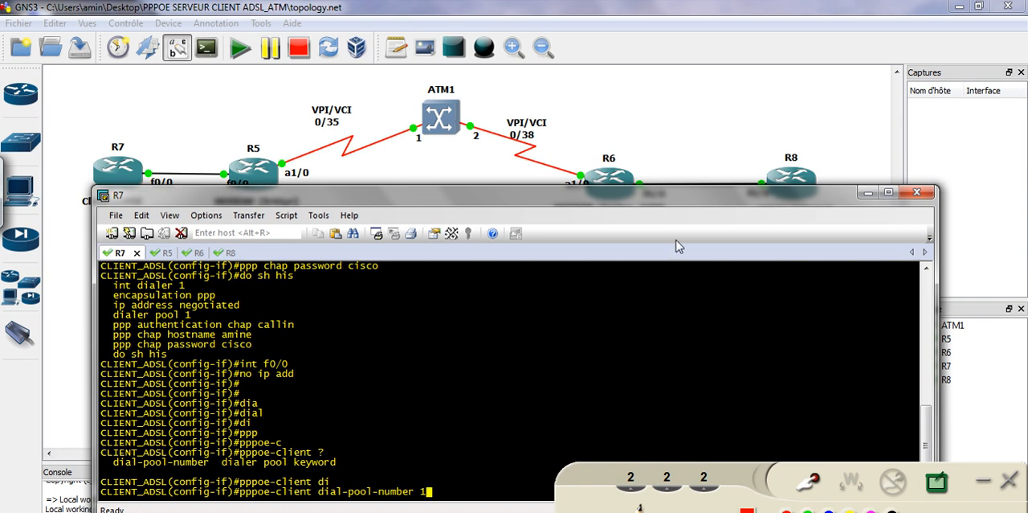
Circle the dial pool number 1 in red, mark the matching dialer pool 1 command, and clear the annotations
click(807, 481)
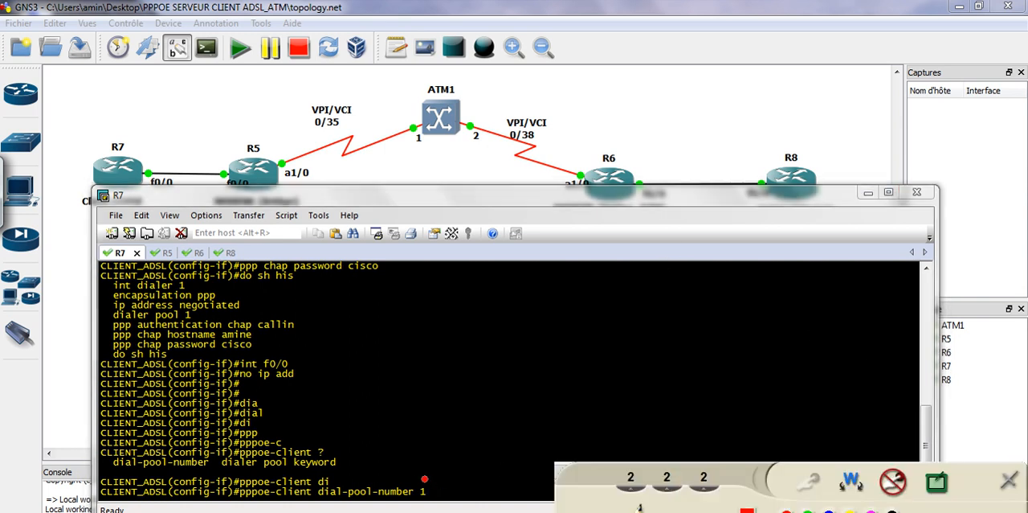
drag(430, 486, 433, 478)
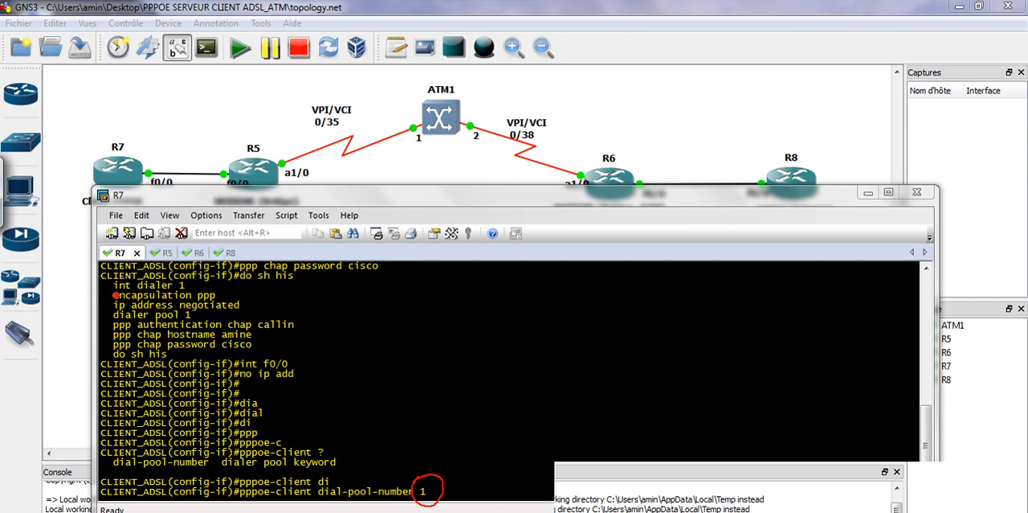
drag(100, 288, 106, 294)
drag(189, 310, 182, 319)
click(893, 482)
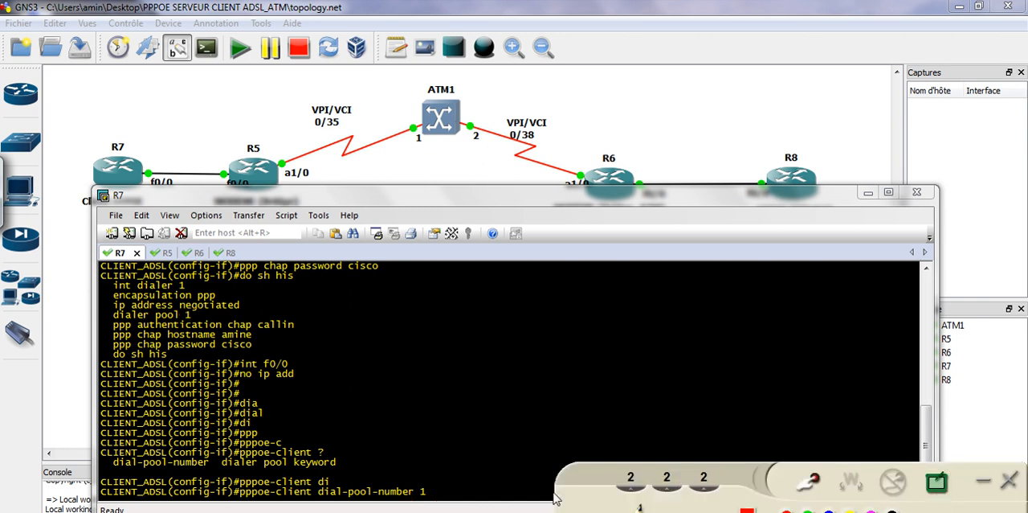
click(527, 471)
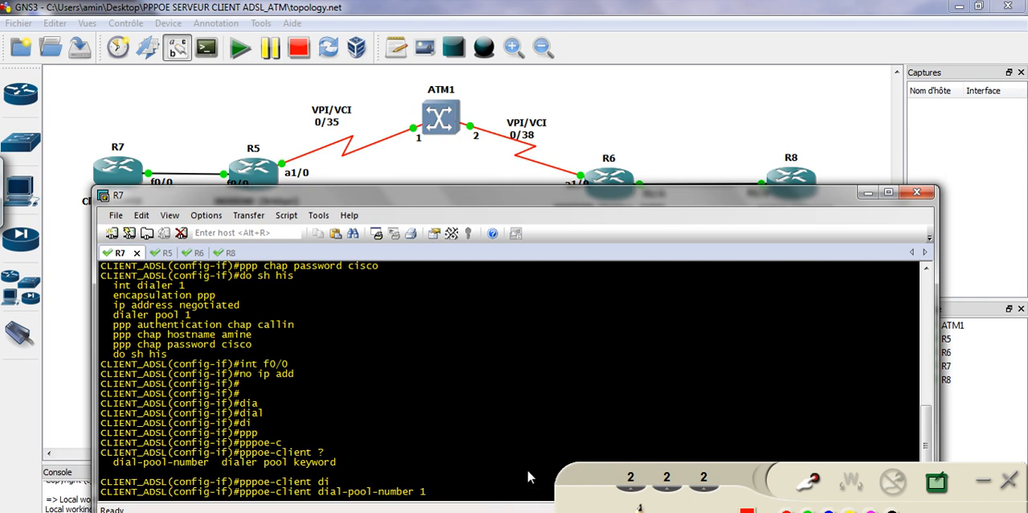
Run the prepared pppoe-client command on R7's interface f0/0 and bring the interface up with no shutdown
key(Return)
text(no sh)
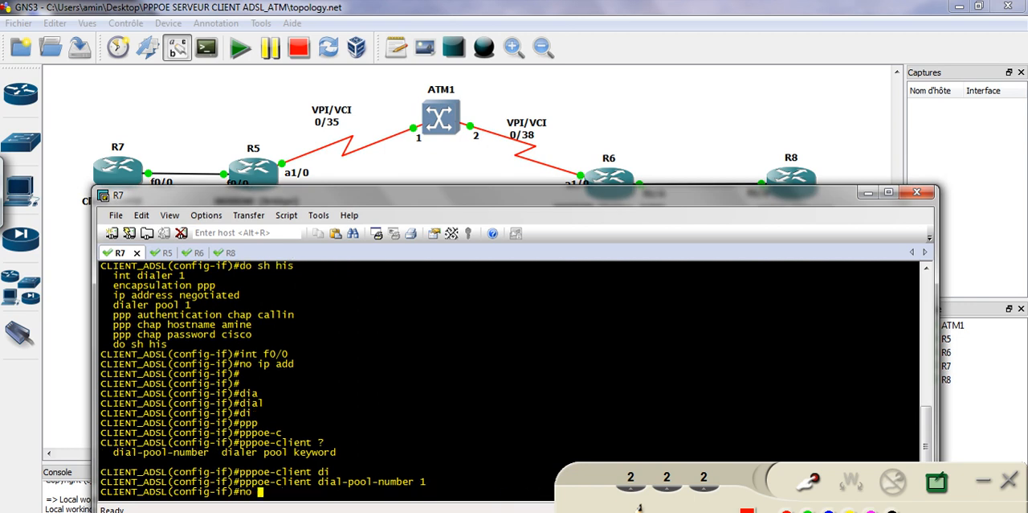
key(Tab)
key(Return)
key(Return)
key(Return)
key(Return)
key(Return)
Exit R7's interface configuration and save the configuration with do wr
key(Return)
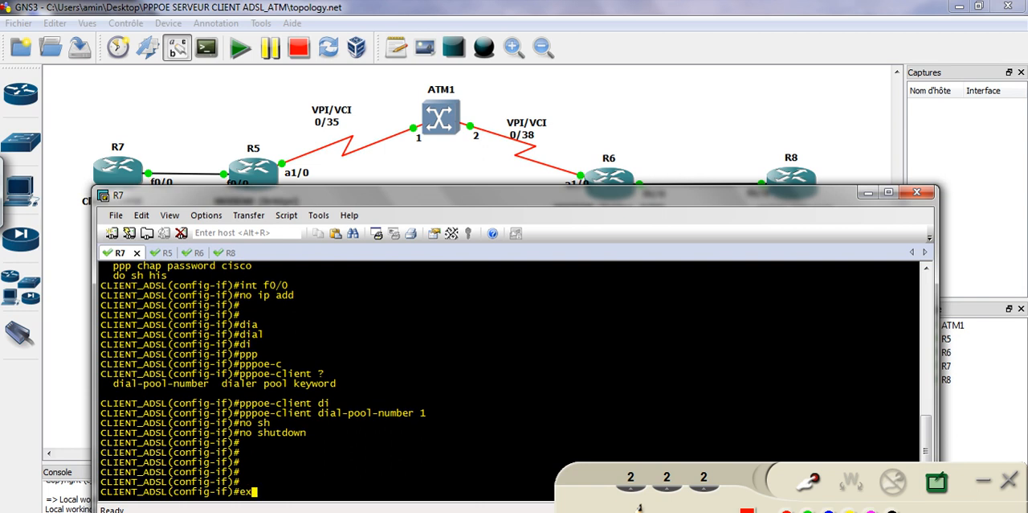
text(exi)
key(Tab)
key(Return)
key(Return)
key(Return)
key(Return)
text(do wr)
key(Return)
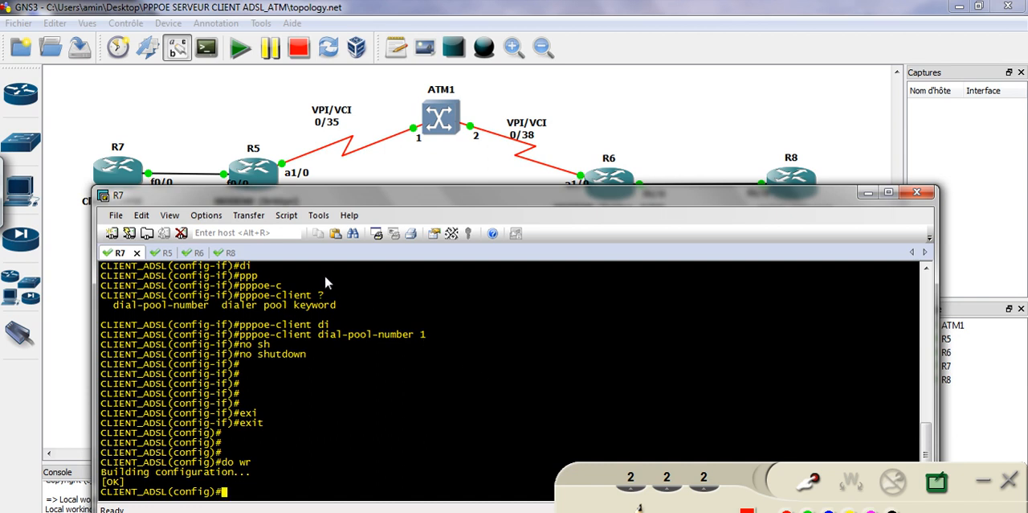
Switch to R5's console session and move the terminal window down to uncover the router labels in the topology
click(163, 253)
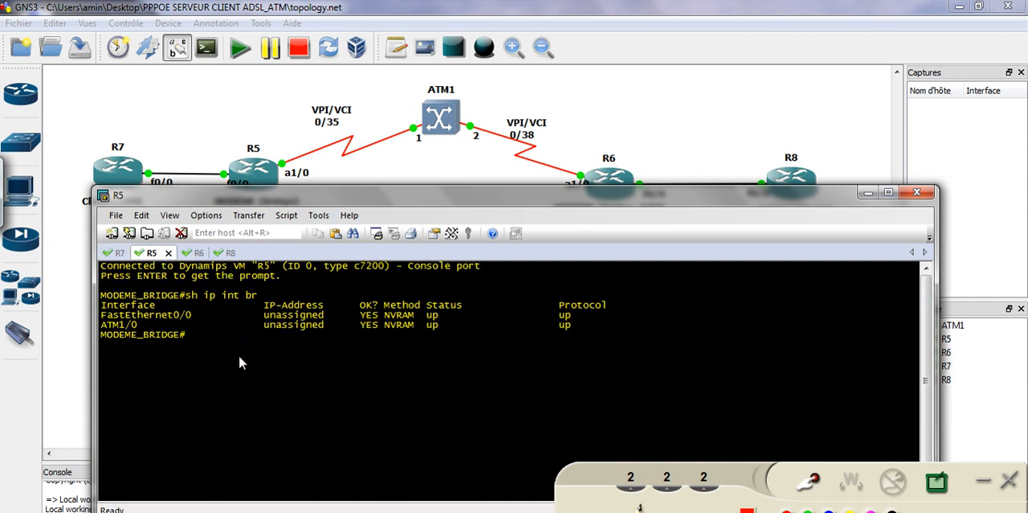
drag(282, 204, 283, 227)
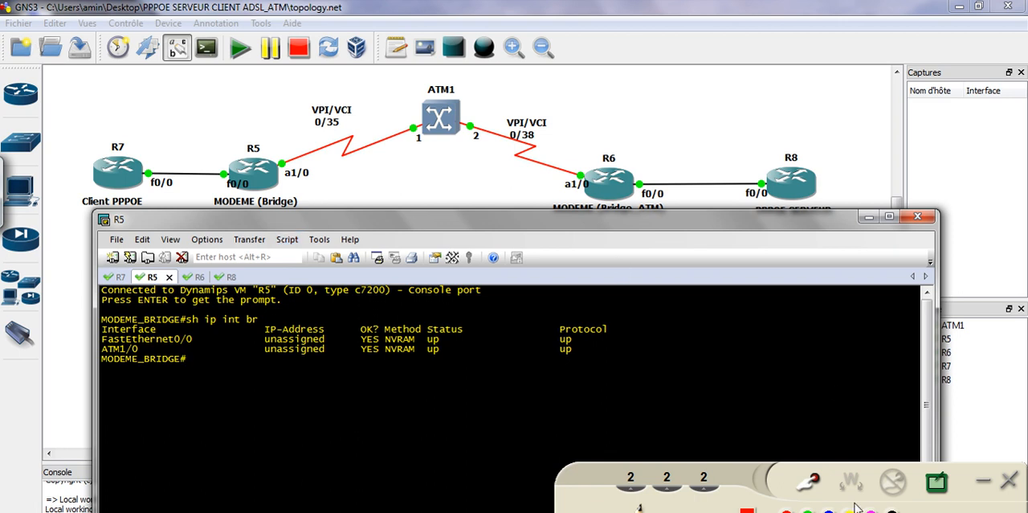
Annotate R5 on the topology with red arrows, circle its a1/0 interface, and clear the annotations
click(807, 480)
drag(200, 145, 231, 166)
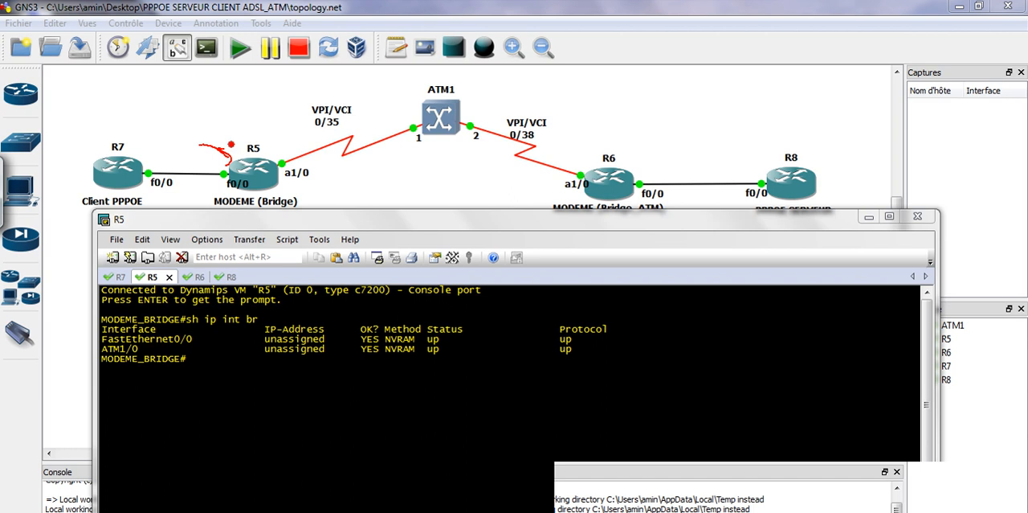
drag(216, 123, 230, 141)
drag(233, 134, 228, 153)
mouse_move(191, 111)
mouse_down()
mouse_move(212, 116)
mouse_move(173, 121)
mouse_move(232, 137)
mouse_up()
mouse_move(300, 172)
mouse_down()
mouse_move(286, 190)
mouse_move(295, 165)
mouse_up()
drag(193, 192, 197, 201)
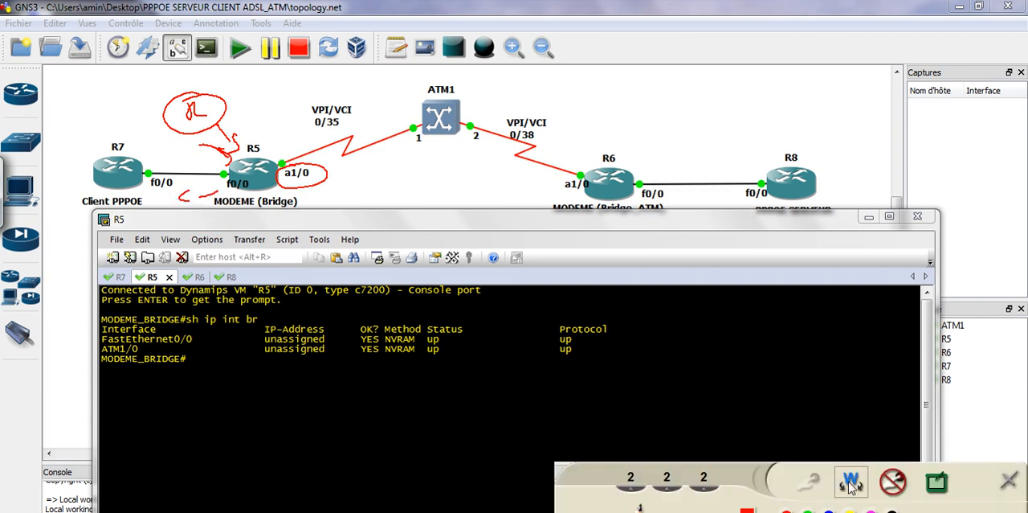
click(894, 481)
Enter global configuration mode on R5 and define the bridge group with bridge 1 protocol ieee
click(351, 351)
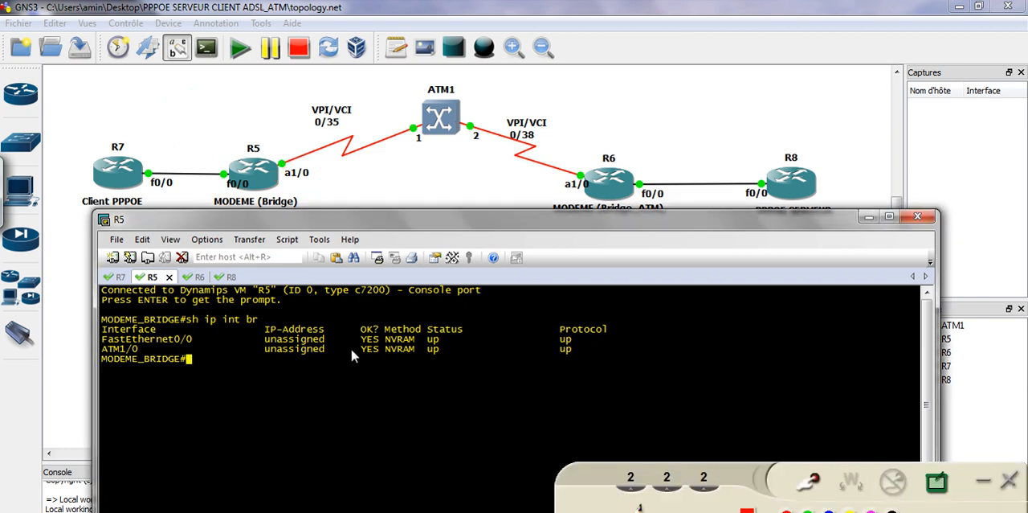
text(conf)
key(Return)
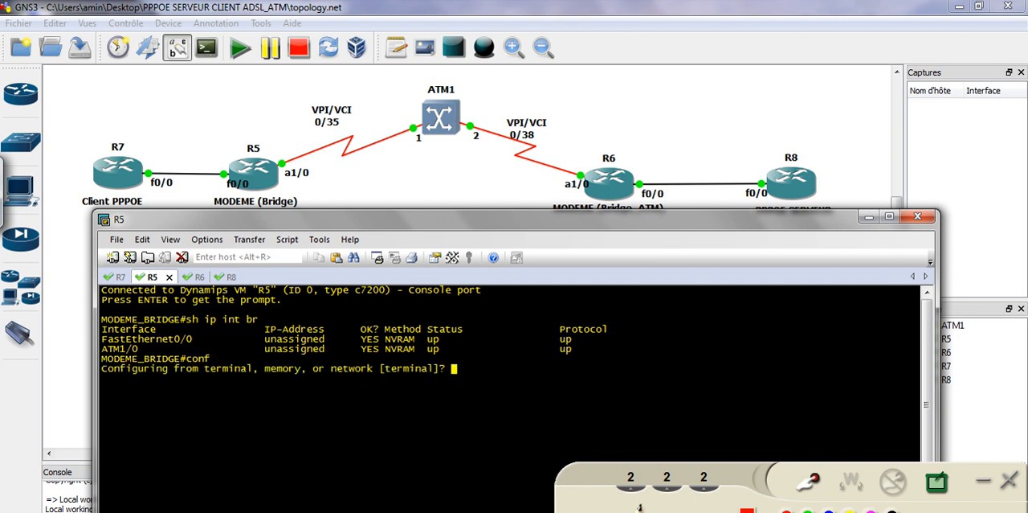
key(Return)
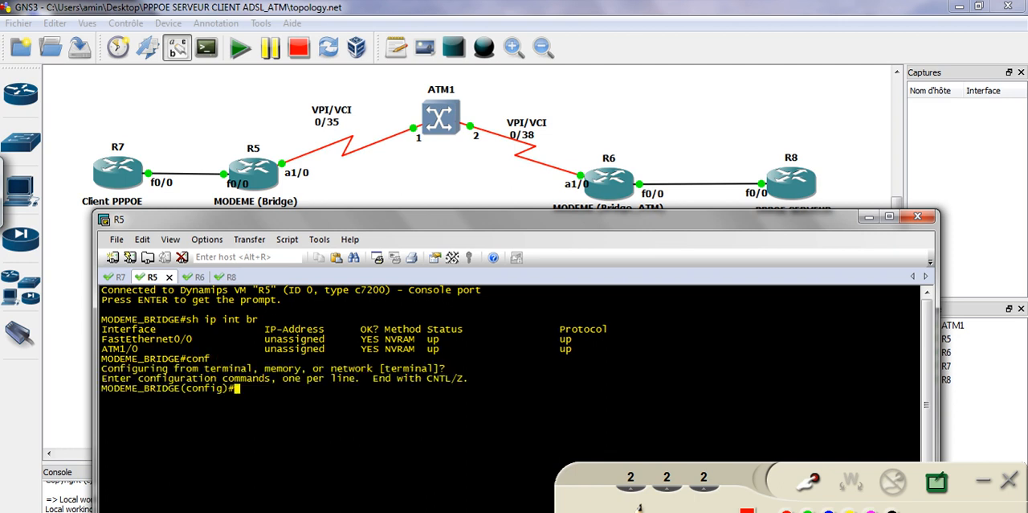
text(bri)
key(Tab)
text(1 por)
key(Tab)
key(BackSpace)
key(BackSpace)
text(rotocol)
key(Tab)
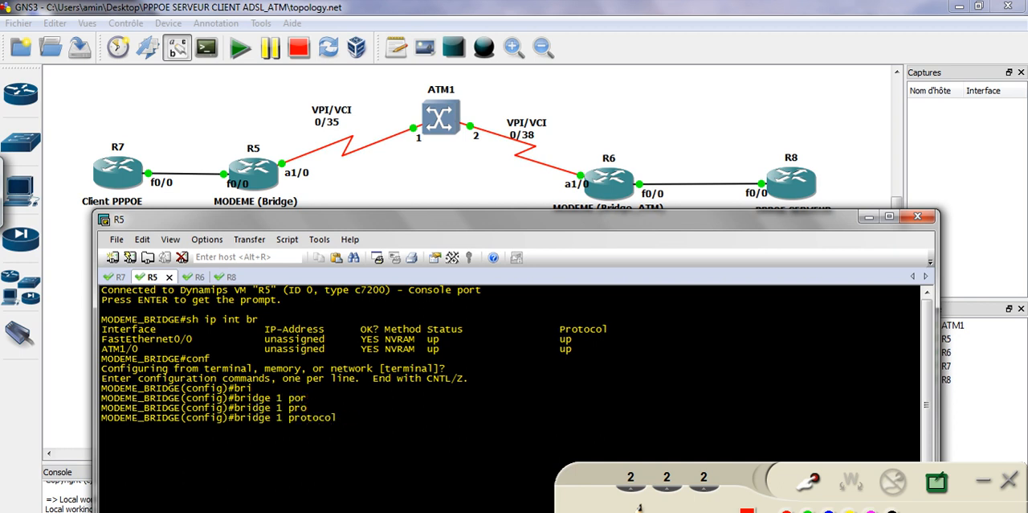
text(ie)
key(Tab)
key(Return)
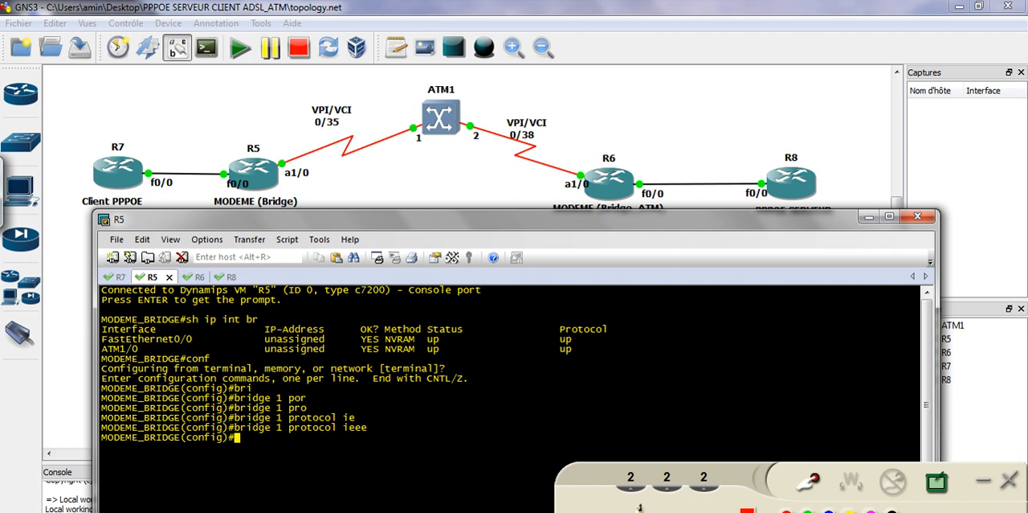
Create the point-to-point subinterface atm1/0.35 on R5
text(int atm1/0.35 po)
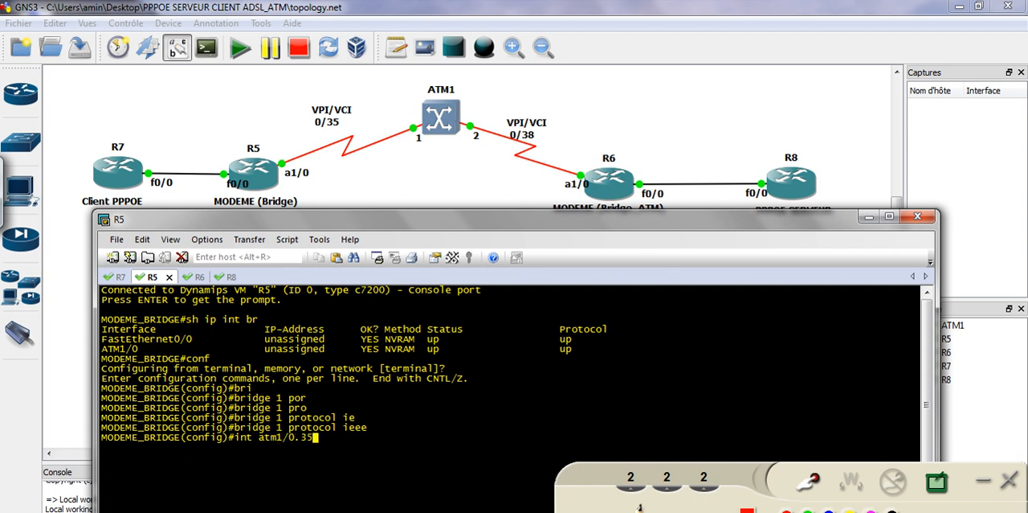
key(Tab)
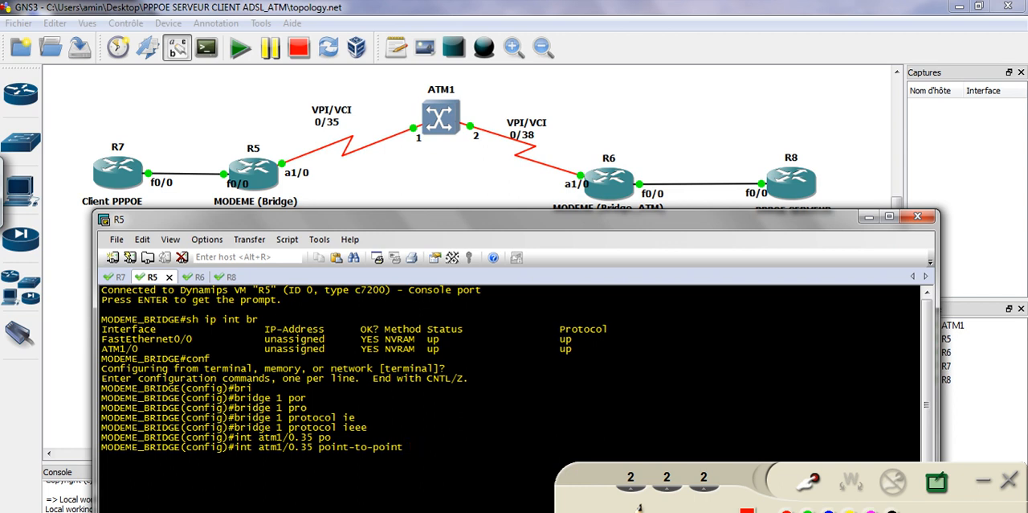
key(Return)
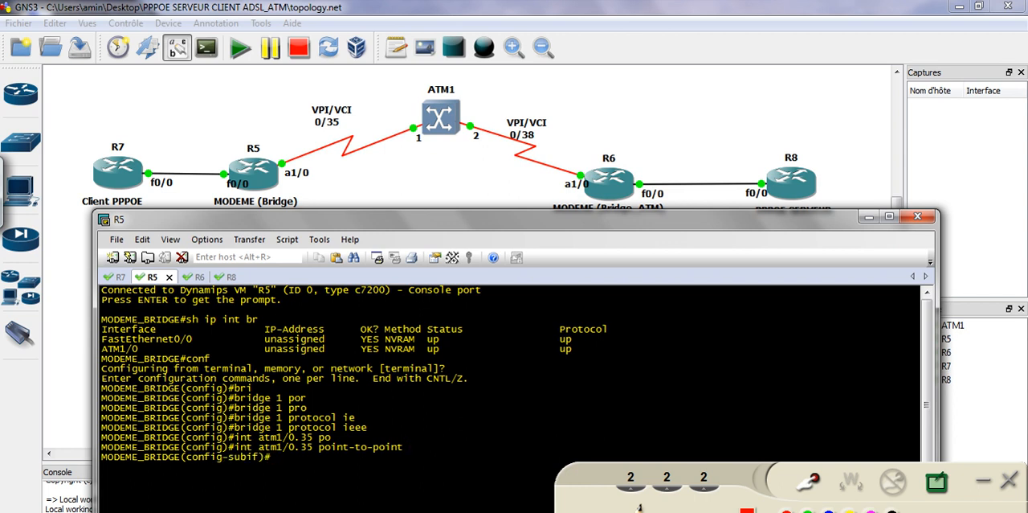
Configure pvc 0/35 on subinterface atm1/0.35 and leave the virtual circuit configuration
text(pv)
key(Tab)
text(0/35)
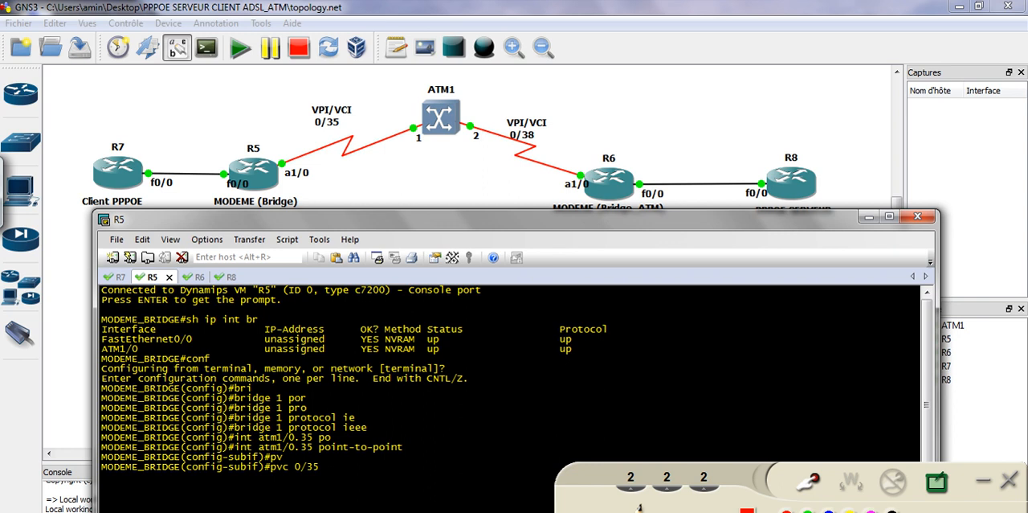
key(Return)
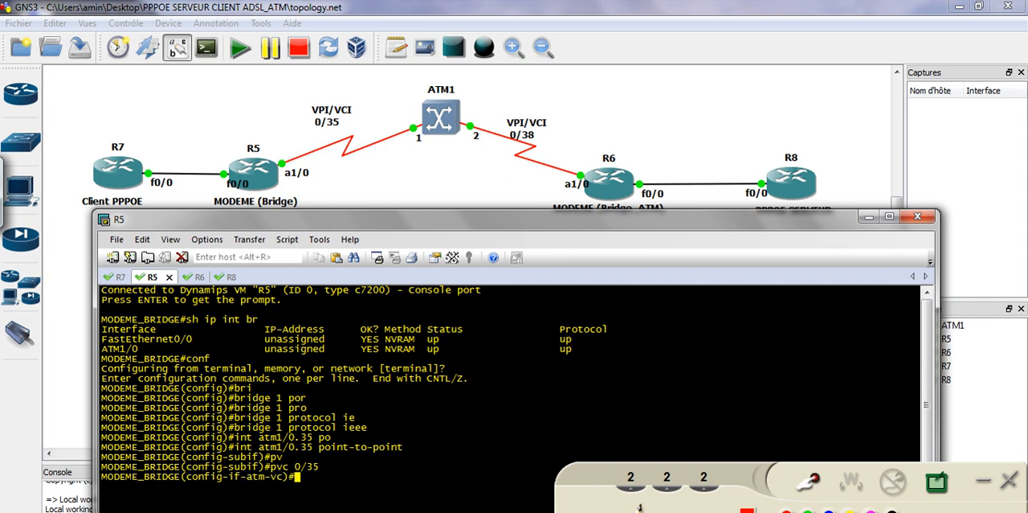
text(exi)
key(Return)
Exit the subinterface, enter interface atm1/0 on R5 and enable it with no shutdown
text(ex)
key(Tab)
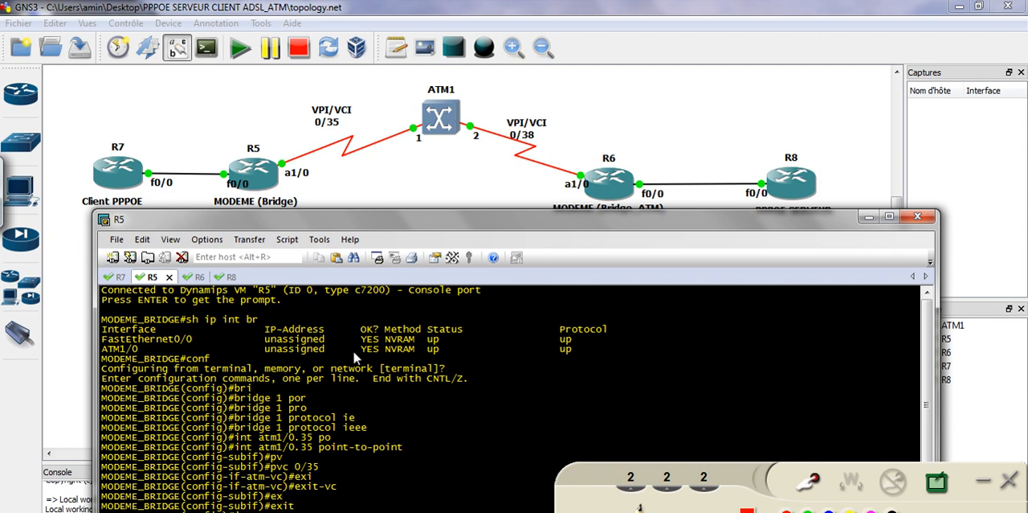
key(Return)
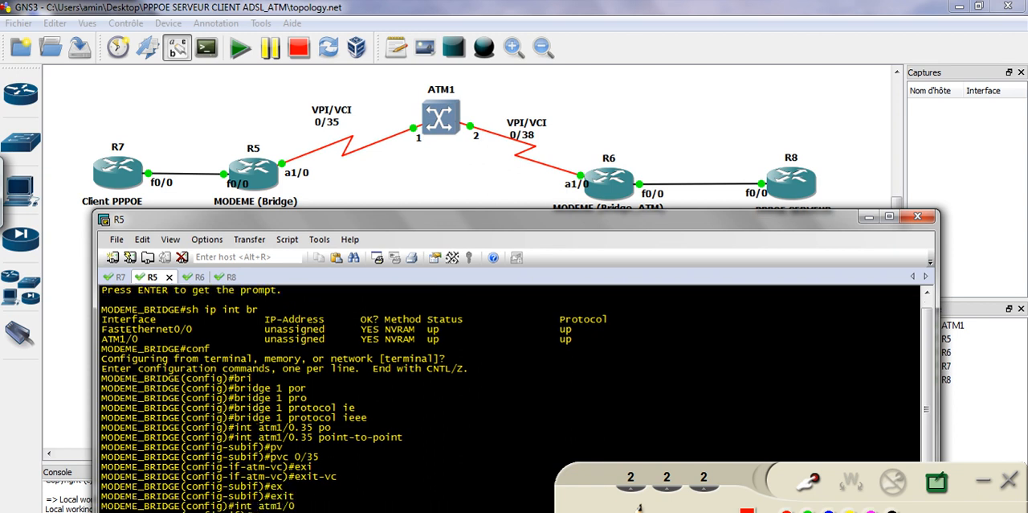
text(no sh)
key(Tab)
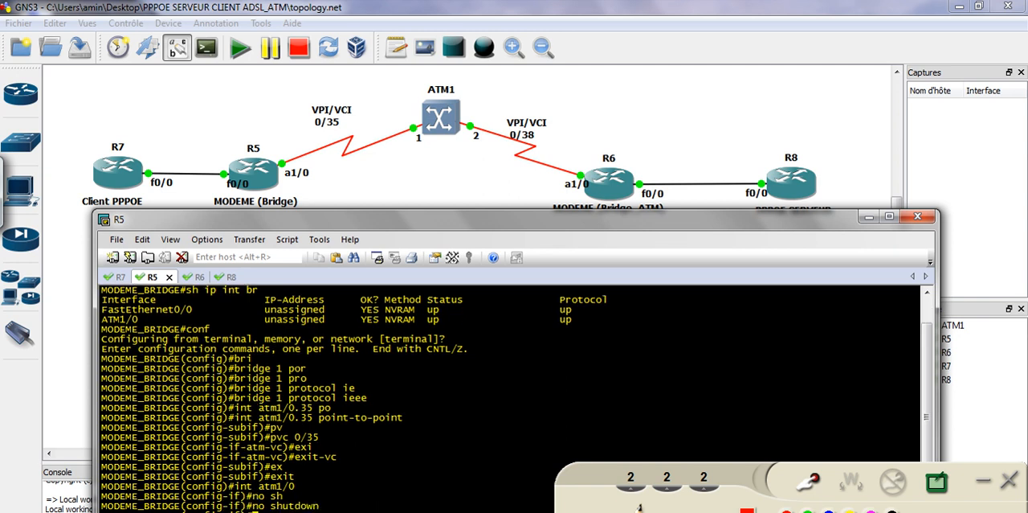
key(Return)
key(Return)
key(Return)
key(Return)
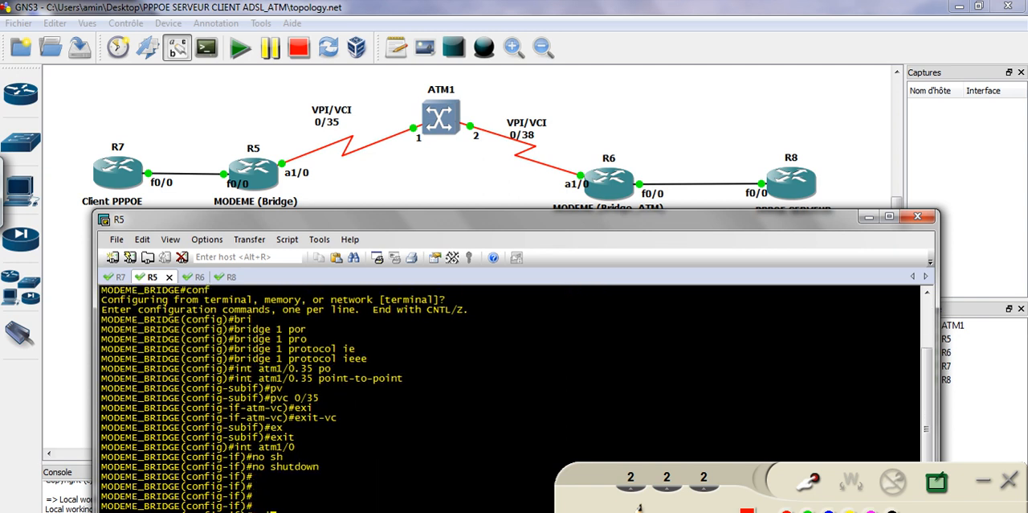
Leave interface atm1/0 on R5, re-enter point-to-point subinterface atm1/0.35 and assign it to bridge-group 1
text(exi)
key(Tab)
key(Return)
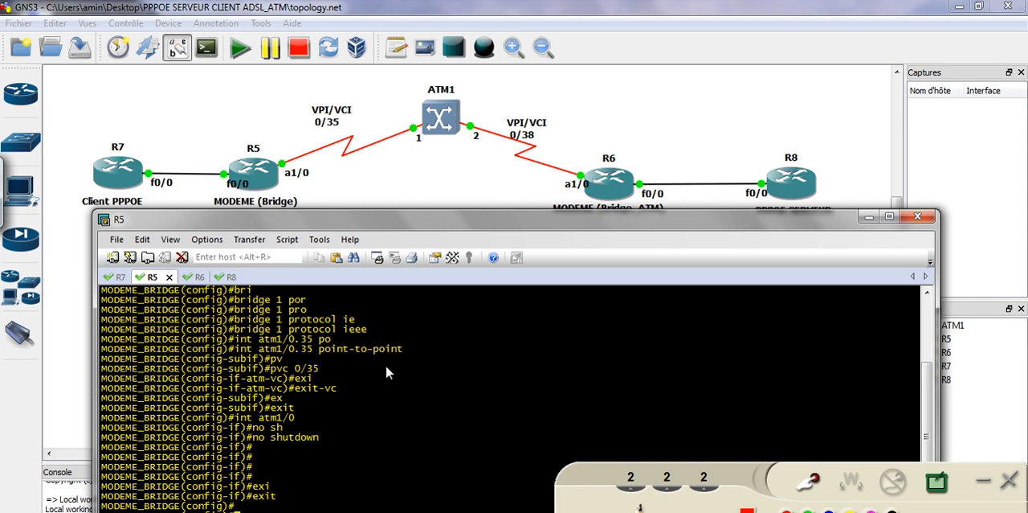
drag(409, 349, 234, 352)
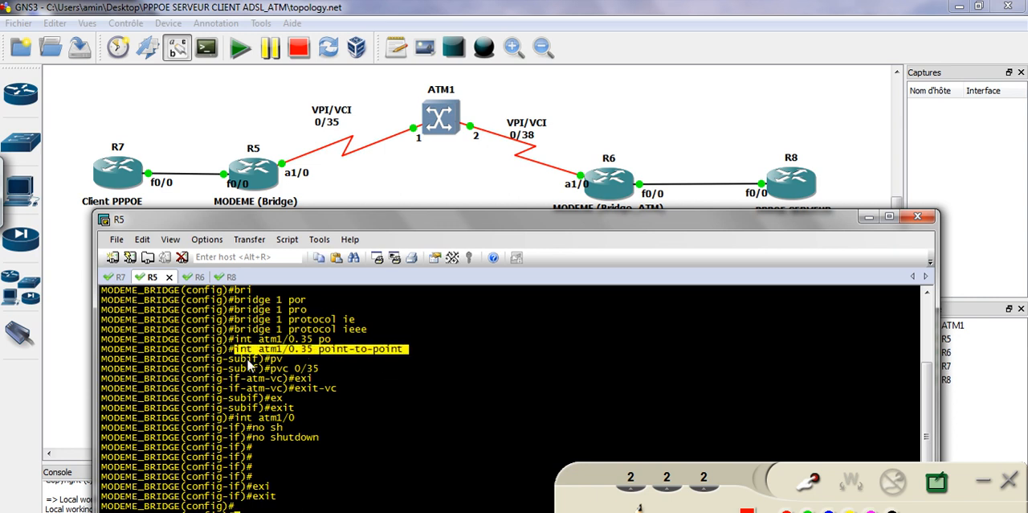
right_click(397, 398)
key(Return)
text(br)
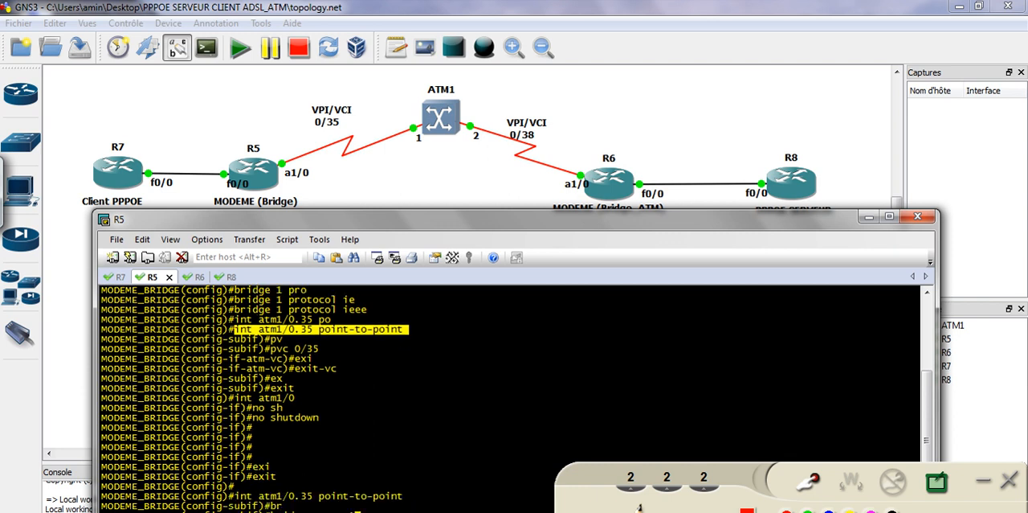
key(Return)
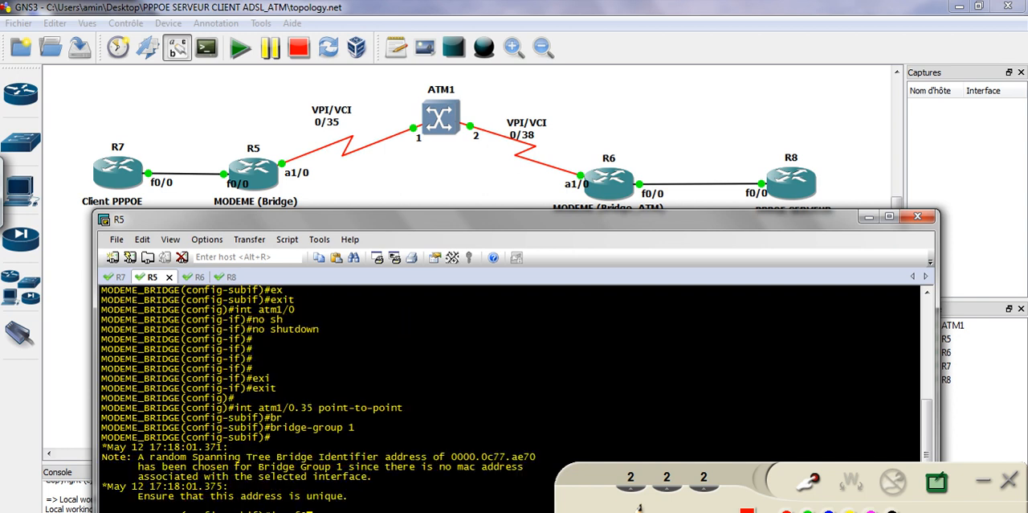
Enter interface f0/0 on R5 and assign it to bridge-group 1
key(Return)
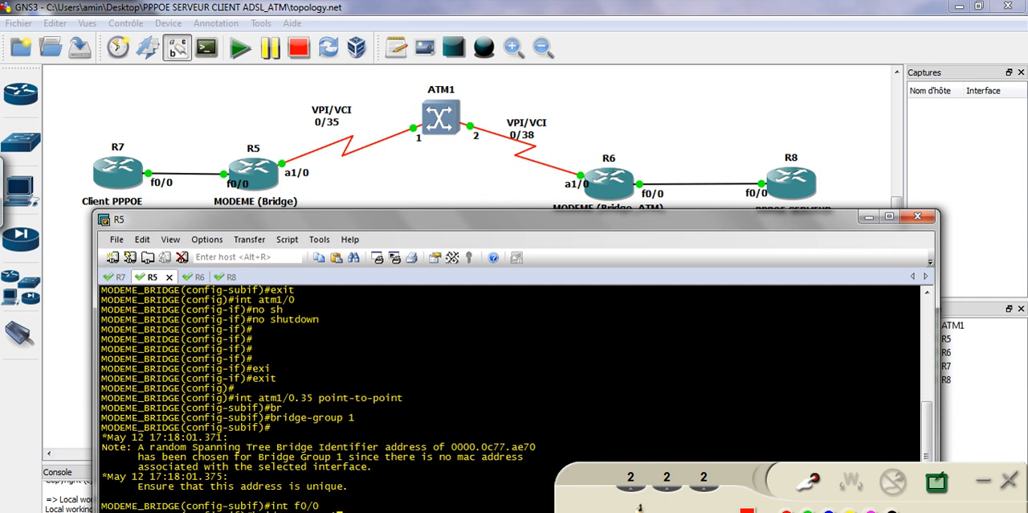
text(bridge-group 1)
key(Return)
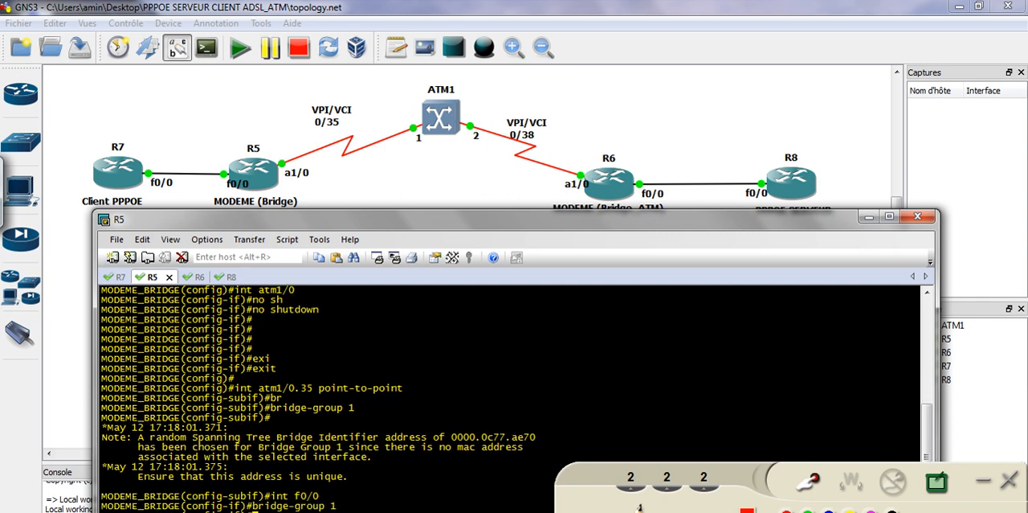
click(809, 481)
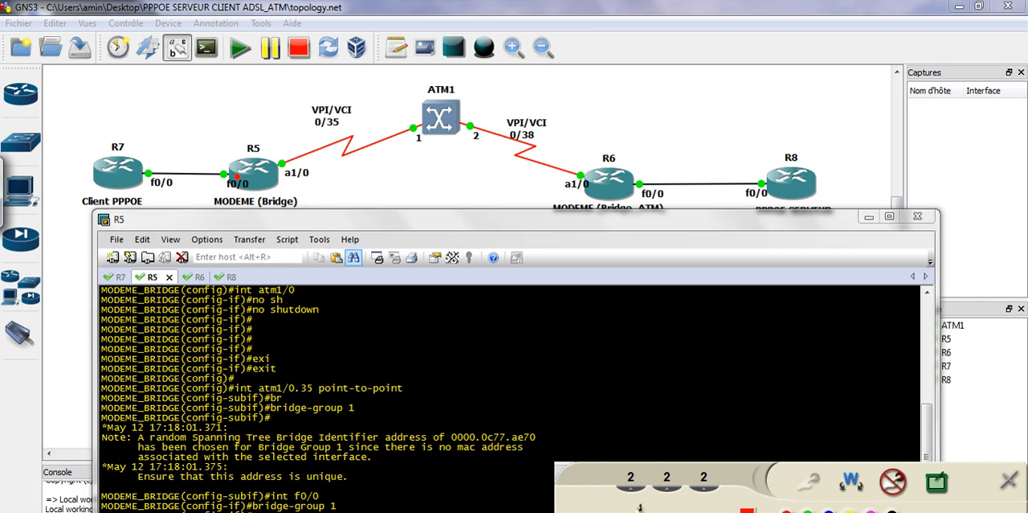
mouse_move(217, 125)
mouse_down()
mouse_move(215, 146)
mouse_move(228, 127)
mouse_move(250, 136)
mouse_up()
drag(245, 137, 256, 135)
mouse_move(246, 116)
mouse_down()
mouse_move(242, 130)
mouse_move(245, 116)
mouse_up()
drag(287, 169, 294, 166)
mouse_move(229, 179)
mouse_down()
mouse_move(227, 197)
mouse_move(217, 160)
mouse_move(302, 164)
mouse_move(261, 145)
mouse_up()
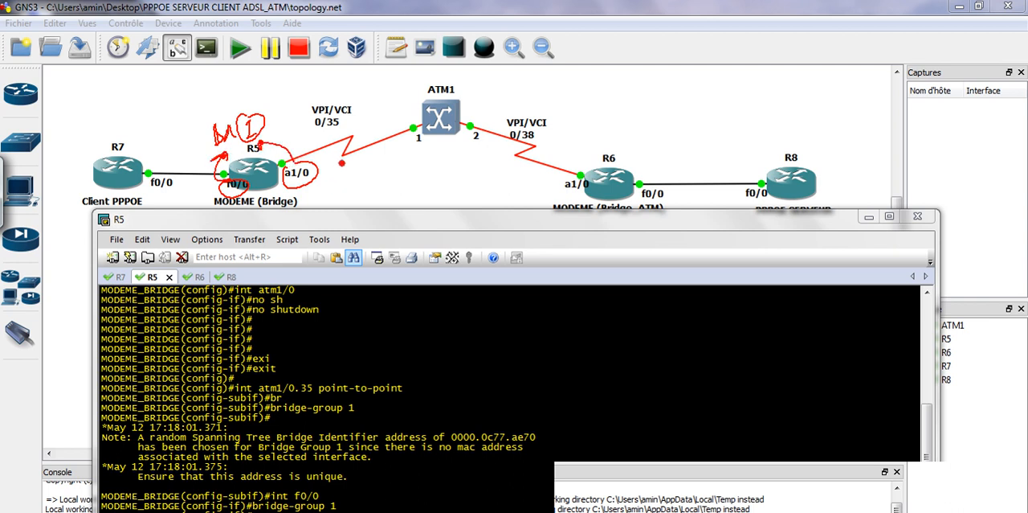
drag(331, 165, 232, 206)
mouse_move(323, 183)
mouse_down()
mouse_move(331, 196)
mouse_move(357, 197)
mouse_move(319, 199)
mouse_up()
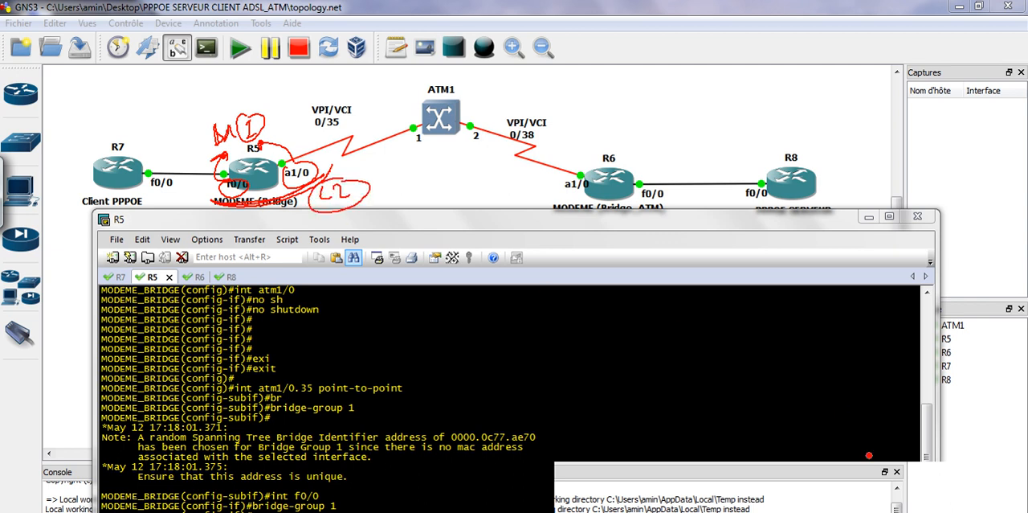
click(894, 482)
click(548, 417)
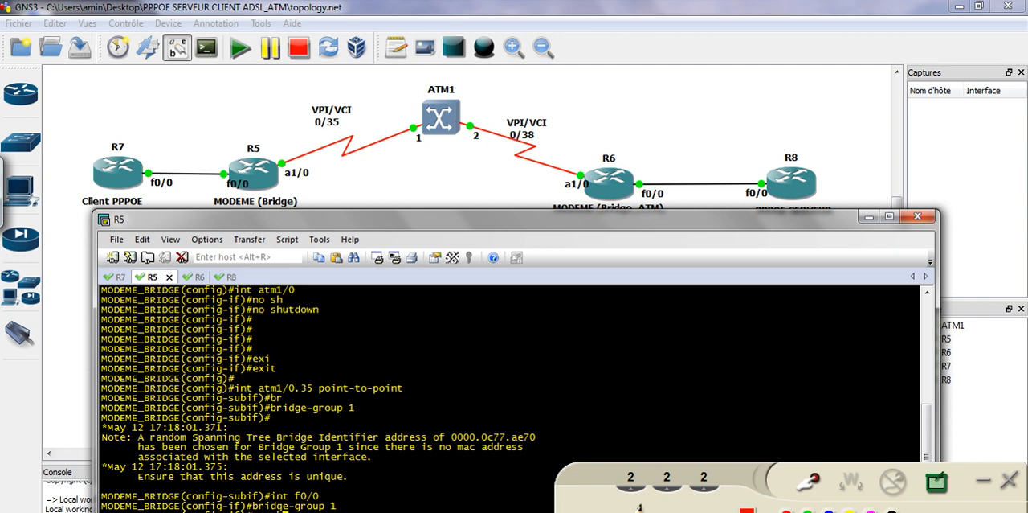
Enable interface f0/0 on R5 with no shutdown
text(no sh)
key(Tab)
key(Return)
key(Return)
key(Return)
key(Return)
key(Return)
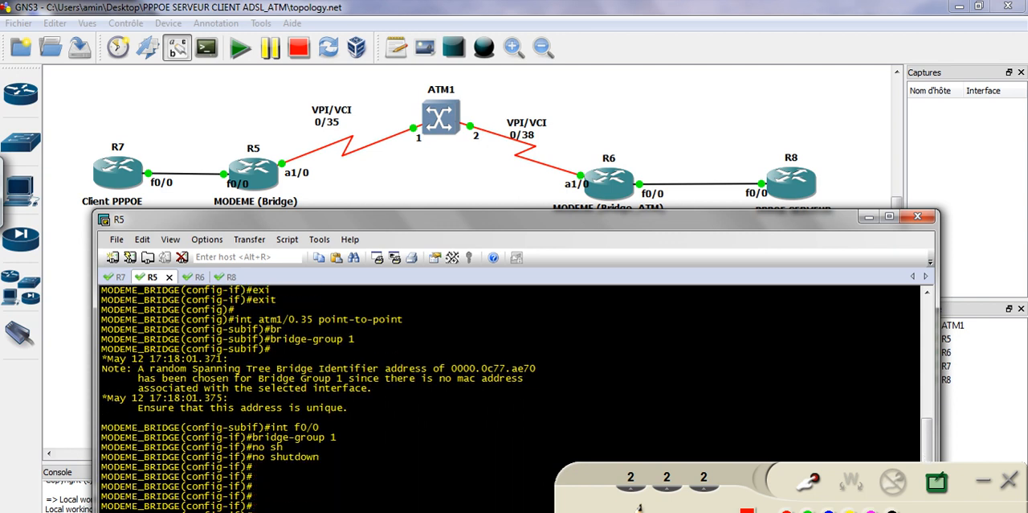
Open the configuration of the ATM1 switch, examine its port and VPI/VCI associations against the topology, and close it
double_click(441, 121)
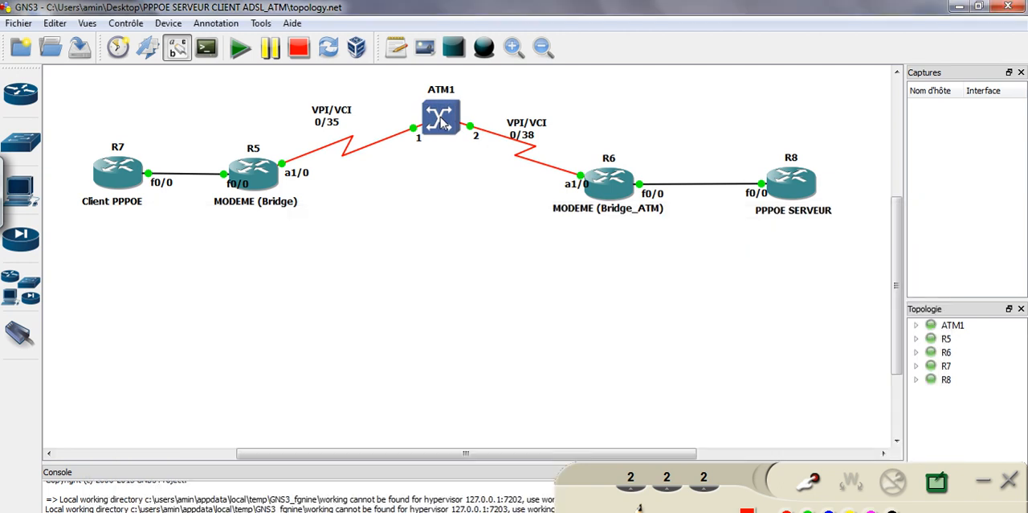
click(361, 127)
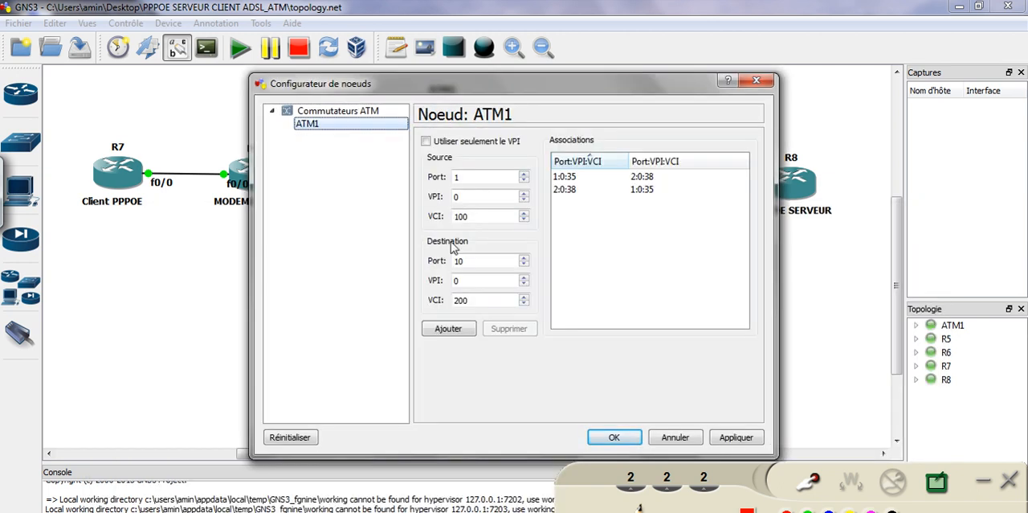
click(571, 189)
click(569, 178)
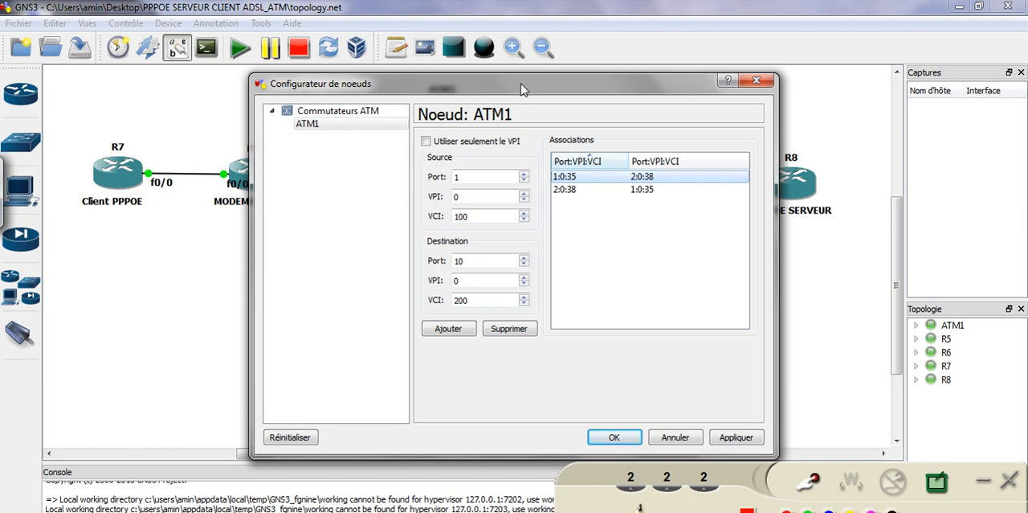
drag(521, 83, 476, 215)
click(576, 323)
click(520, 310)
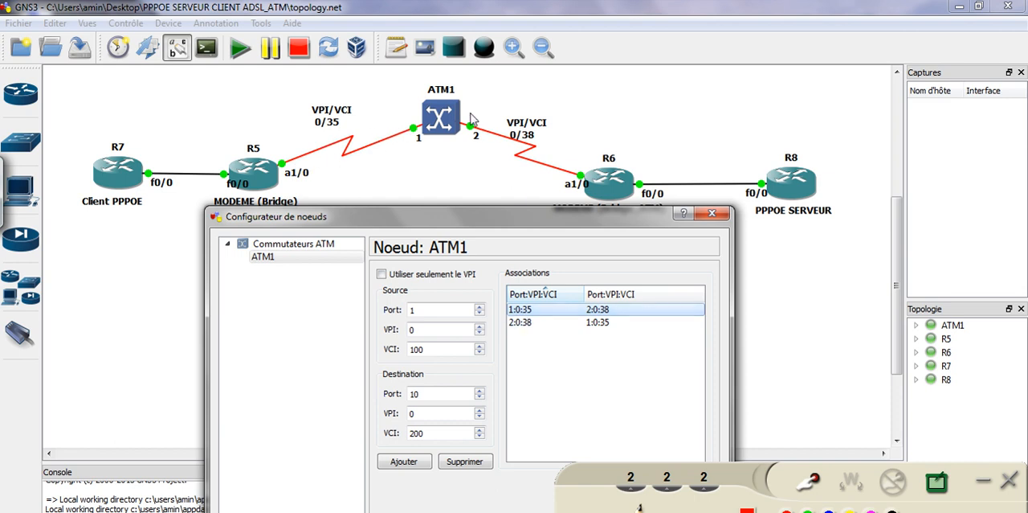
drag(600, 217, 527, 112)
click(535, 316)
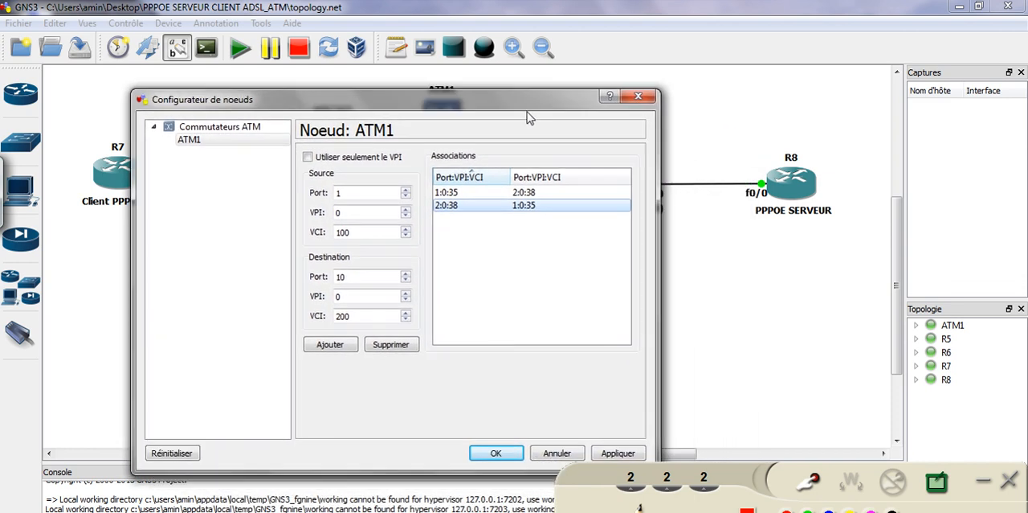
click(500, 452)
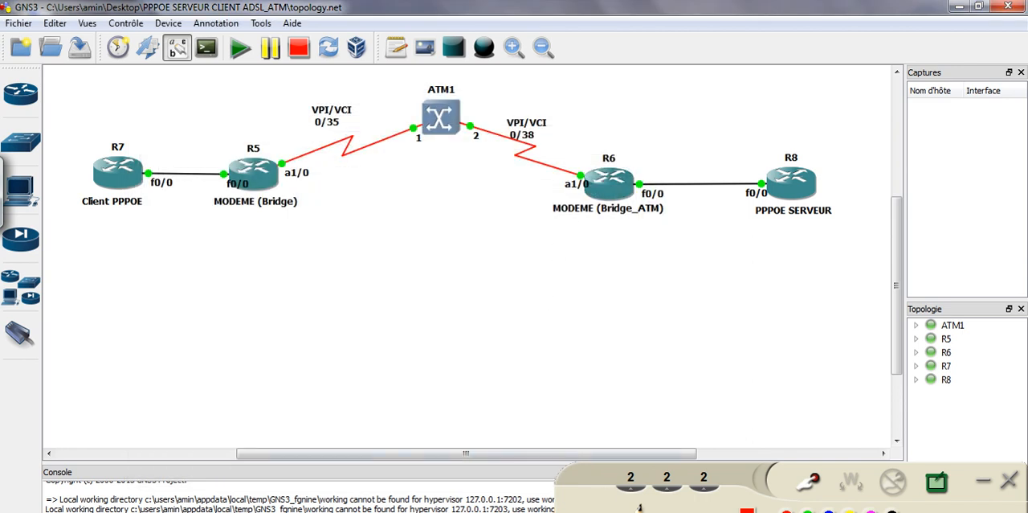
Switch to the R6 console, enter global configuration mode and define the bridge group with bridge 1 protocol ieee
click(658, 481)
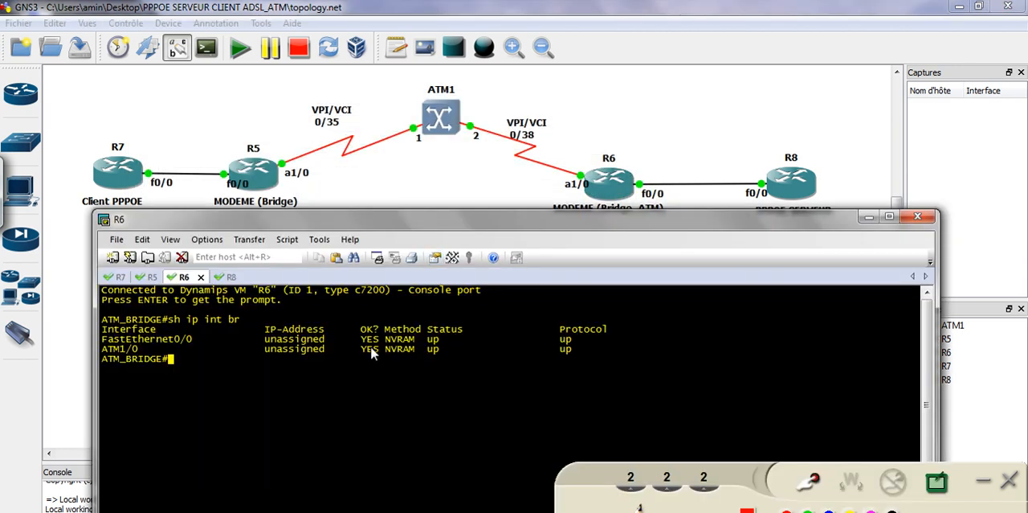
text(conf t)
key(Return)
key(Return)
key(Return)
text(br)
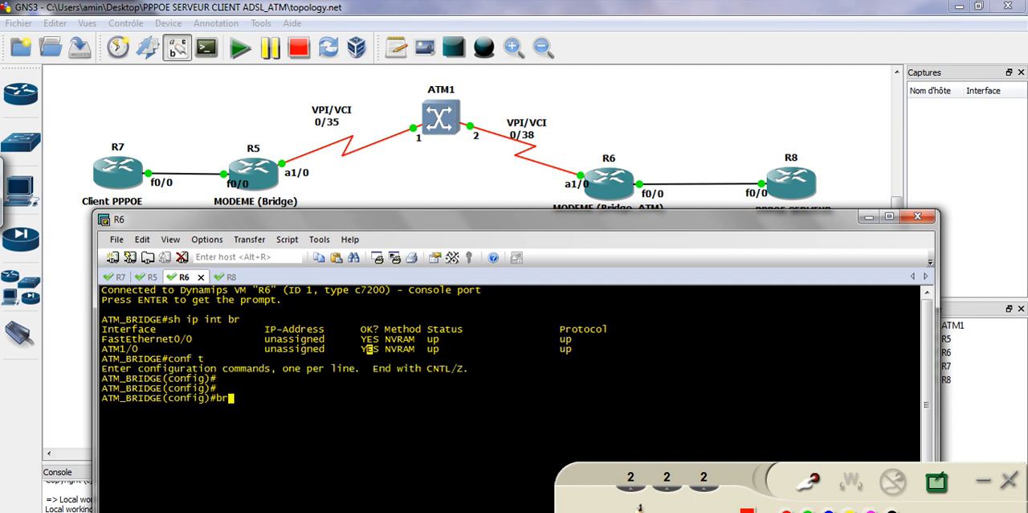
key(Tab)
text(1 pr)
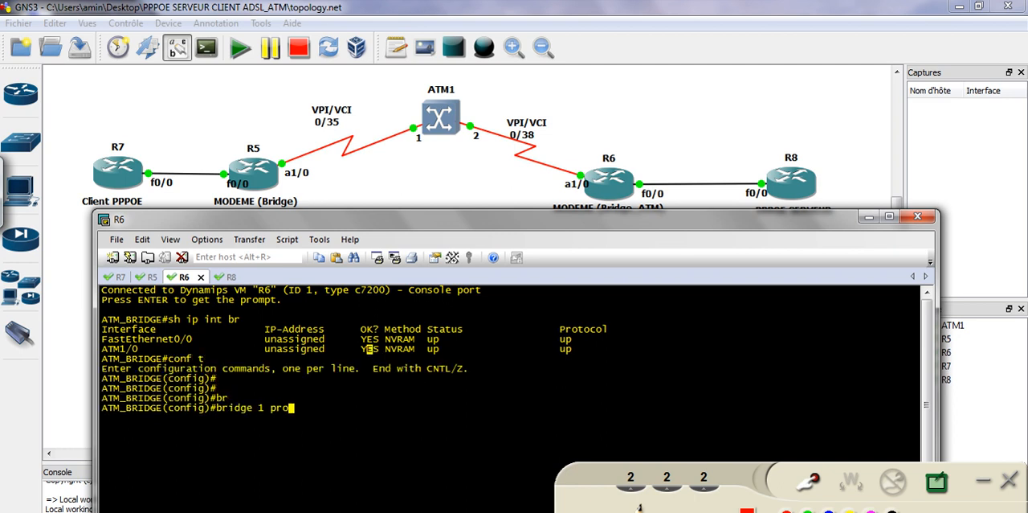
text(o)
key(Tab)
text(ie)
key(Tab)
key(Return)
Create the point-to-point subinterface atm1/0.38 on R6
text(int atm1/0.)
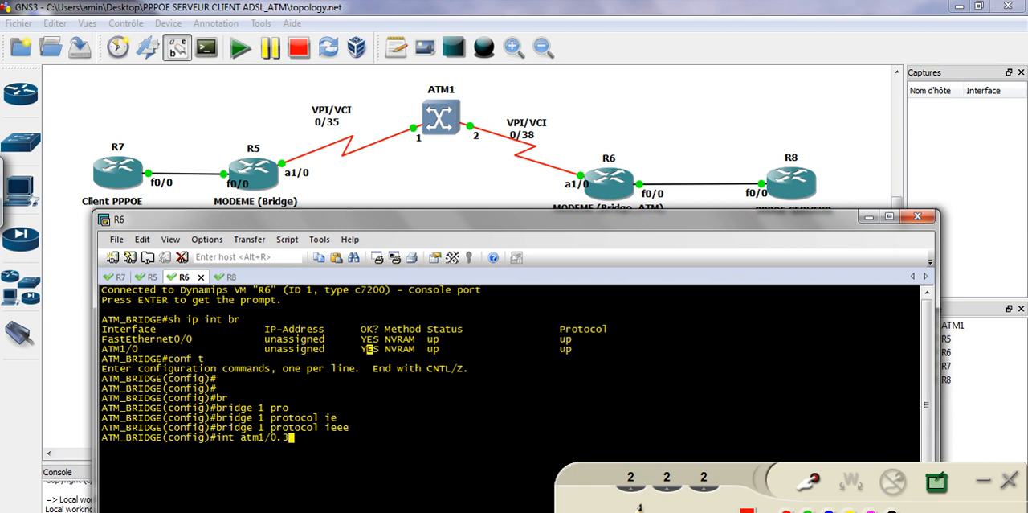
text(39)
key(BackSpace)
key(BackSpace)
text(8 point-to-point)
key(Tab)
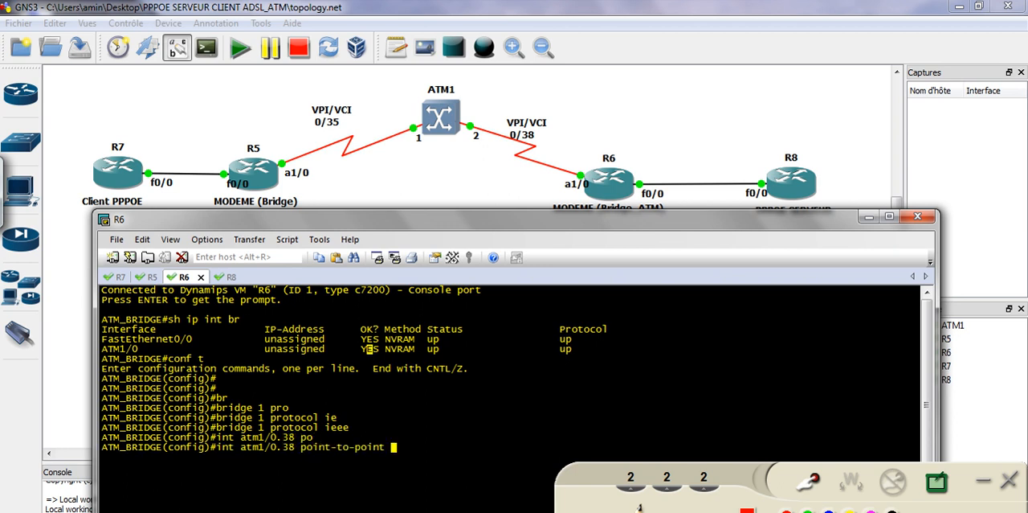
key(Return)
Configure pvc 0/38 on subinterface atm1/0.38 of R6 and leave the virtual circuit configuration
text(pv)
key(Tab)
text(0/38)
key(Return)
text(exi)
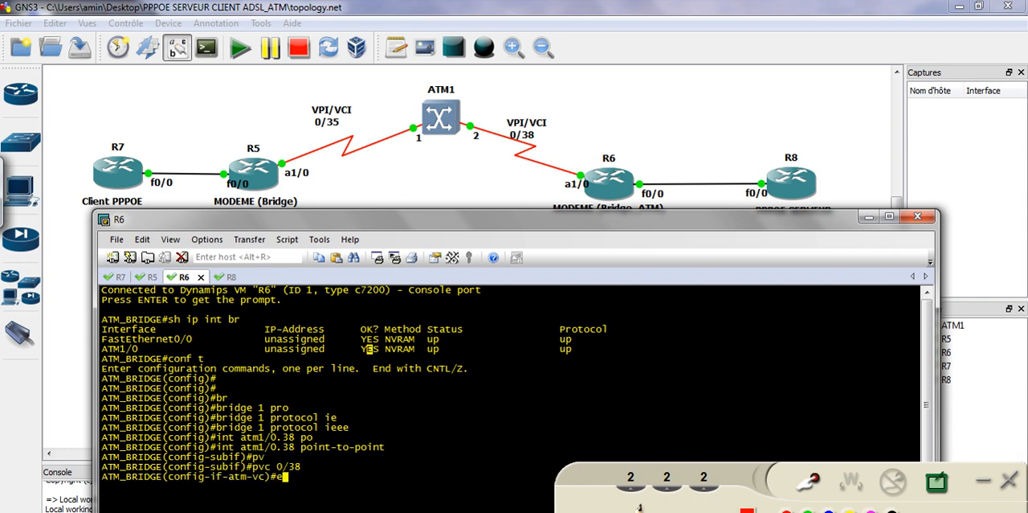
key(Tab)
key(Return)
Exit the subinterface, enter interface atm1/0 on R6 and enable it with no shutdown
text(exi)
key(Tab)
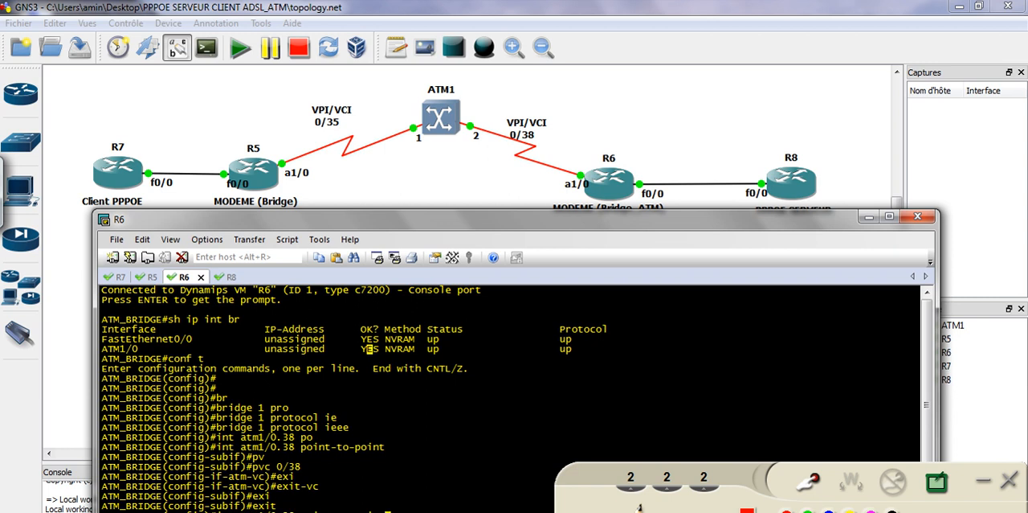
key(Return)
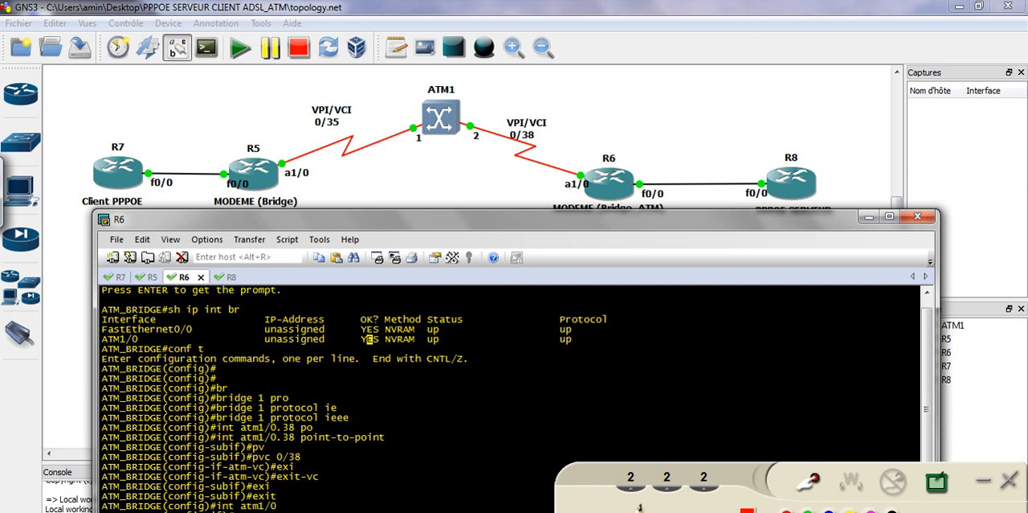
text(no sh)
key(Tab)
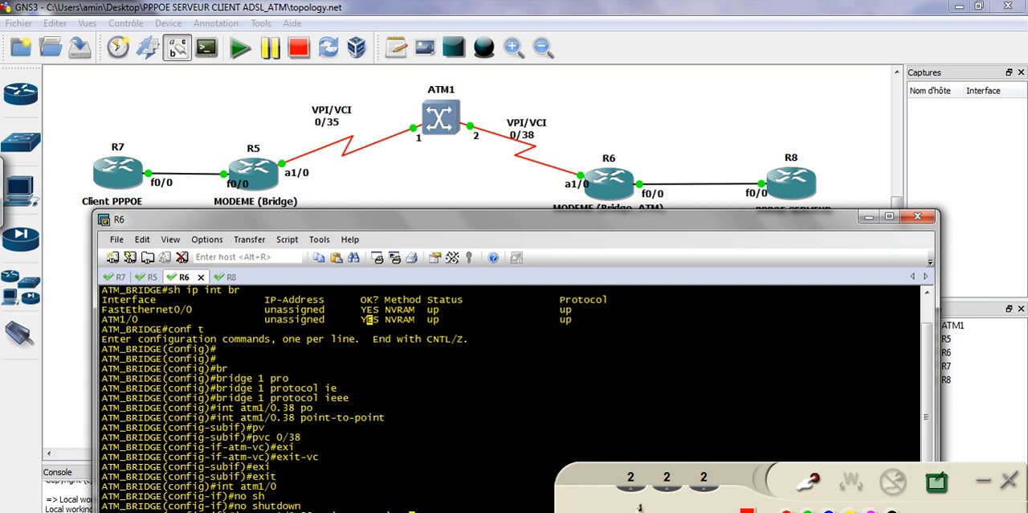
Re-enter point-to-point subinterface atm1/0.38 on R6 and assign it to bridge-group 1
key(Return)
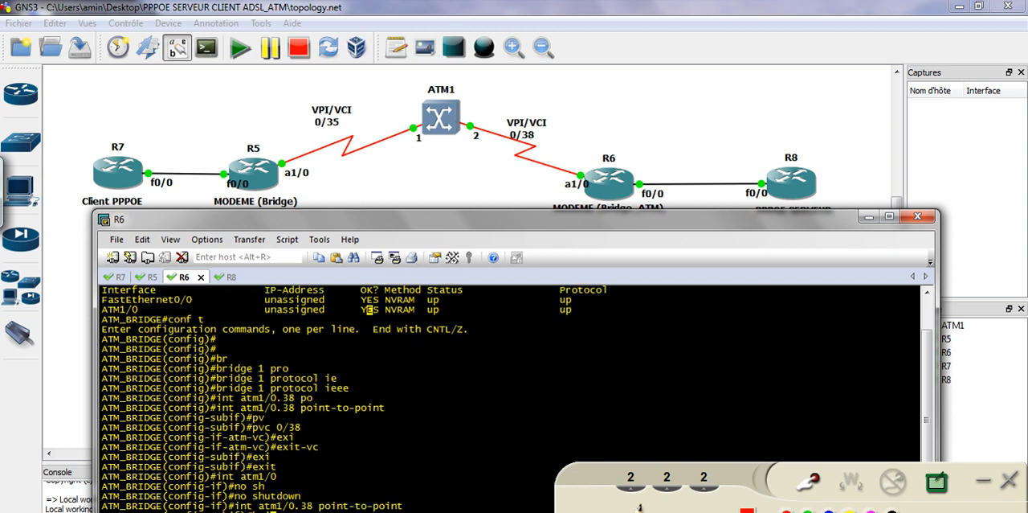
text(bri)
key(Tab)
text(1)
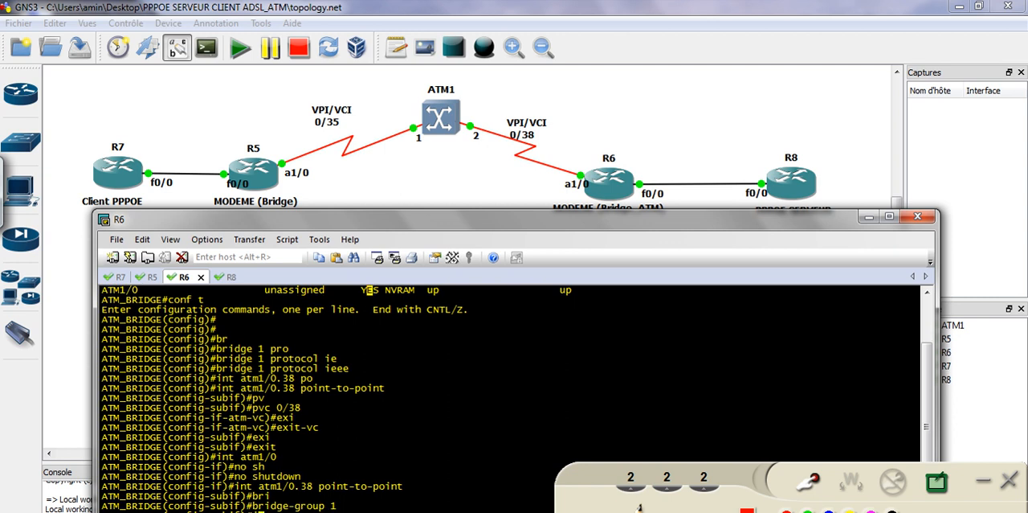
key(Return)
Enter interface f0/0 on R6, assign it to bridge-group 1 and enable it with no shutdown
text(int f0/0)
key(Return)
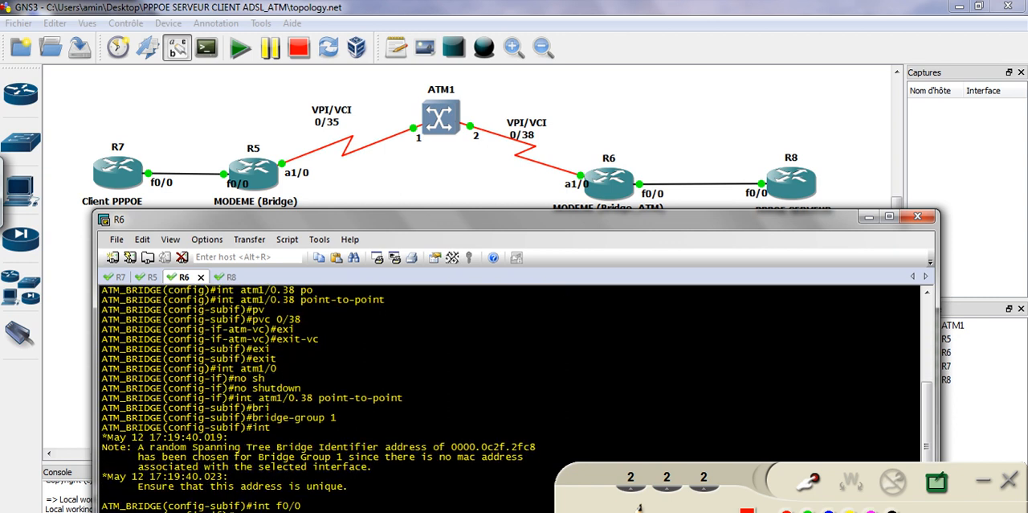
key(Return)
key(Return)
key(Return)
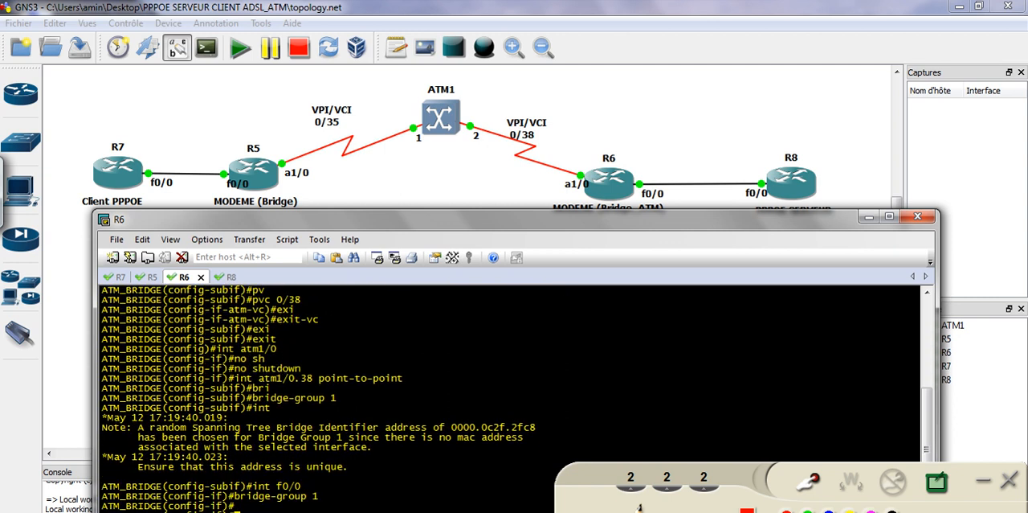
text(no sh)
key(Tab)
key(Return)
key(Return)
key(Return)
key(Return)
key(Return)
key(Return)
key(Return)
key(Return)
key(Return)
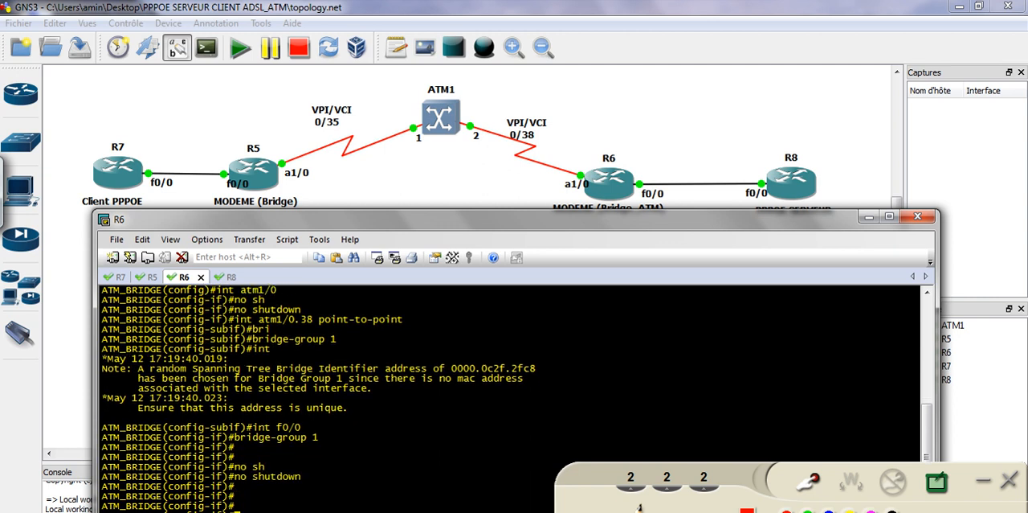
Exit interface configuration on R6 and save the running configuration with do wr
text(exi)
key(Tab)
key(Return)
key(Return)
key(Return)
key(Return)
key(Return)
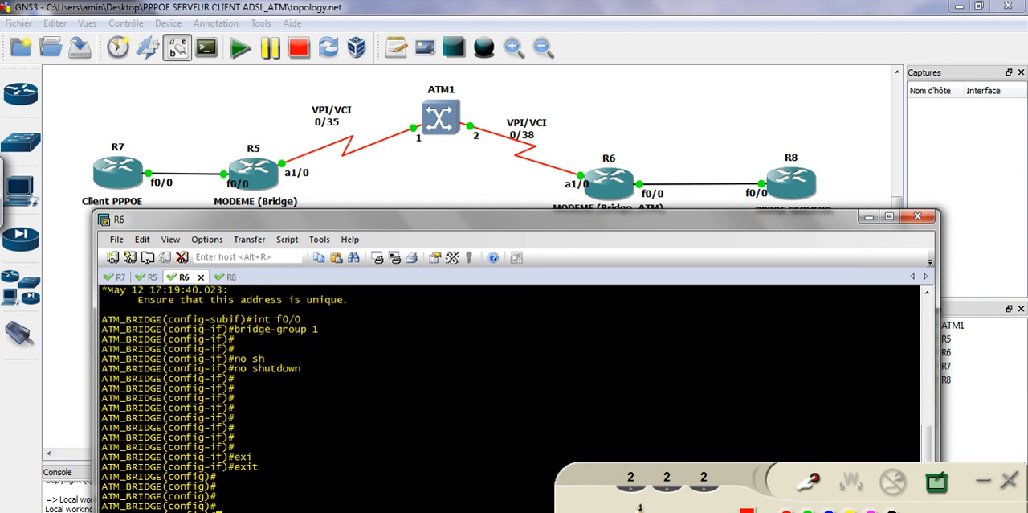
text(do wr)
key(Return)
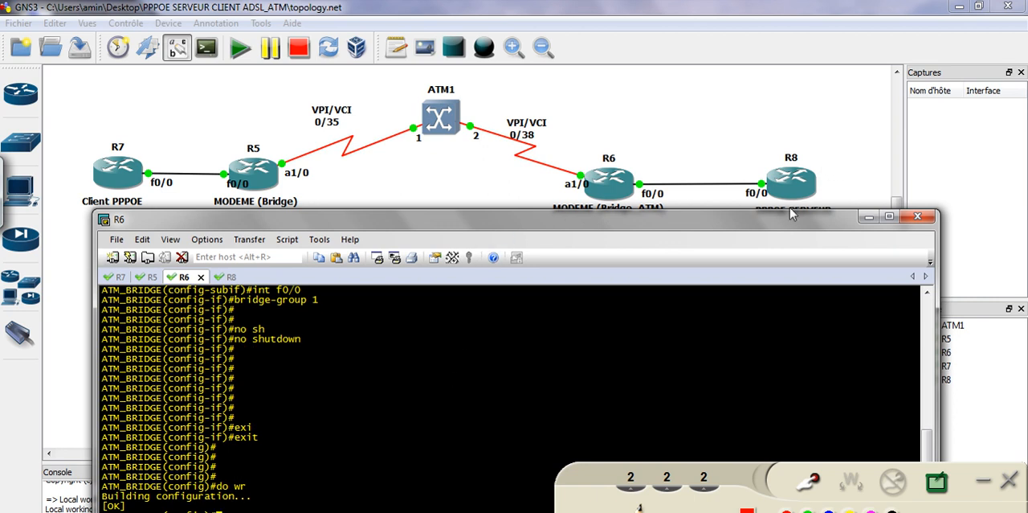
drag(791, 225, 790, 232)
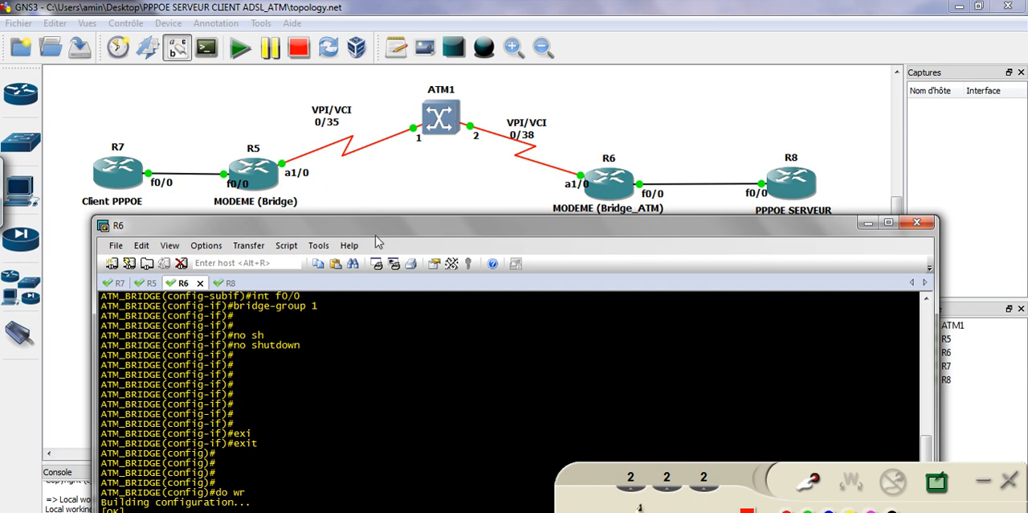
drag(347, 229, 352, 215)
click(347, 305)
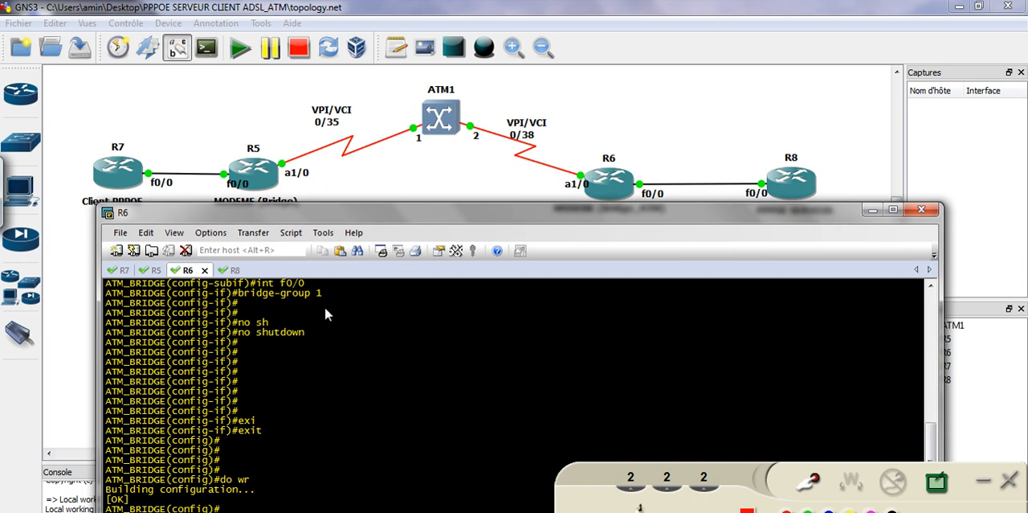
Switch to the R8 console and enter global configuration mode with conf t
click(230, 271)
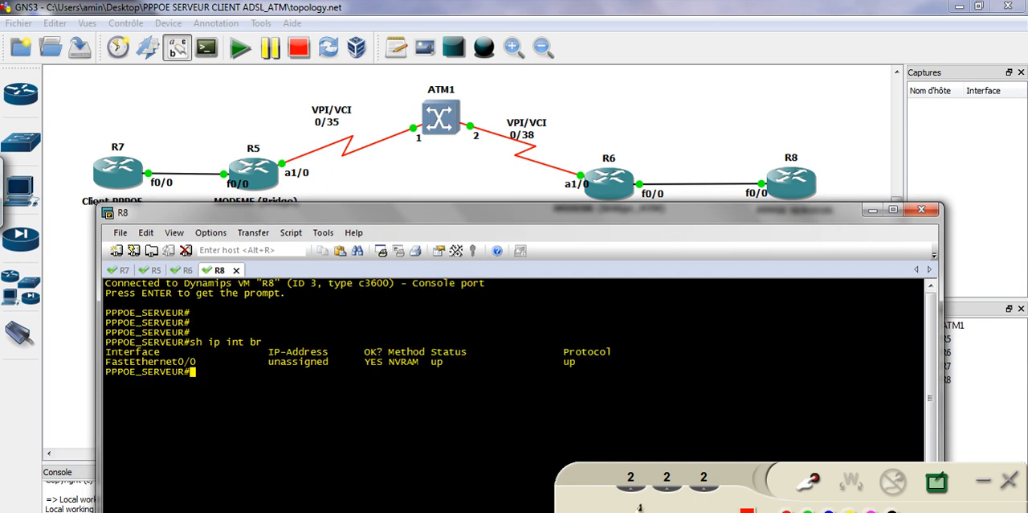
key(Return)
key(Return)
key(Return)
text(conf t)
key(Return)
Create interface virtual-template 1 on R8 and enter its configuration
text(int fi)
key(BackSpace)
key(BackSpace)
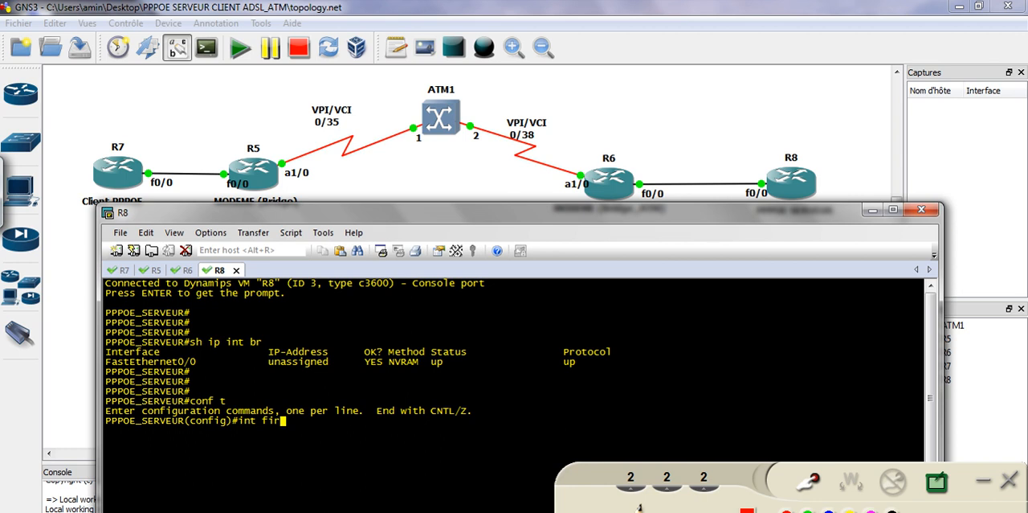
text(virtua)
key(Return)
text(l-)
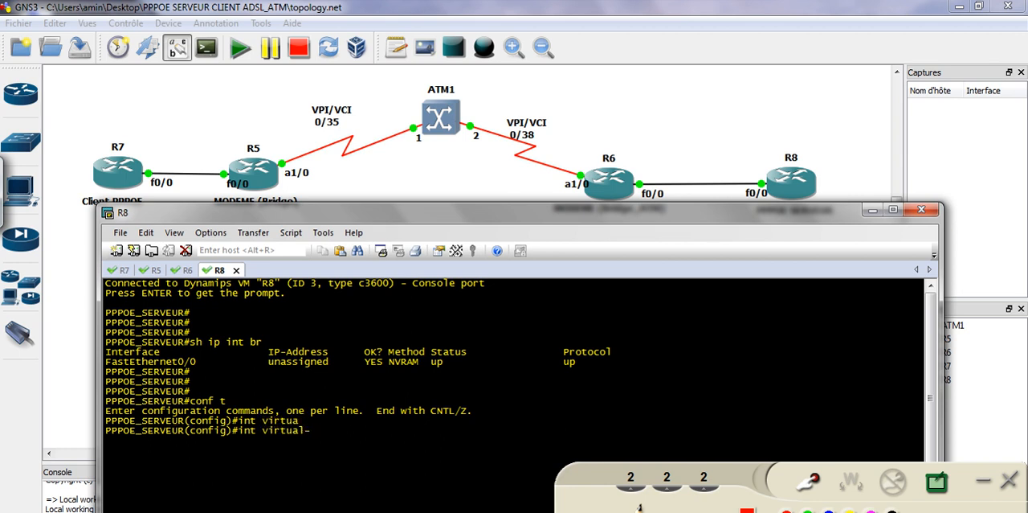
text(te)
key(Tab)
text(1)
key(Return)
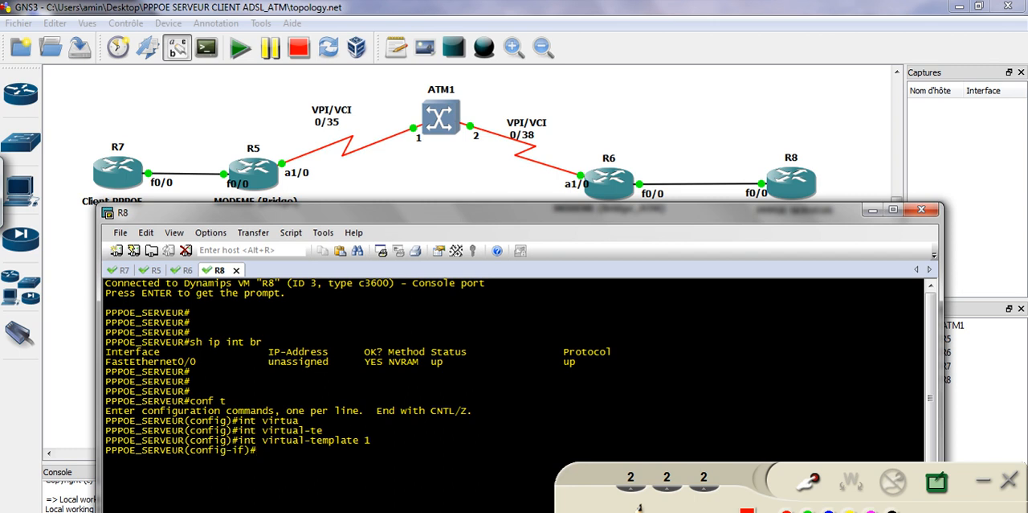
Annotate the virtual-template 1 command with a handwritten PPP note and clear the markings
click(814, 482)
drag(377, 442, 422, 435)
drag(434, 421, 436, 432)
drag(447, 415, 449, 435)
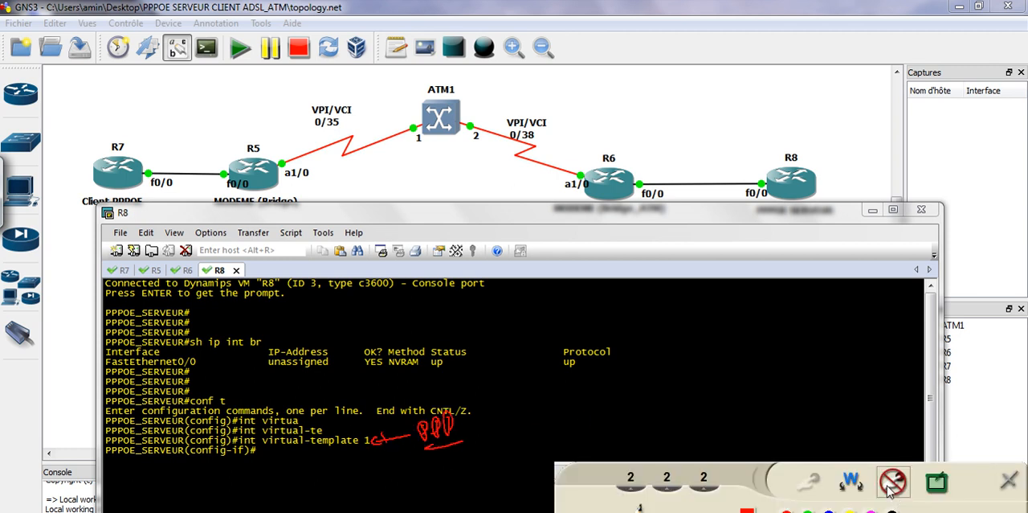
click(893, 480)
Display the details of virtual-template 1 with do sh int and highlight its encapsulation type
text(do s)
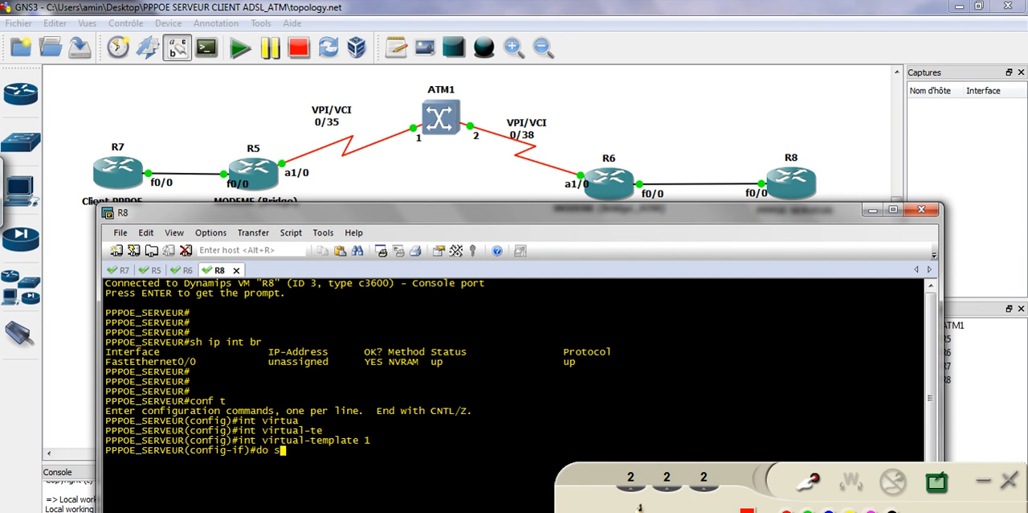
text(h int)
mouse_move(264, 441)
mouse_down()
mouse_move(387, 447)
mouse_move(263, 442)
mouse_up()
right_click(270, 459)
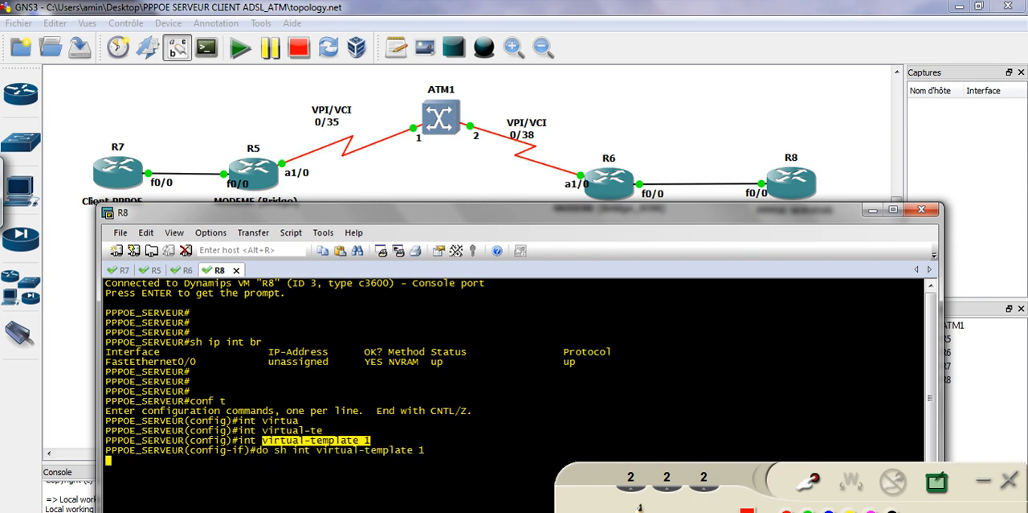
key(Return)
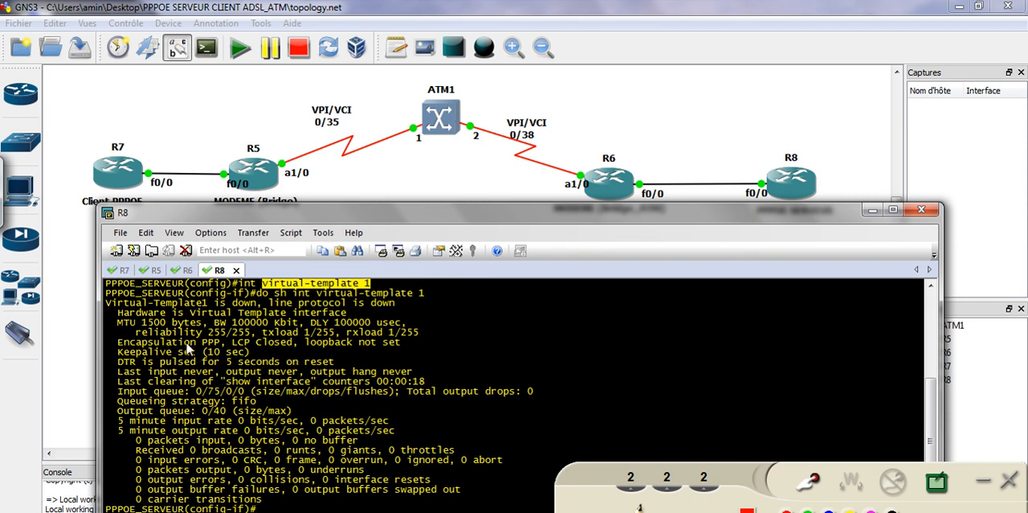
drag(118, 344, 229, 344)
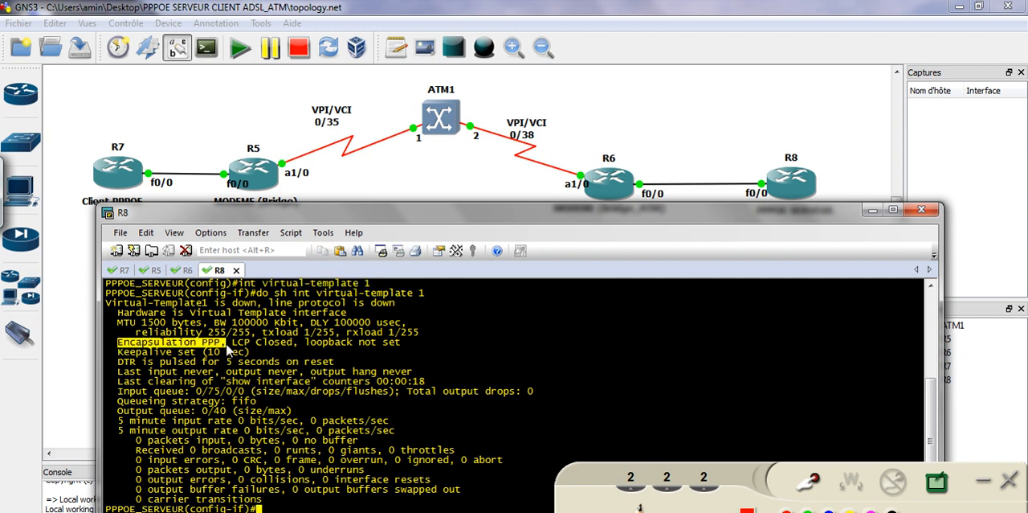
Assign IP address 41.1.1.1 with mask 255.255.255.0 to virtual-template 1 on R8
click(314, 508)
key(Return)
key(Return)
key(Return)
key(Return)
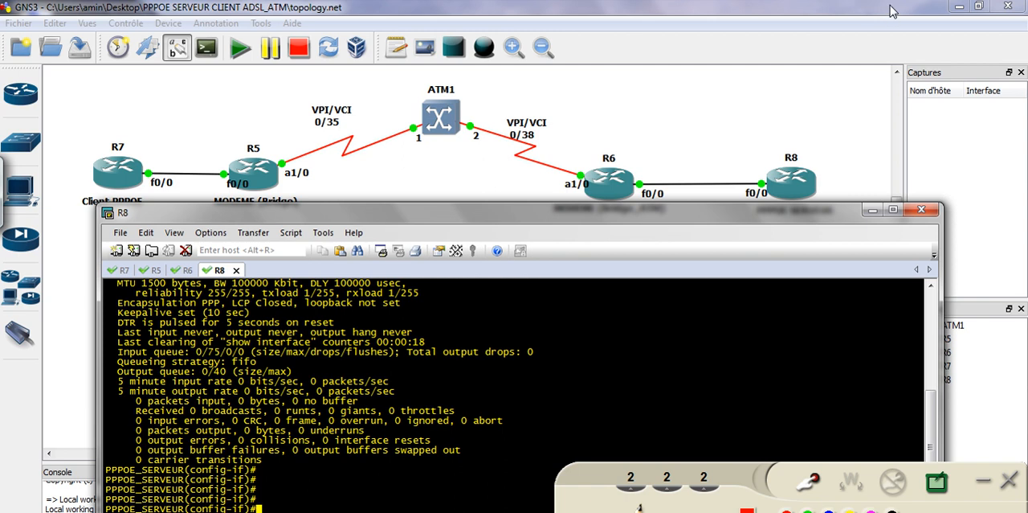
text(ip add 41.1.1.1 255.255.255.0)
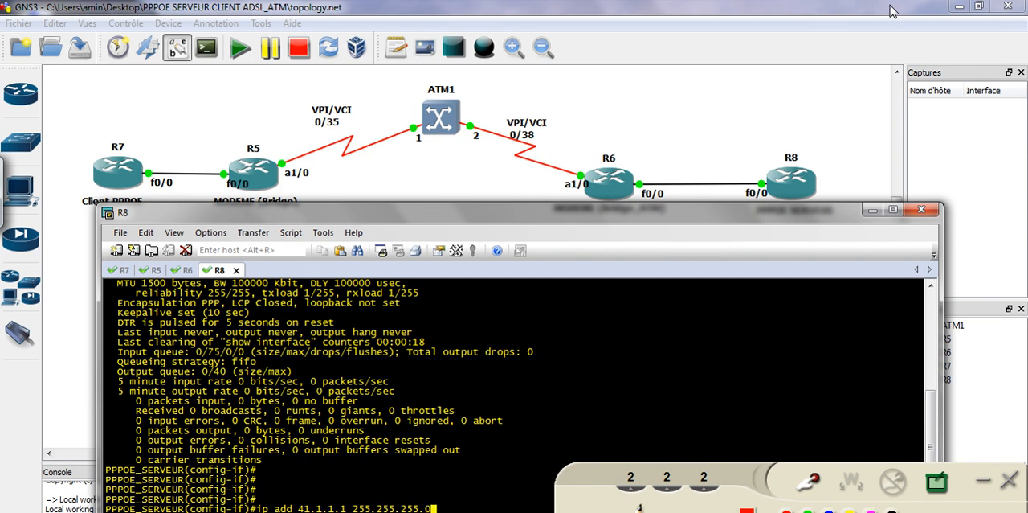
key(Return)
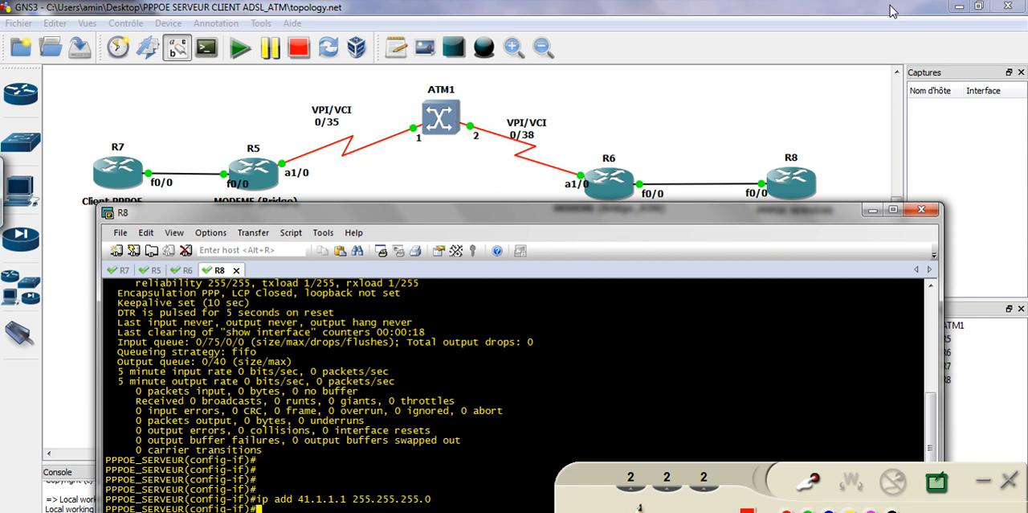
key(Return)
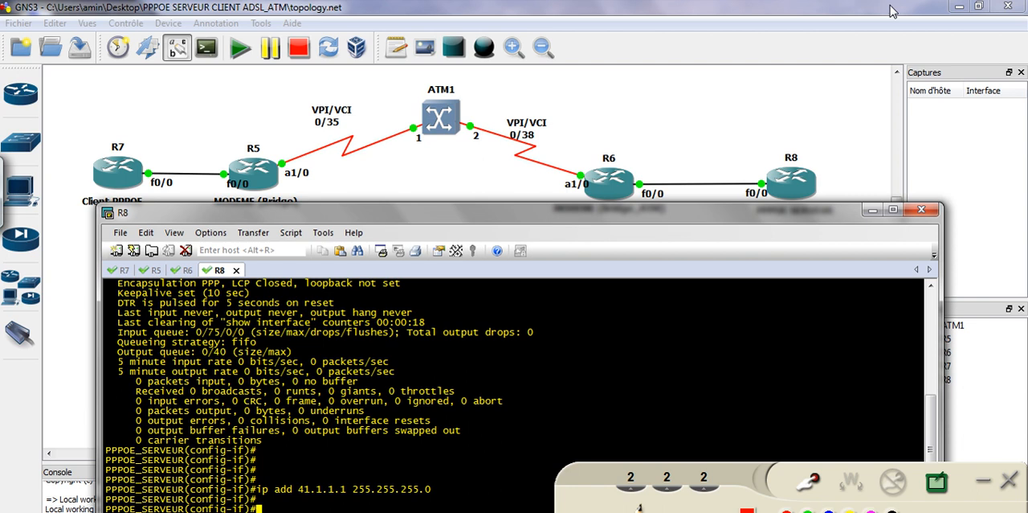
Exit interface configuration on R8 and create the local PPP user account with its username and password
text(exi)
key(Tab)
key(Return)
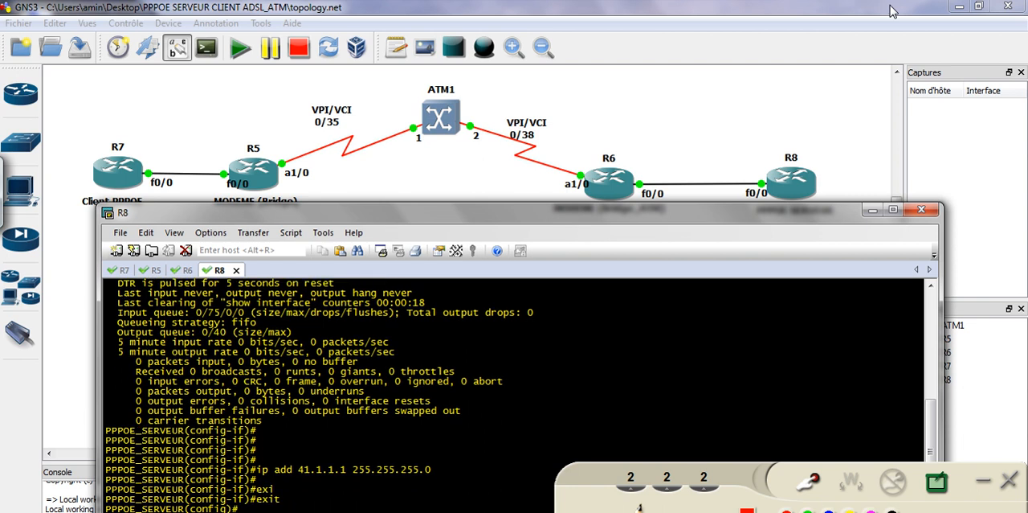
text(us)
key(Tab)
text(amine pas)
key(Tab)
text(cisco)
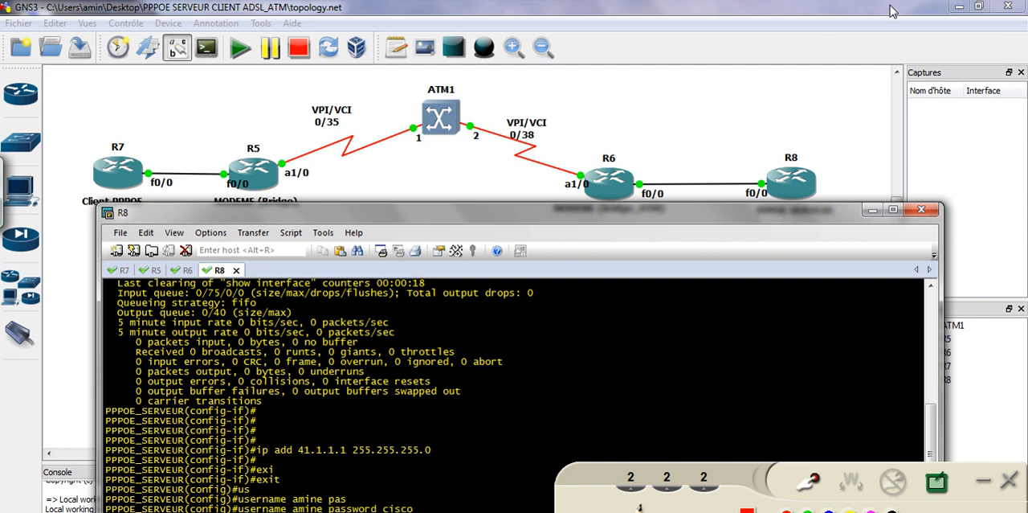
key(Return)
key(Return)
key(Return)
Enable AAA on R8 with aaa new-model
text(aaa)
key(Tab)
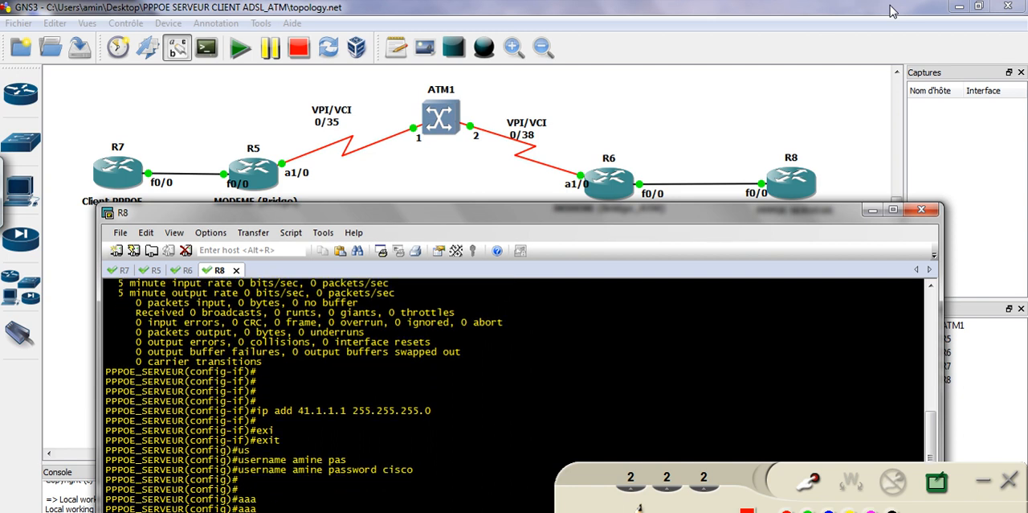
text(new-model)
key(Tab)
key(Return)
Set default PPP authentication to the local user database with aaa authentication ppp default local
text(aaa)
key(Tab)
text(authe)
key(Tab)
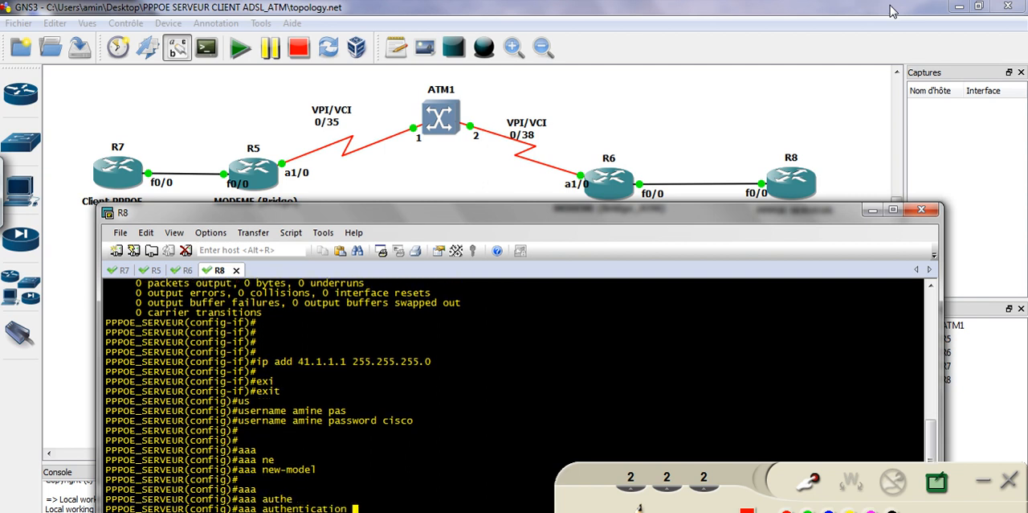
text(pp)
key(Tab)
text(lo)
text(de)
key(Tab)
text(loca)
key(Tab)
key(Return)
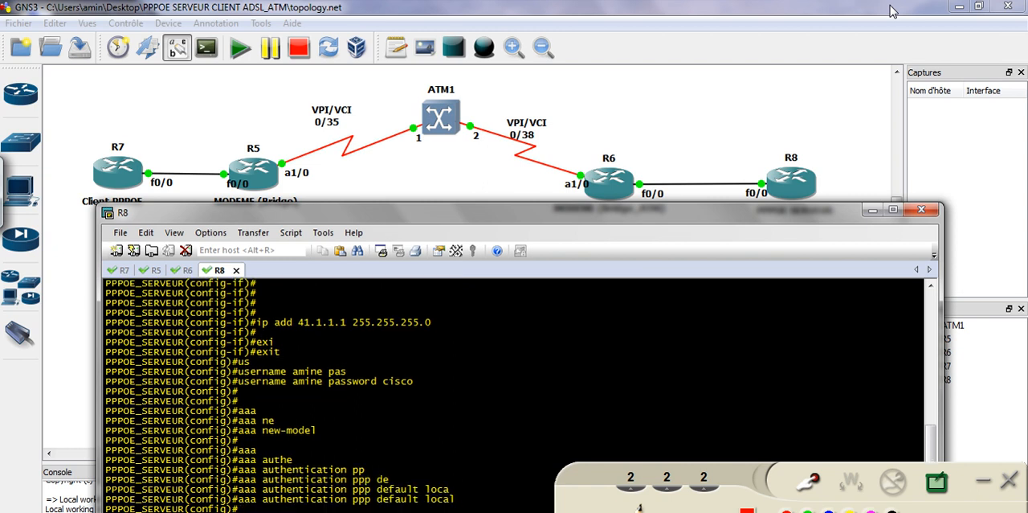
Mark up the username, password and AAA commands with freehand underlines and circles, and clear the markings
click(811, 477)
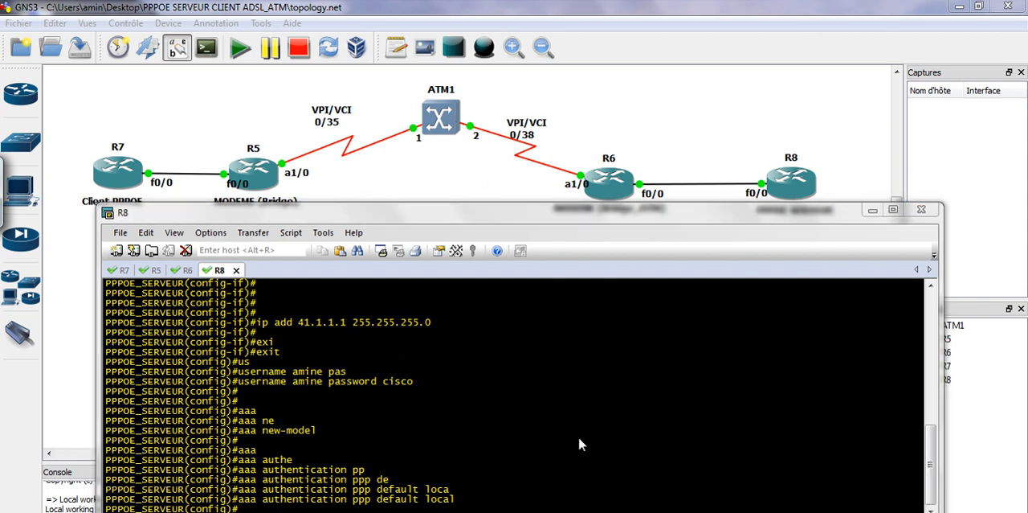
drag(232, 441, 259, 434)
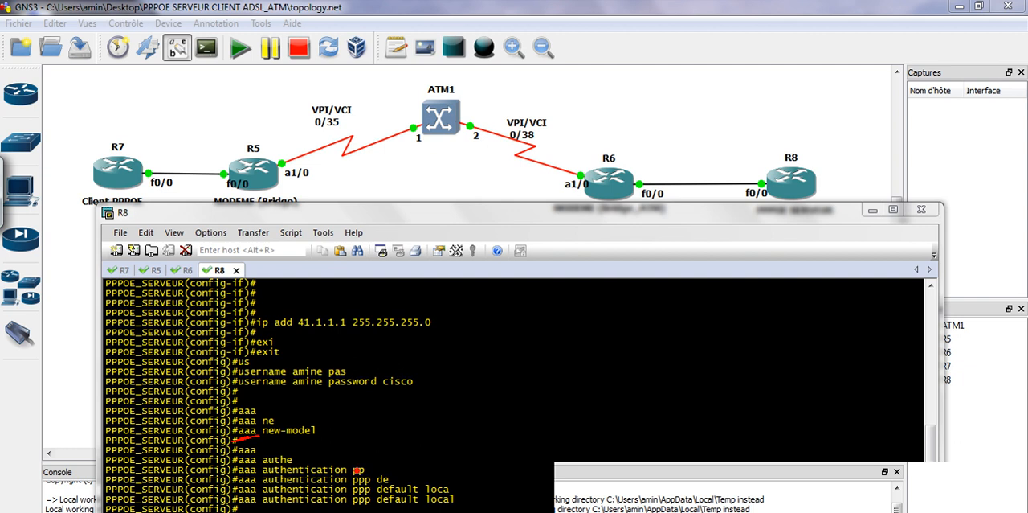
drag(240, 508, 282, 507)
mouse_move(371, 504)
mouse_down()
mouse_move(354, 499)
mouse_move(359, 508)
mouse_up()
drag(434, 508, 451, 506)
drag(286, 394, 315, 394)
drag(402, 392, 385, 394)
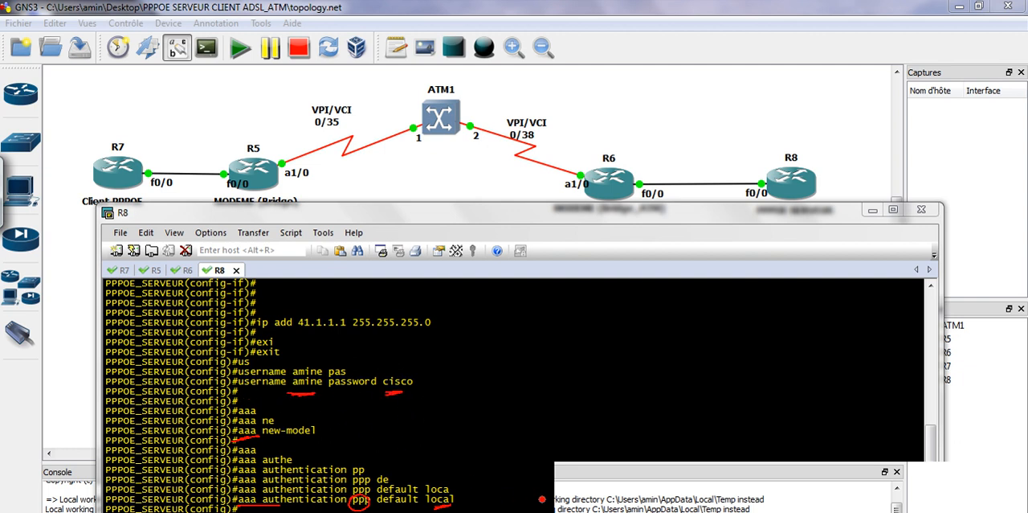
mouse_move(437, 495)
mouse_down()
mouse_move(474, 498)
mouse_move(507, 484)
mouse_up()
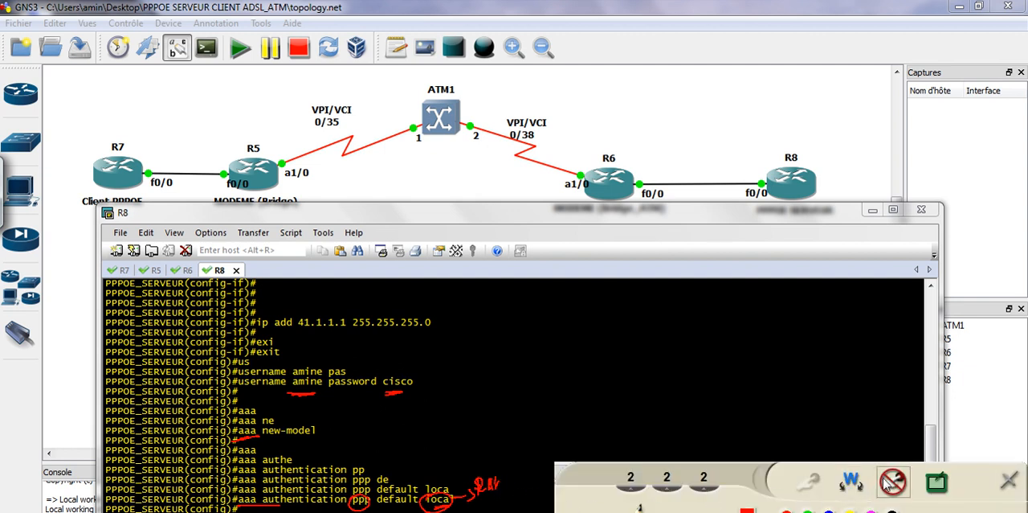
click(893, 480)
Re-enter the configuration of interface virtual-template 1 on R8
click(462, 489)
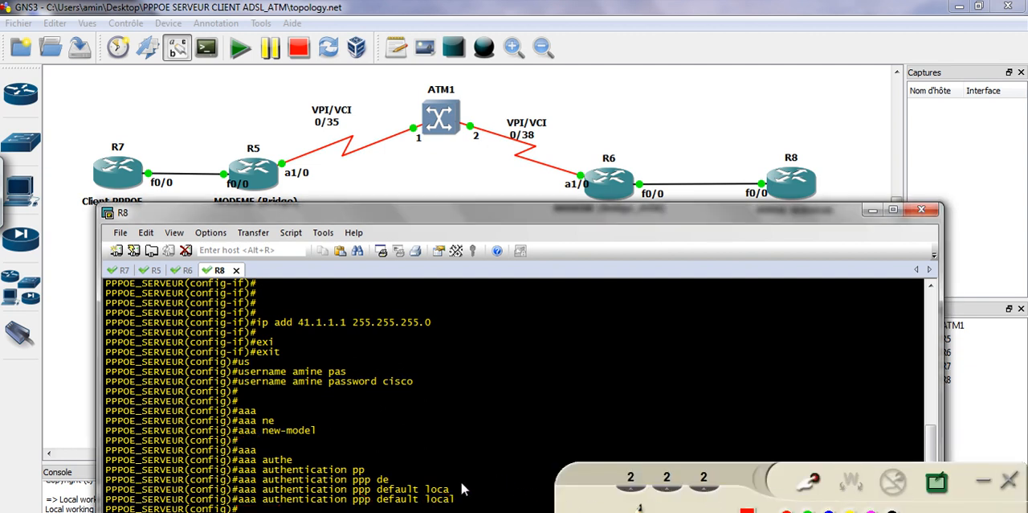
text(int virt)
key(Tab)
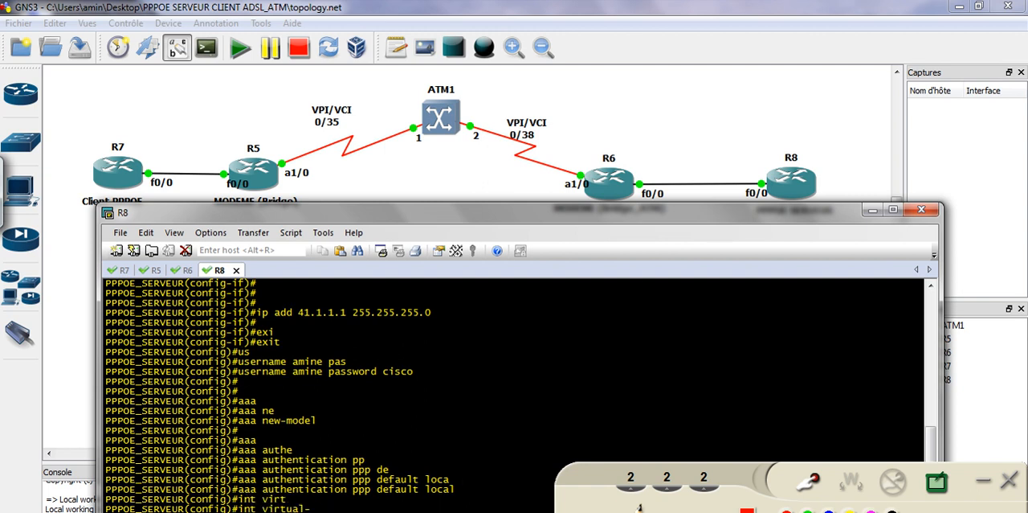
text(te)
key(Tab)
text(1)
key(Return)
Require CHAP with the default method list on virtual-template 1 using ppp authentication chap default
text(pp)
key(Tab)
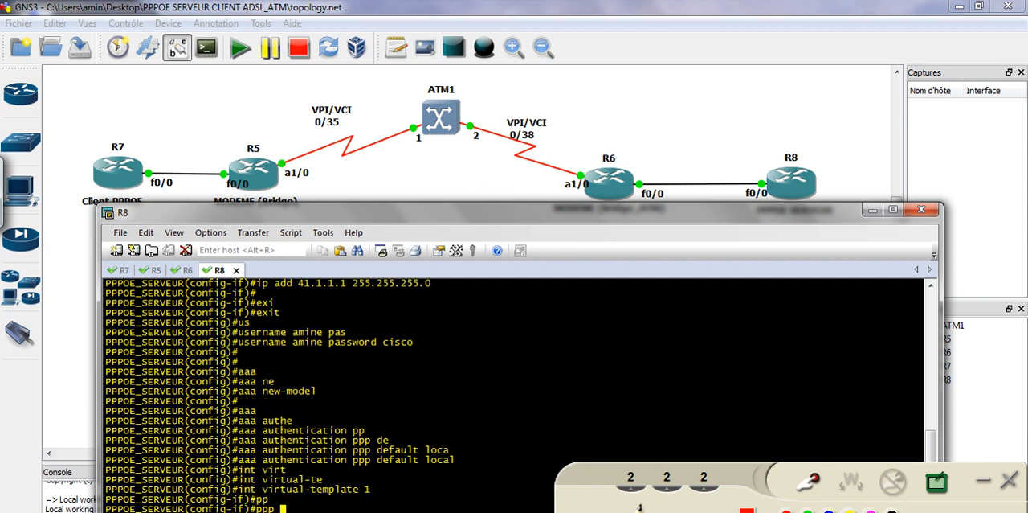
text(ayuth)
key(Tab)
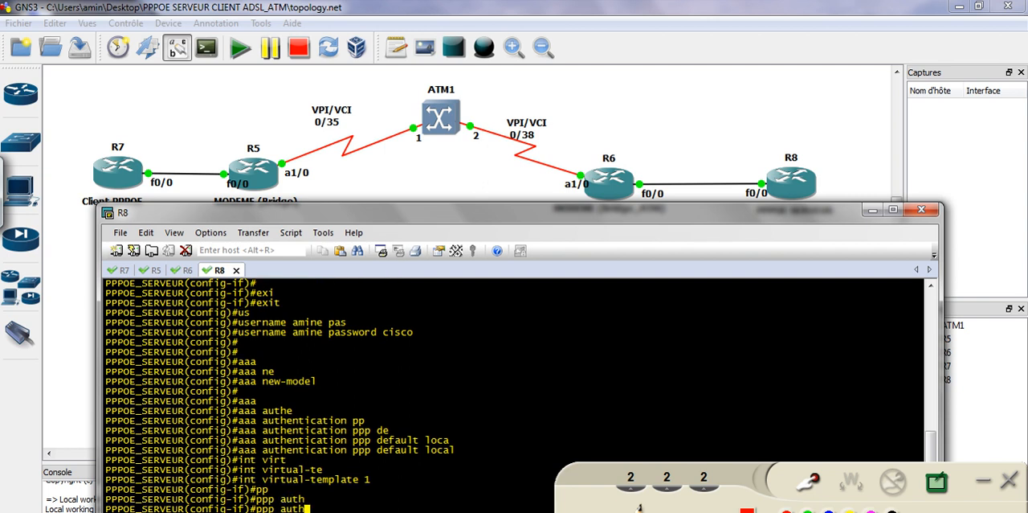
text(e)
key(Tab)
text(ch)
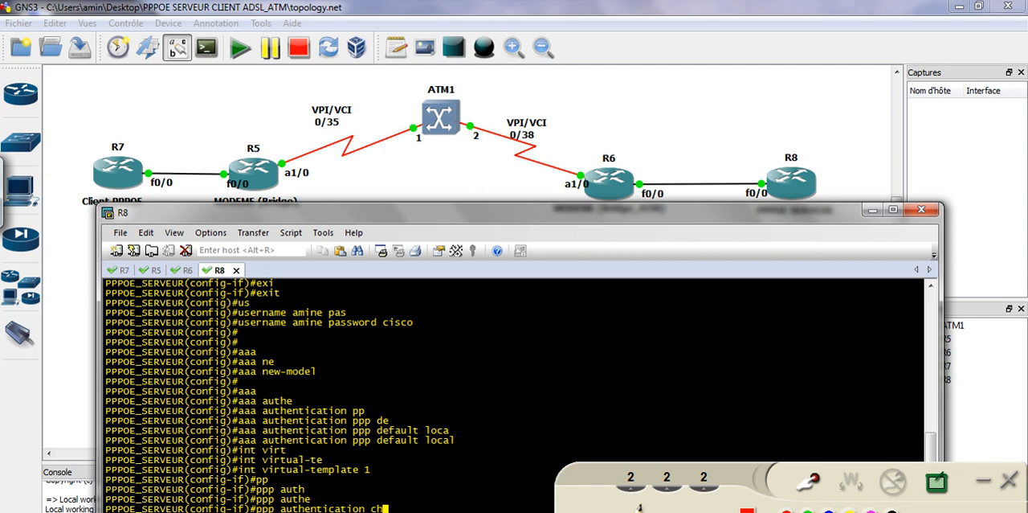
key(Tab)
text(d)
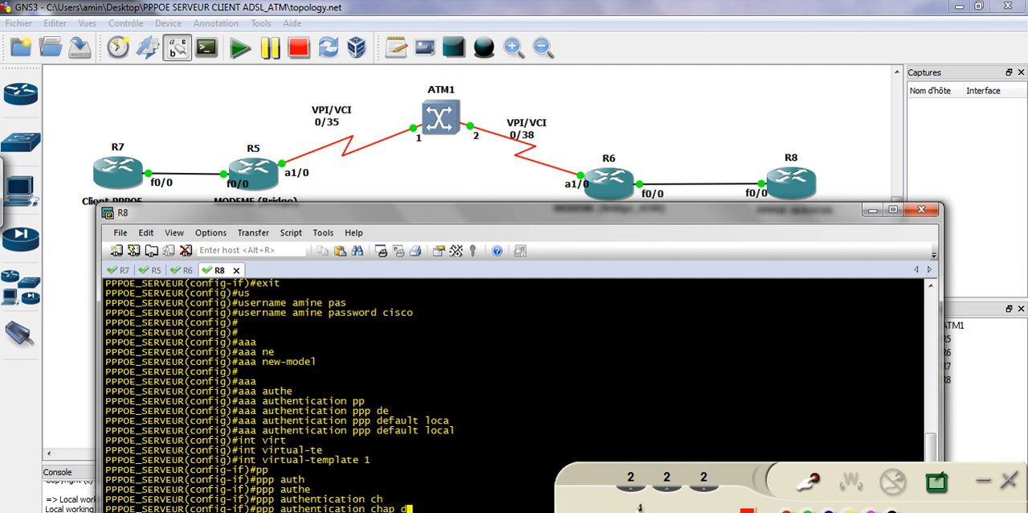
text(e)
key(Tab)
text(lo)
key(Tab)
key(BackSpace)
key(BackSpace)
text(?)
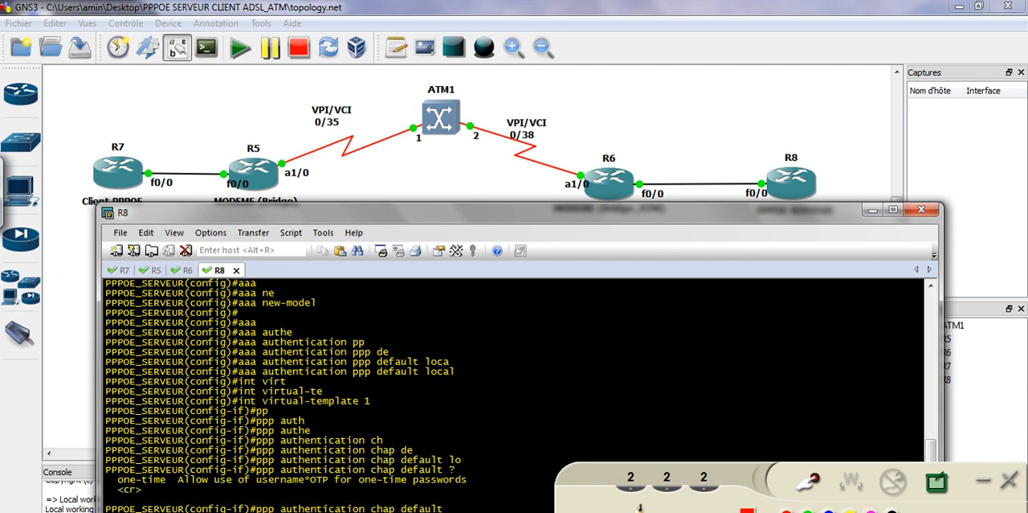
key(Return)
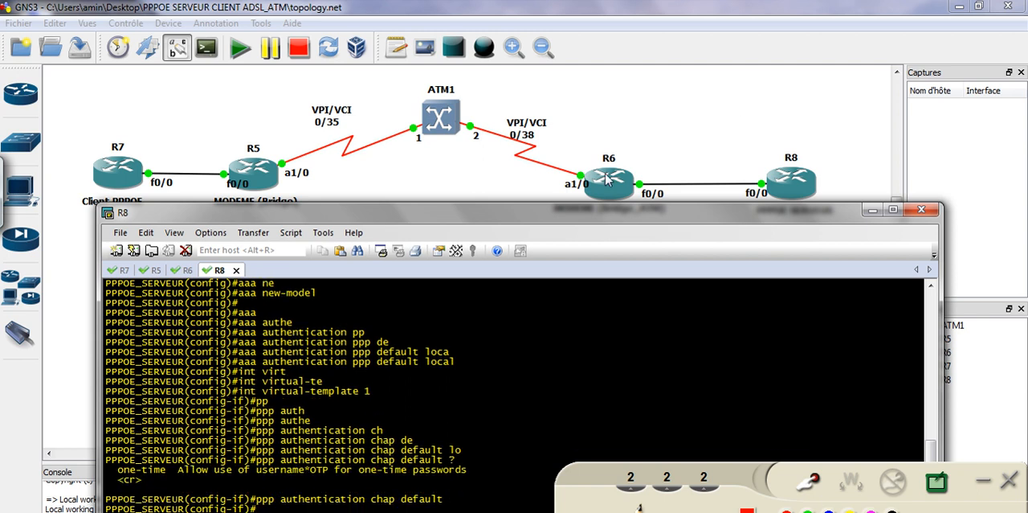
Draw an arrow linking the CHAP default list to the AAA command, circle local, and clear the markings
click(810, 482)
mouse_move(406, 495)
mouse_down()
mouse_move(459, 503)
mouse_move(455, 490)
mouse_move(491, 462)
mouse_move(487, 440)
mouse_move(434, 419)
mouse_move(401, 374)
mouse_up()
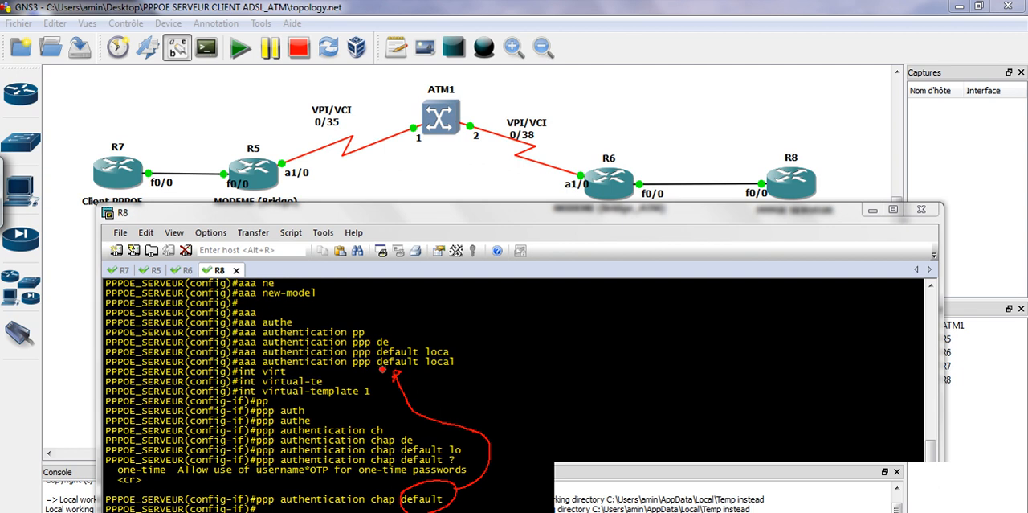
drag(422, 360, 421, 358)
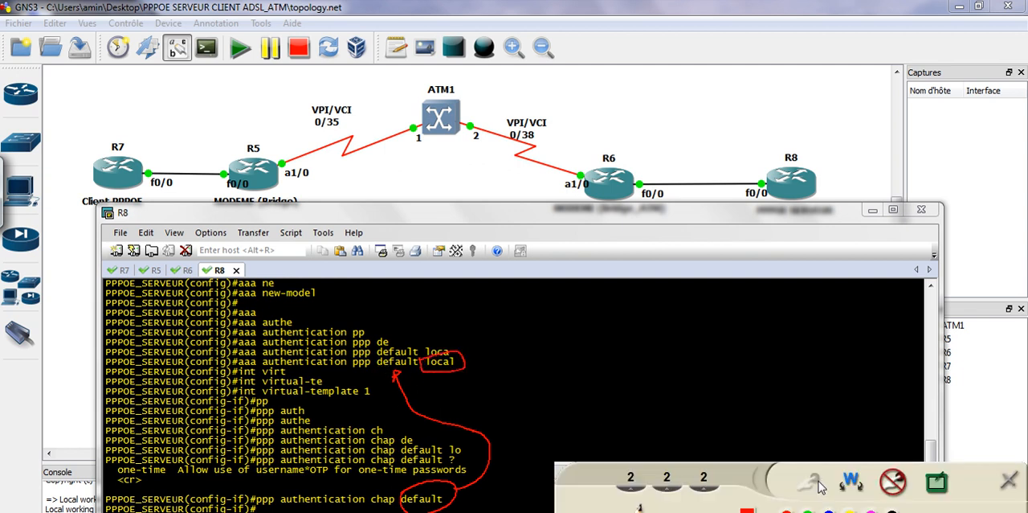
click(893, 484)
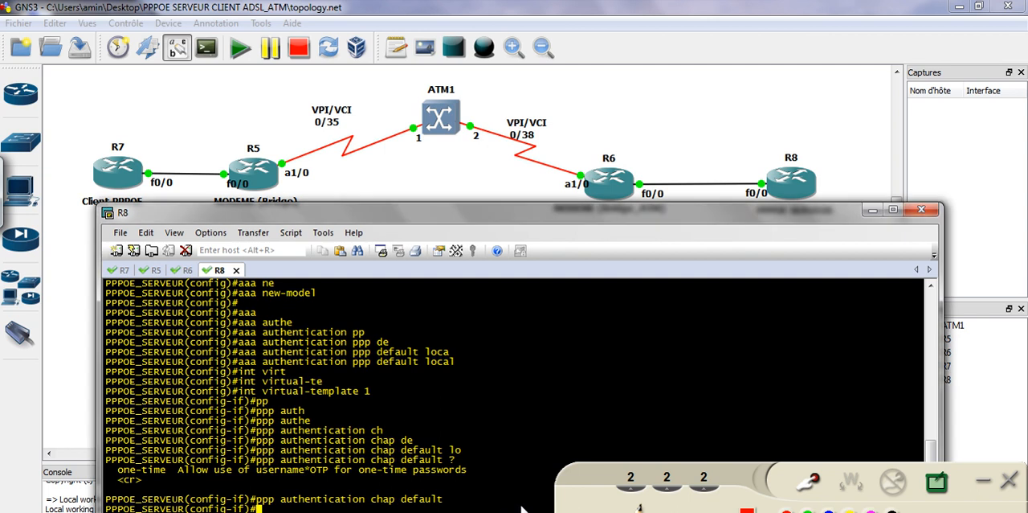
Exit the virtual-template 1 configuration on R8
key(Return)
key(Return)
key(Return)
key(Return)
key(Return)
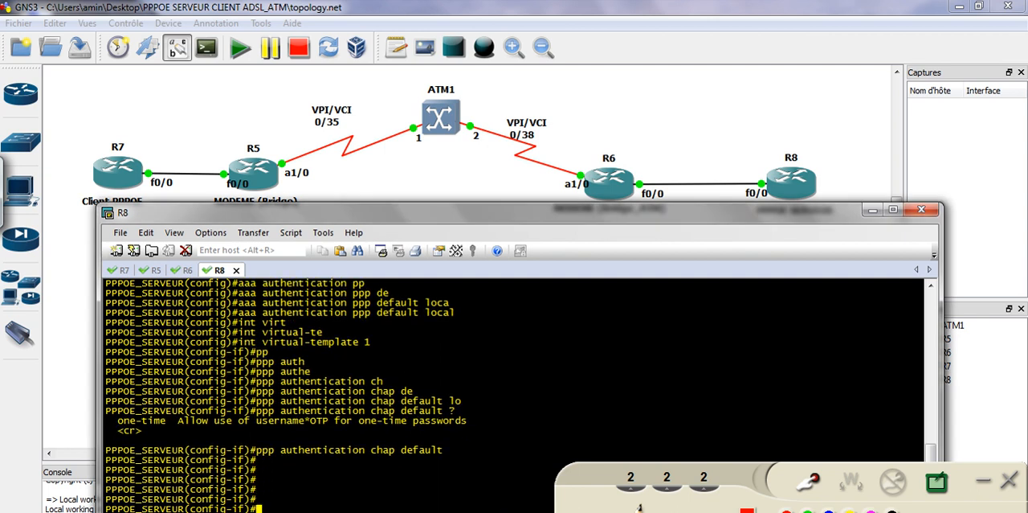
text(exi)
key(Tab)
key(Return)
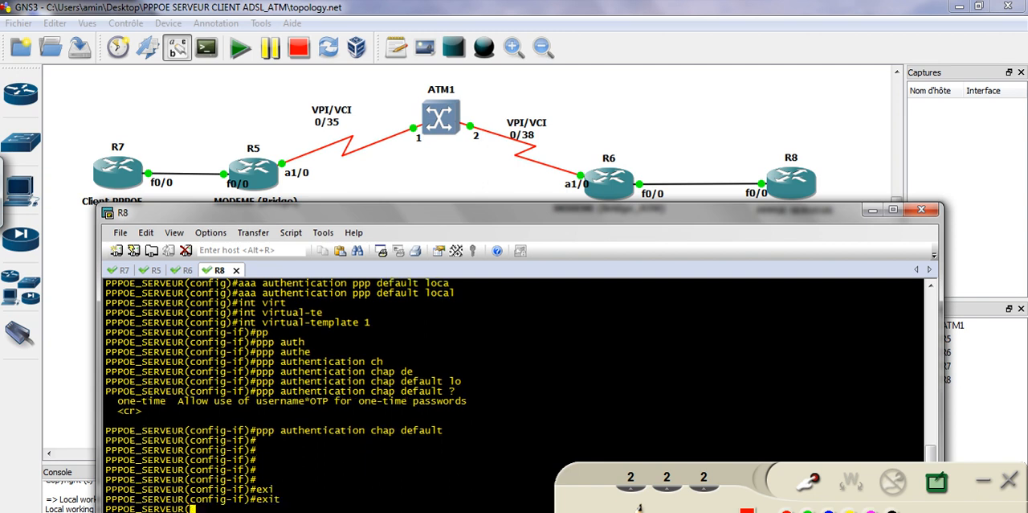
Create a PPPoE BBA group named CLIENT_ADSL on R8 using bba-group pppoe
text(bba)
key(Tab)
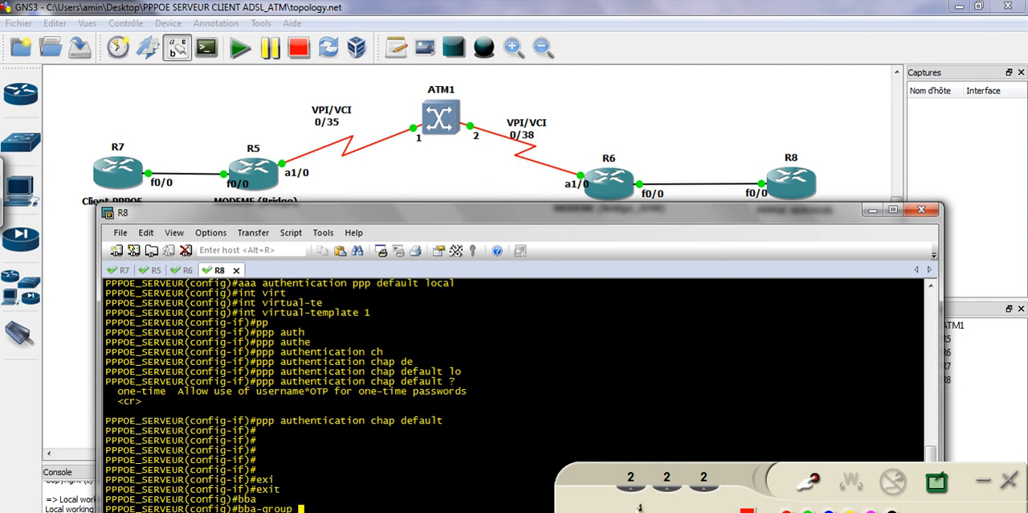
text(?)
text(pp)
key(Tab)
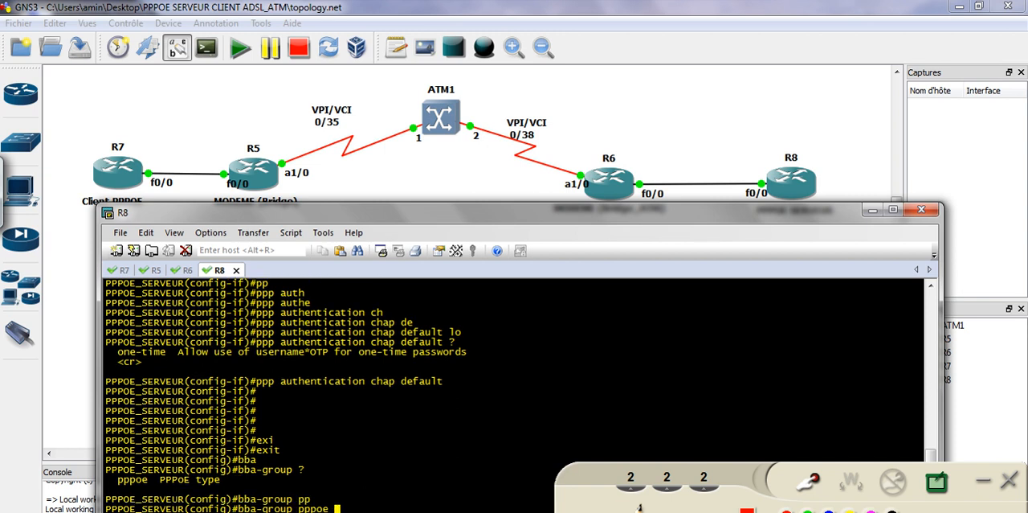
text(?)
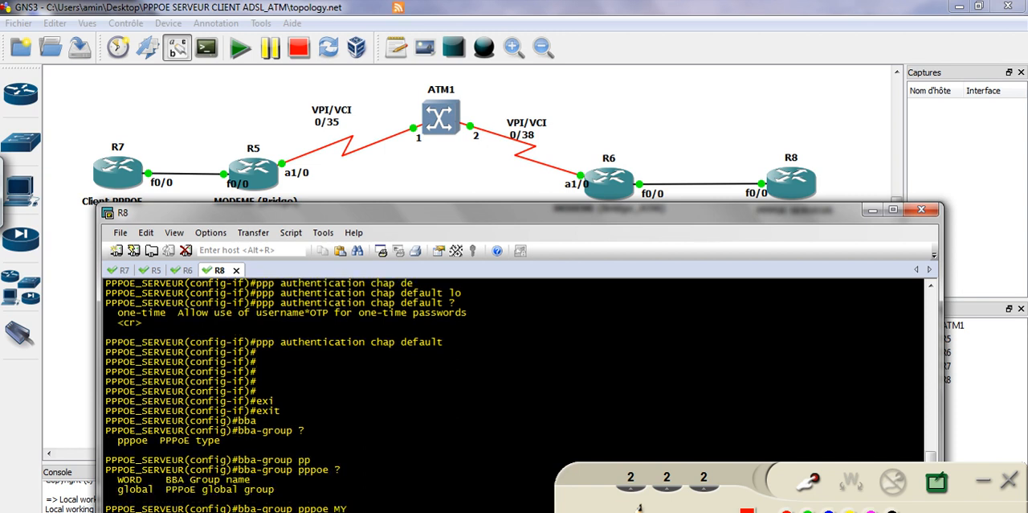
text(MY)
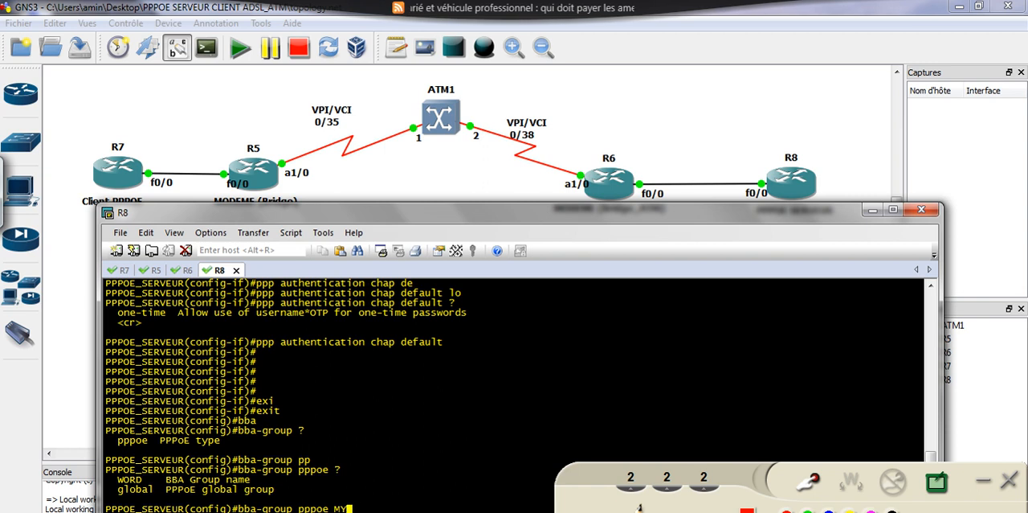
key(BackSpace)
key(BackSpace)
text(C)
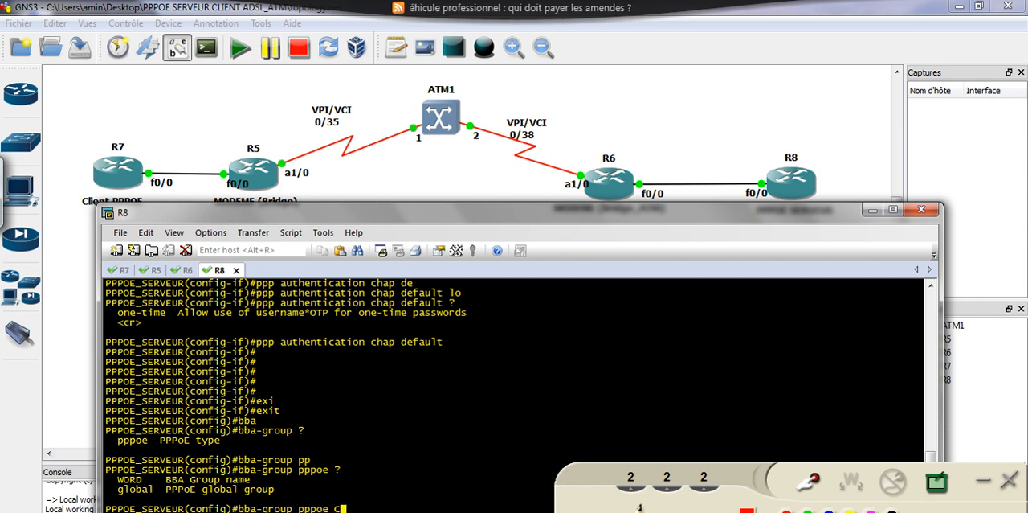
text(LIENT)
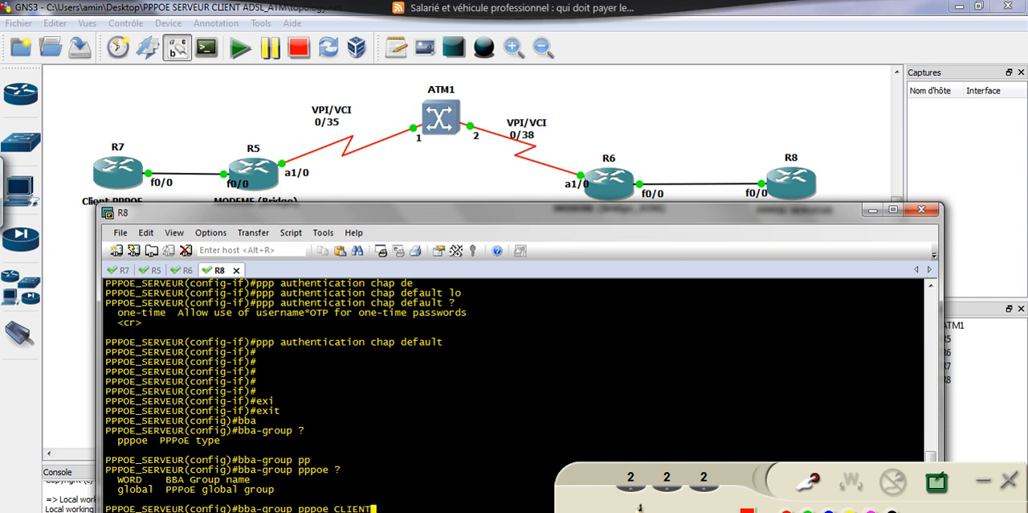
text(_ADSL)
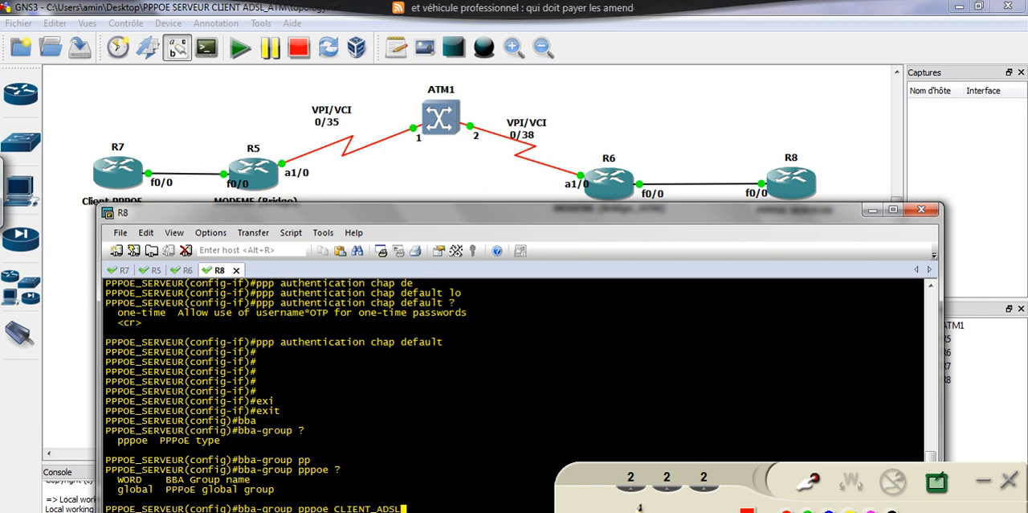
key(Return)
Associate virtual-template 1 with the CLIENT_ADSL BBA group, list the remaining group commands, and exit the group configuration
text(vi)
key(Tab)
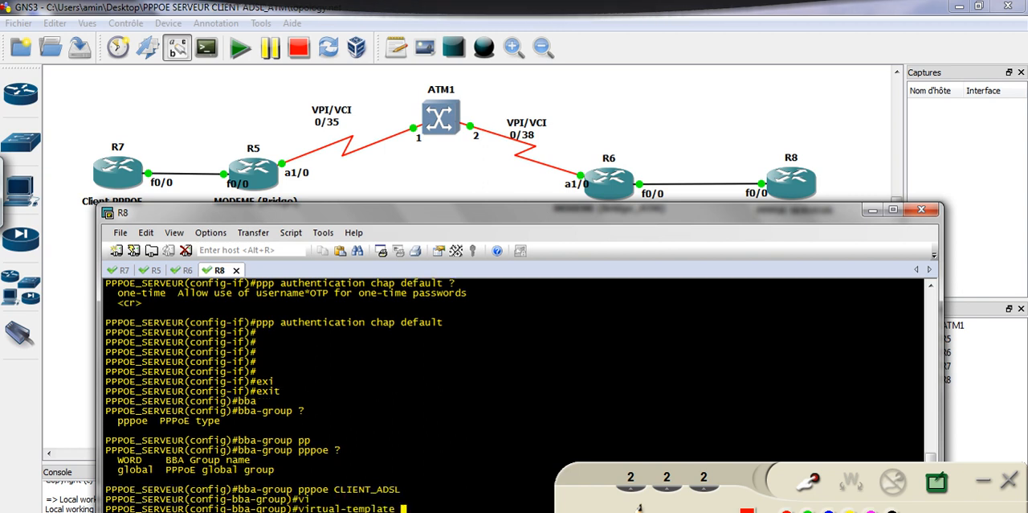
text(1?)
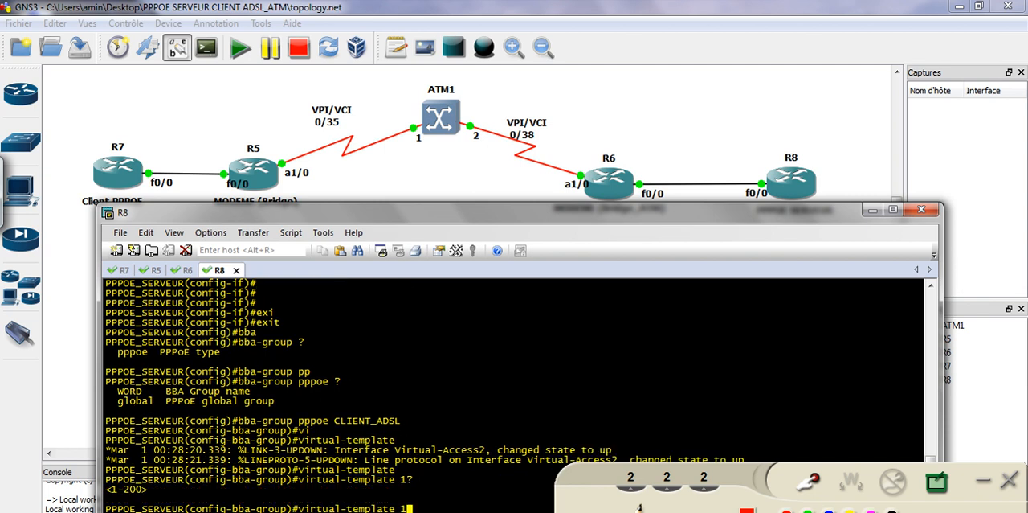
key(Return)
text(?)
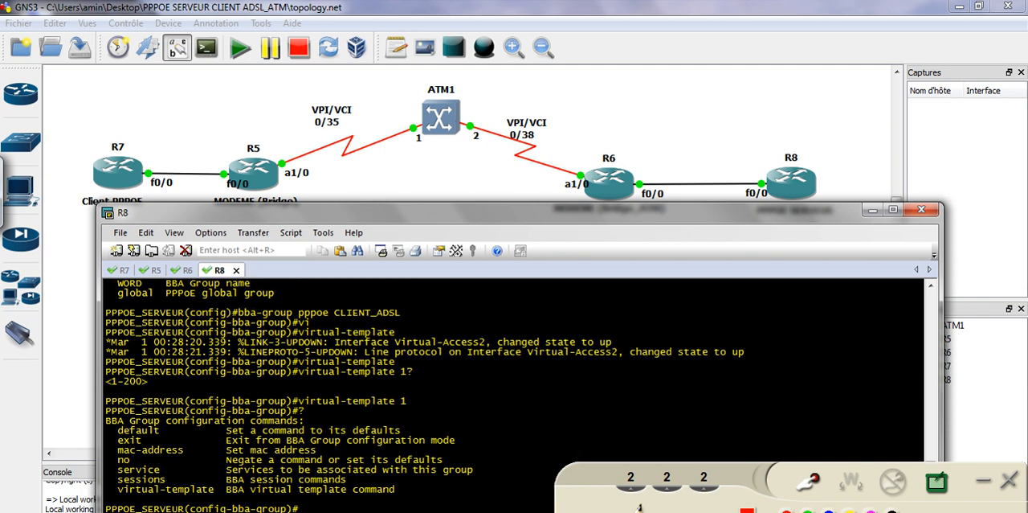
text(exi)
key(Tab)
key(Return)
Enter interface f0/0 on R8 and bring it up with no shutdown
text(int f0)
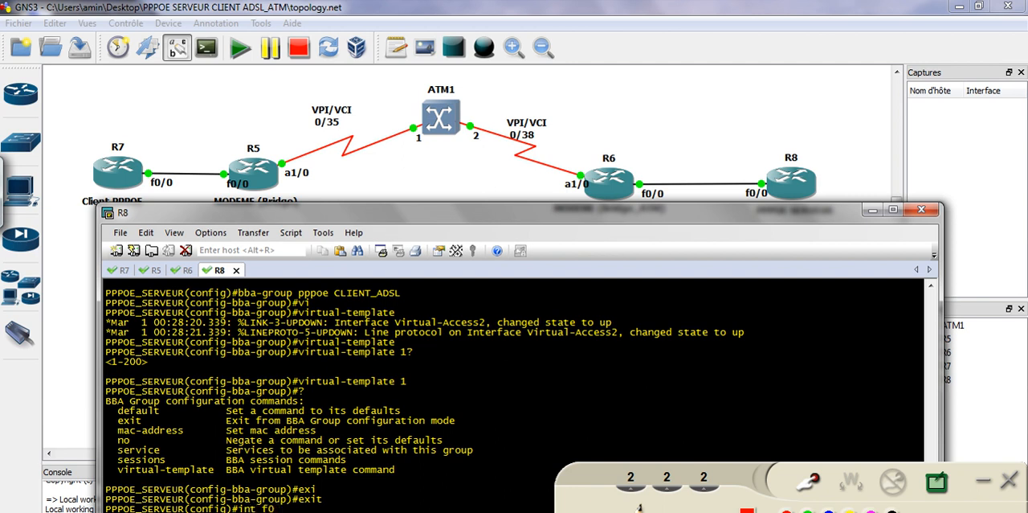
text(/0)
key(Return)
text(no sh)
key(Tab)
key(Return)
key(Return)
key(Return)
key(Return)
key(Return)
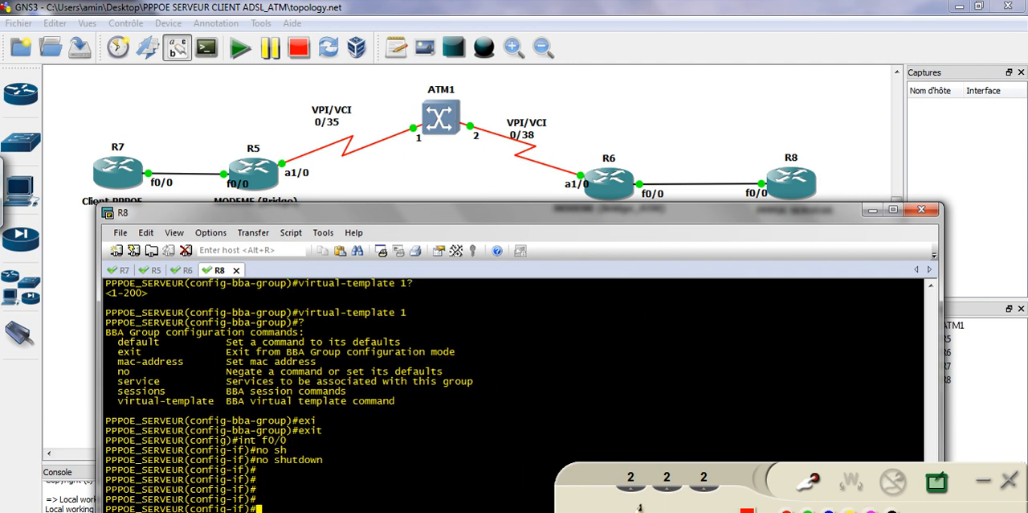
Start a pppoe enable command on R8's f0/0 and list the options it accepts
text(pppp)
key(Tab)
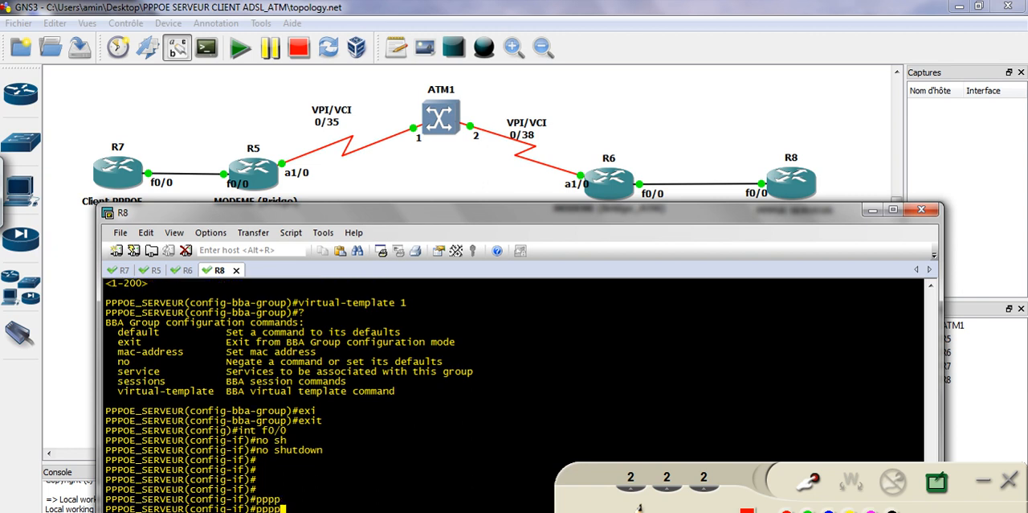
key(Tab)
key(BackSpace)
key(Tab)
text(oe)
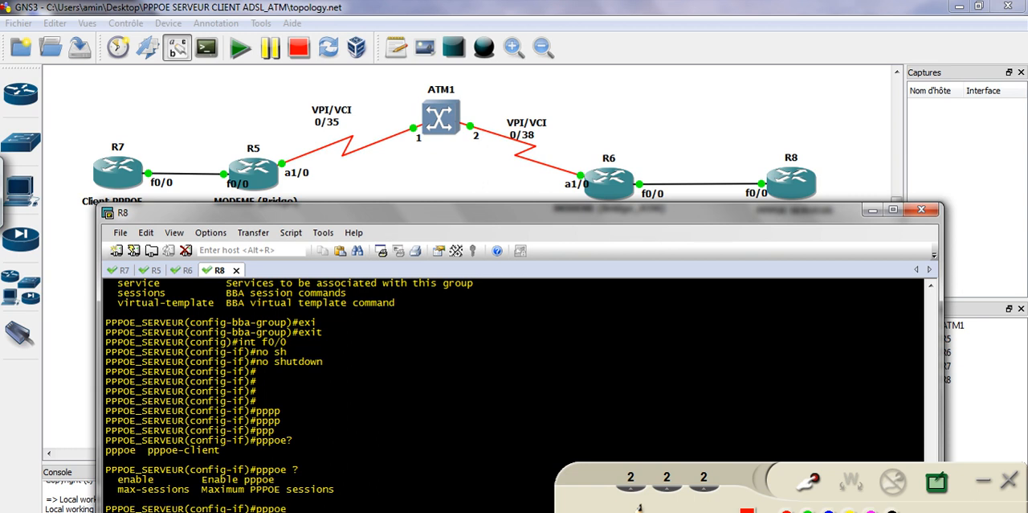
text(? ?e)
key(Tab)
text(?)
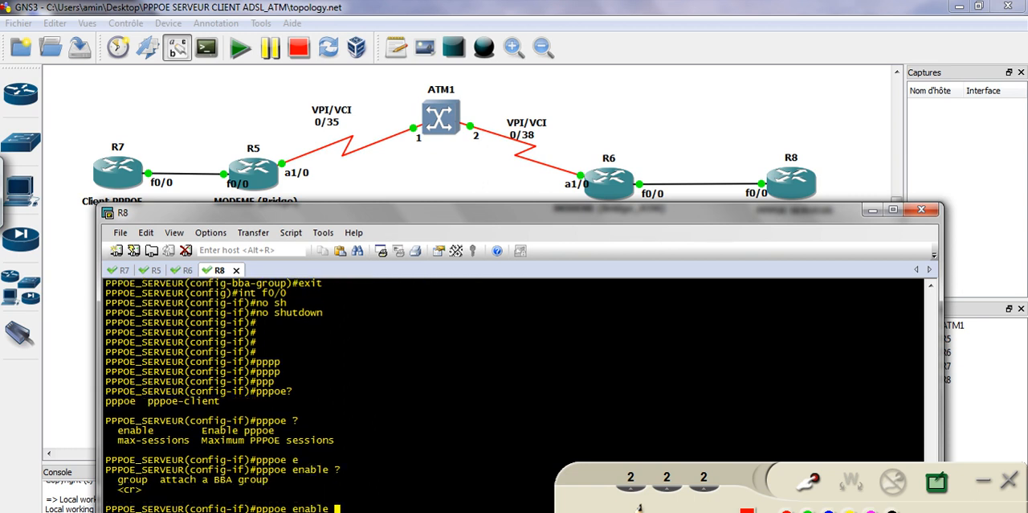
text(g)
Attach the BBA group to f0/0 with pppoe enable group CLIENT_ADSL, copying the group name from the earlier bba-group command
key(Tab)
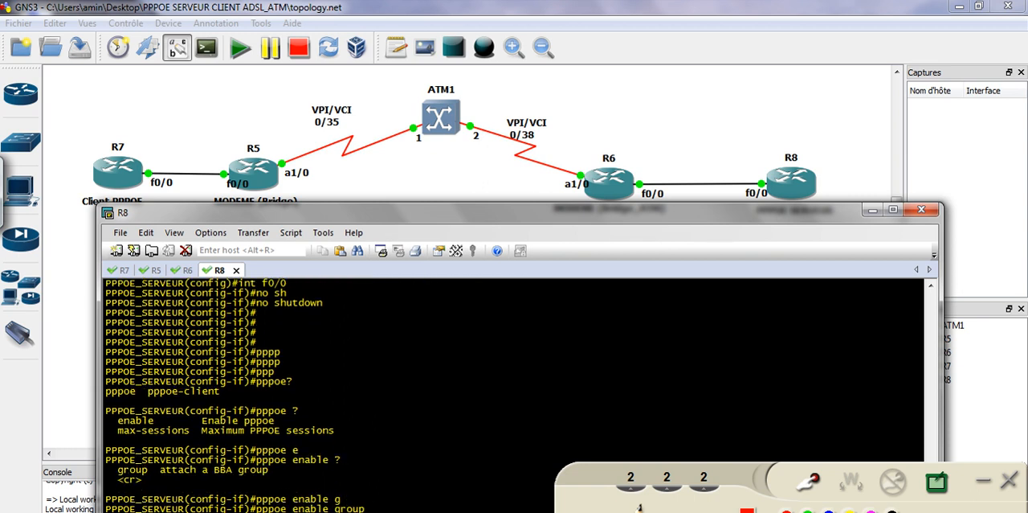
scroll(293, 414, up, 3)
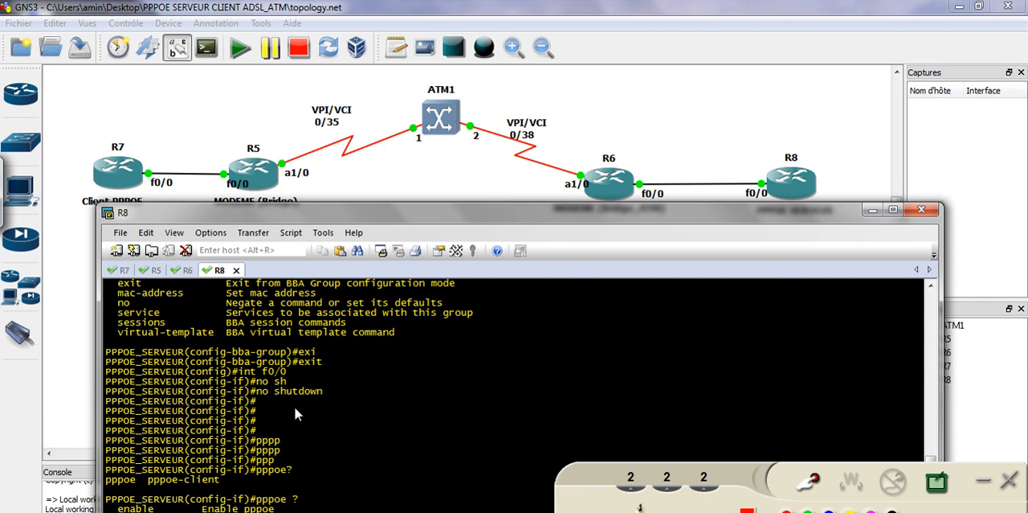
scroll(294, 421, up, 3)
scroll(347, 357, up, 3)
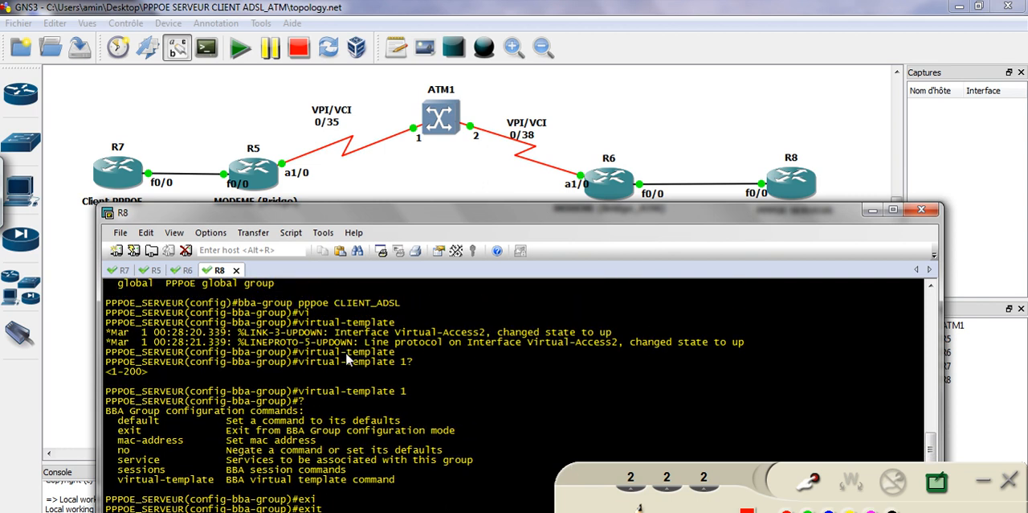
drag(335, 333, 414, 335)
right_click(391, 340)
click(424, 380)
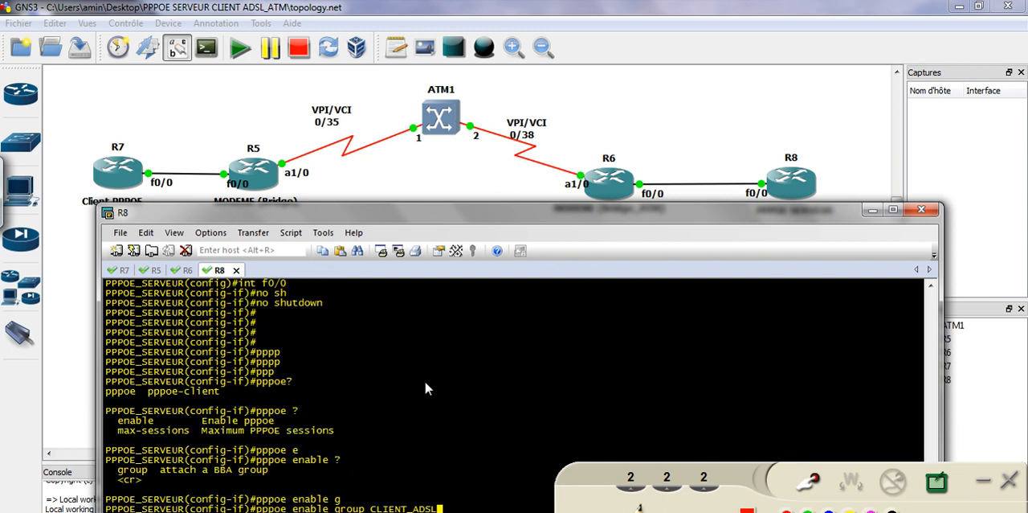
key(Return)
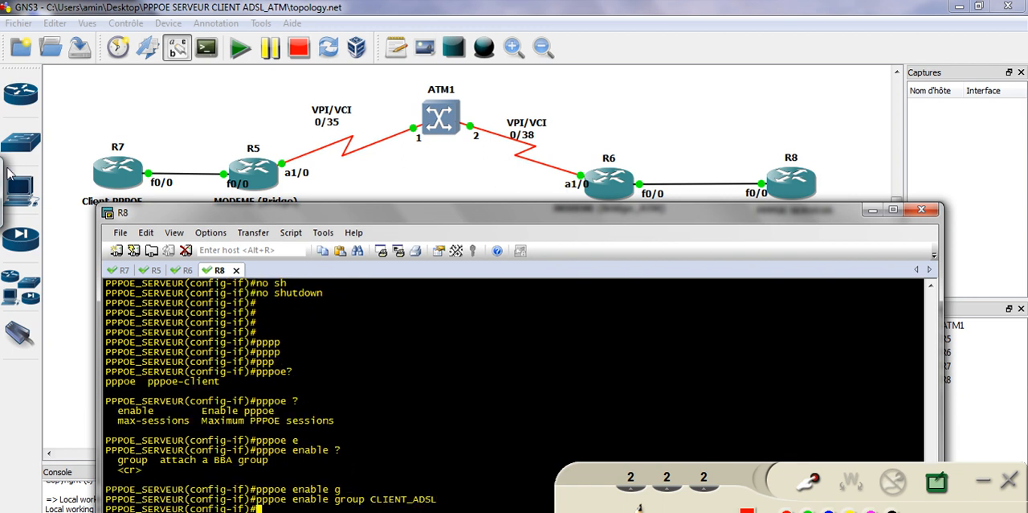
Handwrite bba, Client_ADSL and a circled virtual-template note in red over the R8 console, with an arrow beside them
click(809, 480)
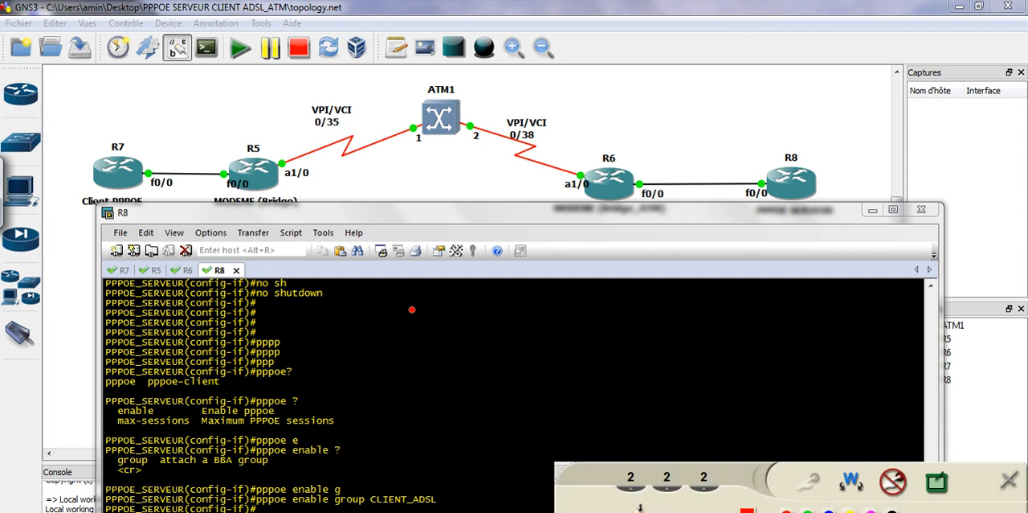
mouse_move(404, 306)
mouse_down()
mouse_move(414, 324)
mouse_move(448, 326)
mouse_up()
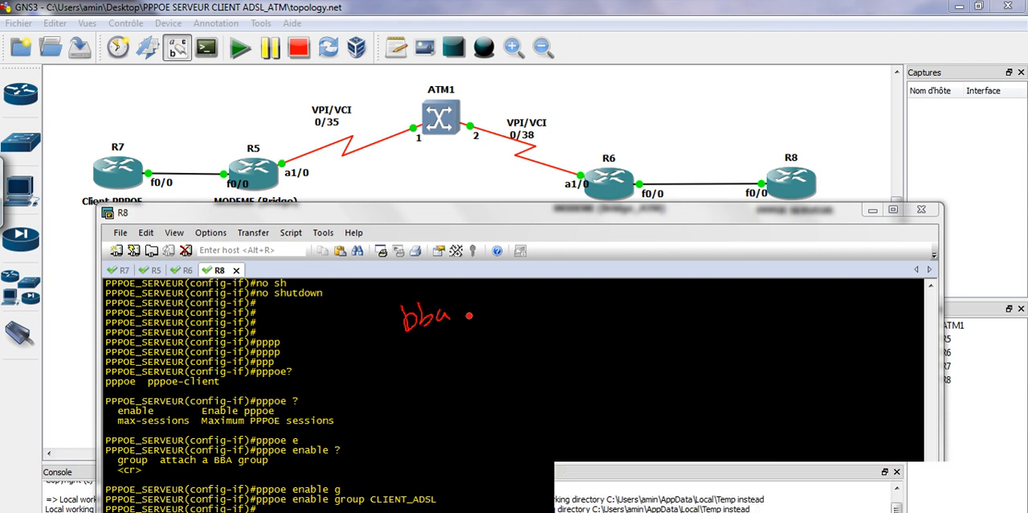
mouse_move(515, 299)
mouse_down()
mouse_move(544, 310)
mouse_move(619, 298)
mouse_move(656, 281)
mouse_move(647, 295)
mouse_up()
drag(672, 269, 688, 283)
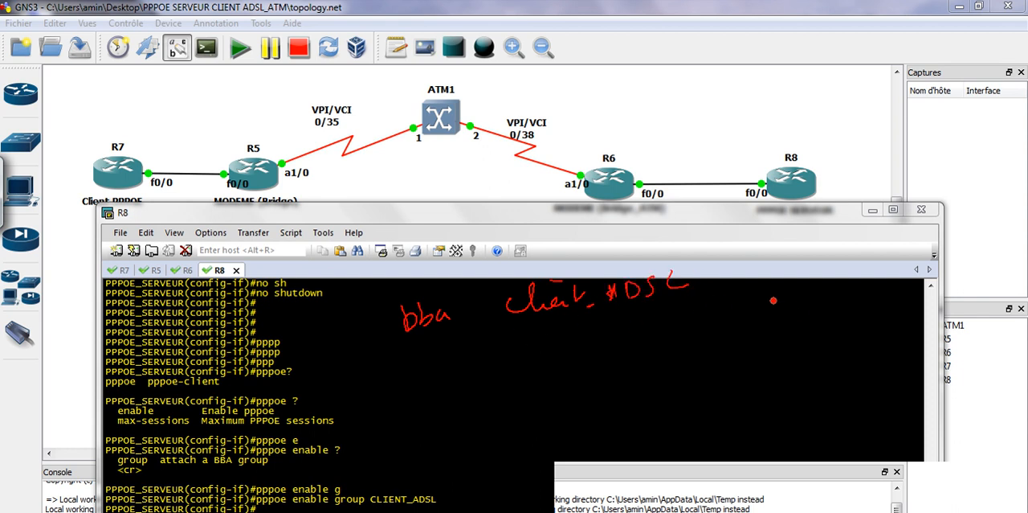
drag(773, 301, 681, 328)
drag(699, 318, 706, 337)
mouse_move(491, 351)
mouse_down()
mouse_move(535, 360)
mouse_move(574, 342)
mouse_move(546, 335)
mouse_move(619, 335)
mouse_up()
drag(604, 323, 622, 316)
mouse_move(509, 337)
mouse_down()
mouse_move(472, 354)
mouse_move(543, 341)
mouse_up()
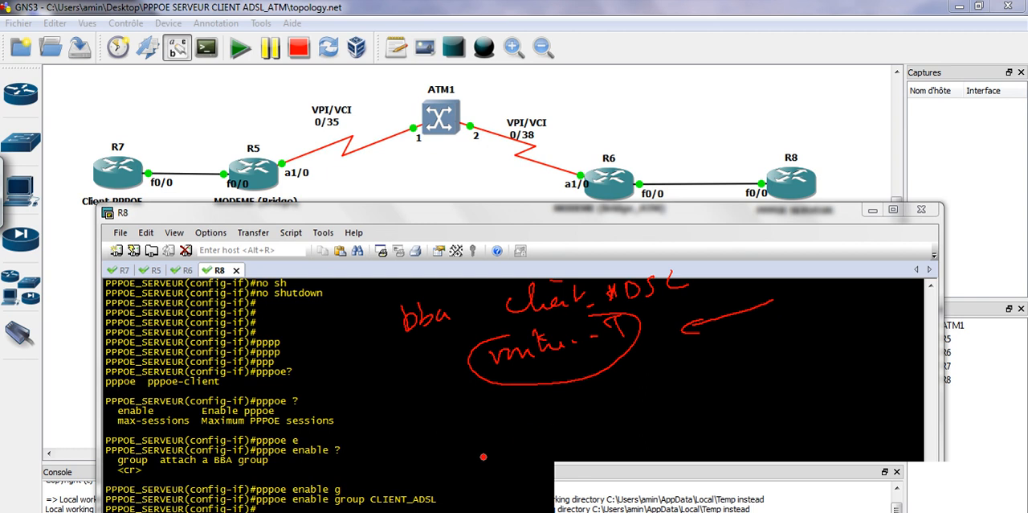
Handwrite int F0/0 below the BBA group notes and add an arrow pointing to it
drag(470, 423, 491, 434)
mouse_move(494, 417)
mouse_down()
mouse_move(496, 432)
mouse_move(463, 415)
mouse_up()
drag(520, 410, 523, 427)
mouse_move(518, 409)
mouse_down()
mouse_move(536, 406)
mouse_move(540, 418)
mouse_up()
mouse_move(549, 406)
mouse_down()
mouse_move(543, 422)
mouse_move(552, 420)
mouse_up()
drag(649, 411, 588, 437)
drag(602, 424, 596, 434)
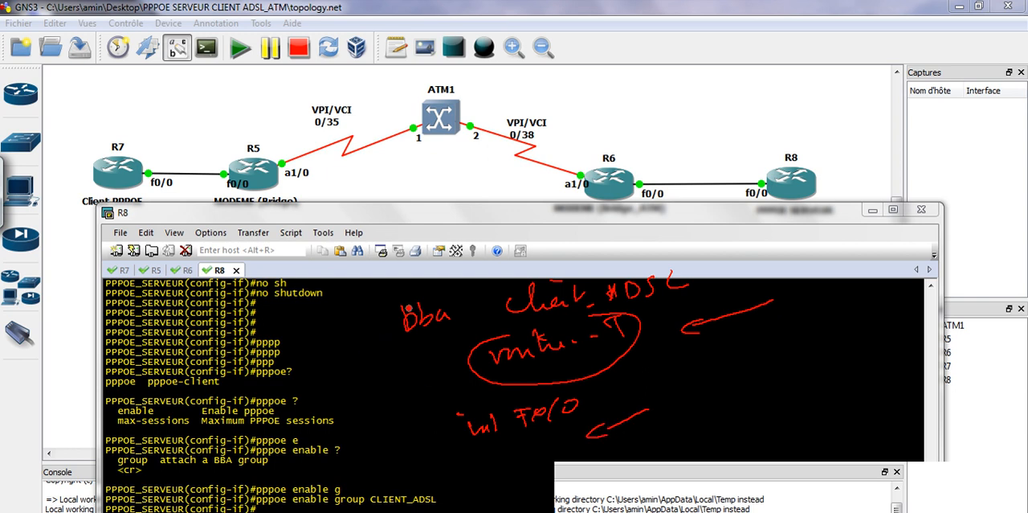
Circle Client_ADSL, link it by a curved arrow to int F0/0, add an incoming arrow to the interface, and clear all markings
mouse_move(536, 281)
mouse_down()
mouse_move(510, 320)
mouse_move(571, 268)
mouse_move(808, 331)
mouse_move(727, 417)
mouse_up()
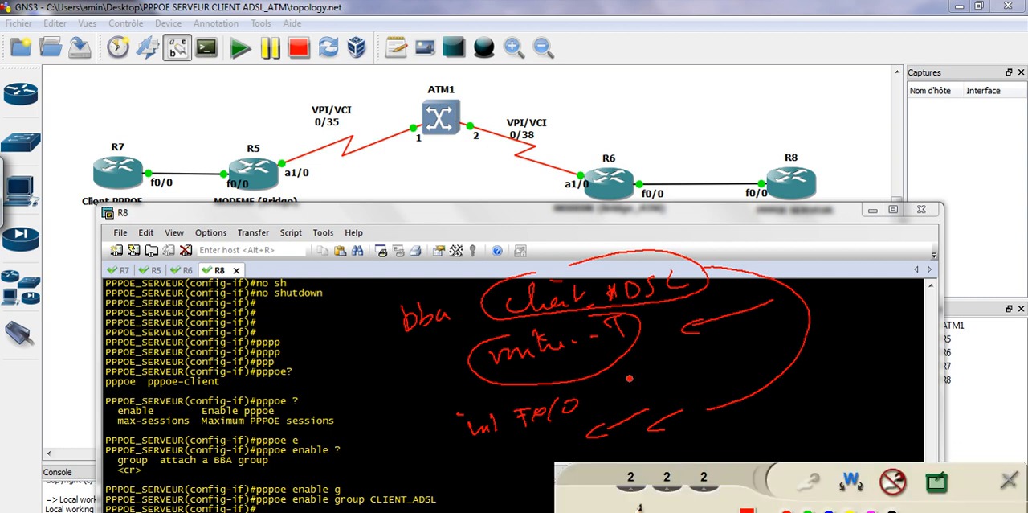
drag(434, 440, 460, 434)
drag(450, 431, 452, 443)
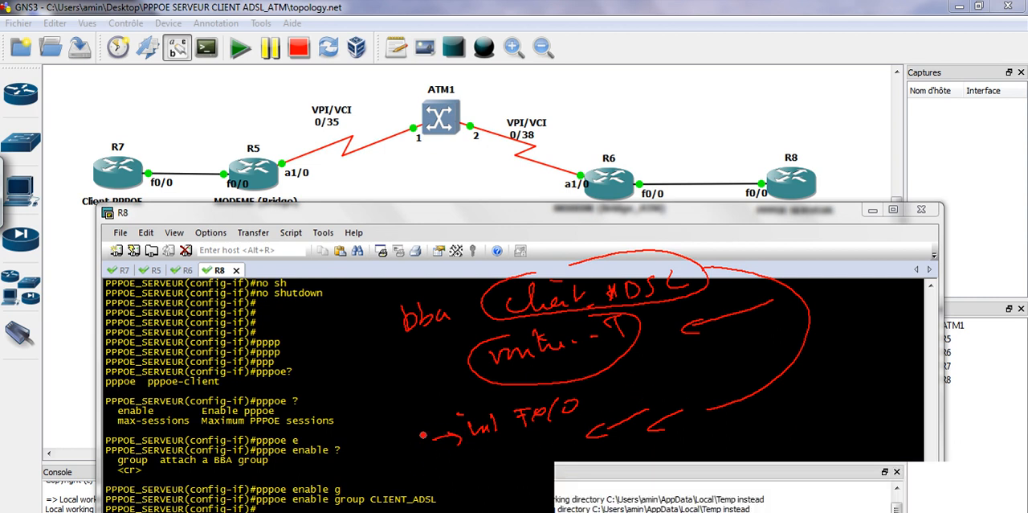
click(894, 480)
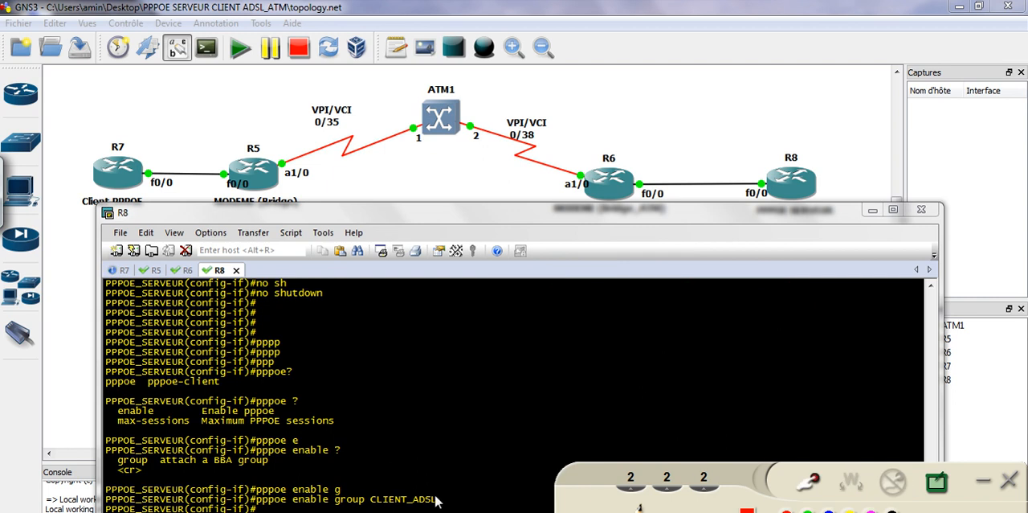
click(482, 492)
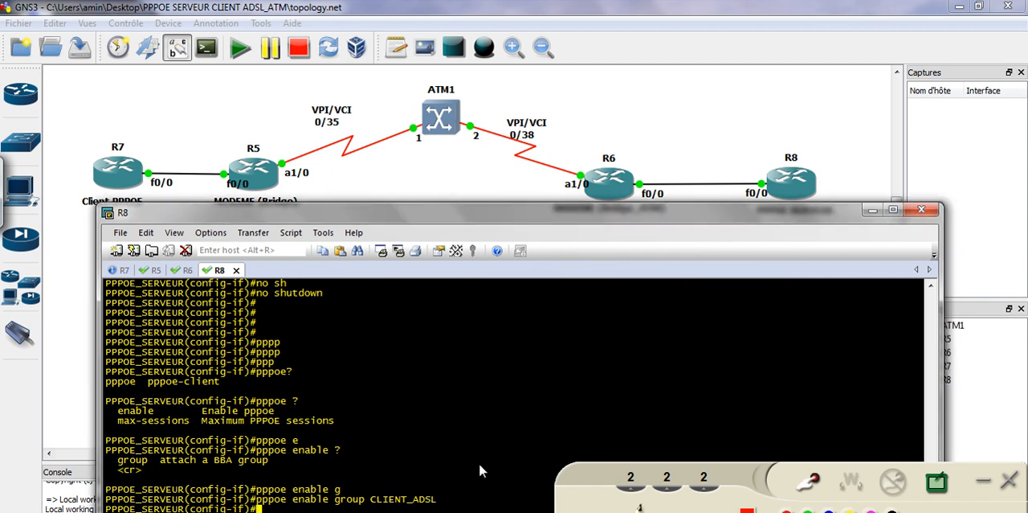
key(Return)
key(Return)
key(Return)
key(Return)
key(Return)
key(Return)
key(Return)
key(Return)
key(Return)
key(Return)
key(Return)
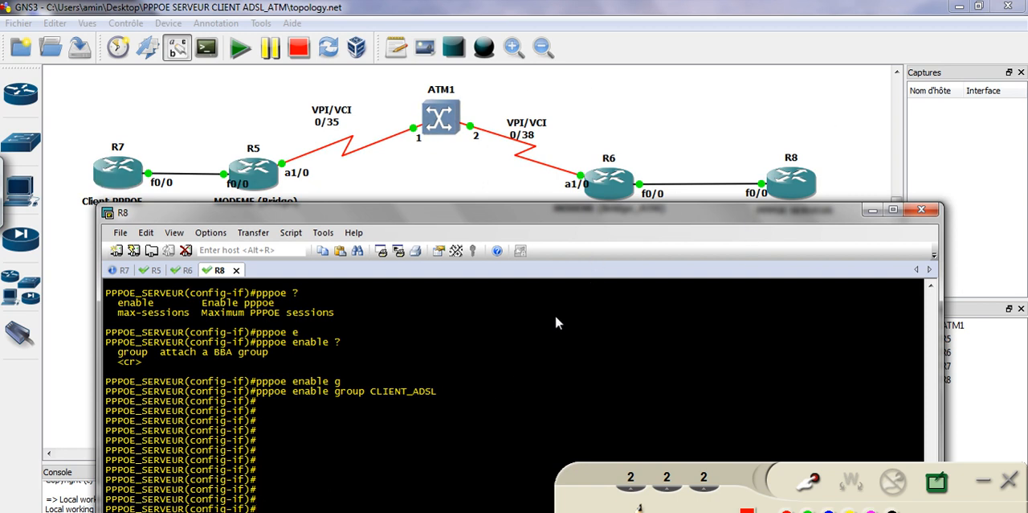
Return R8 to global configuration and start an ip local pool command, checking the inline help for its keywords
text(exi)
key(Tab)
key(Return)
text(ip lo)
key(Tab)
text(?po)
key(Tab)
text(?)
text(o)
key(Tab)
text(?POO)
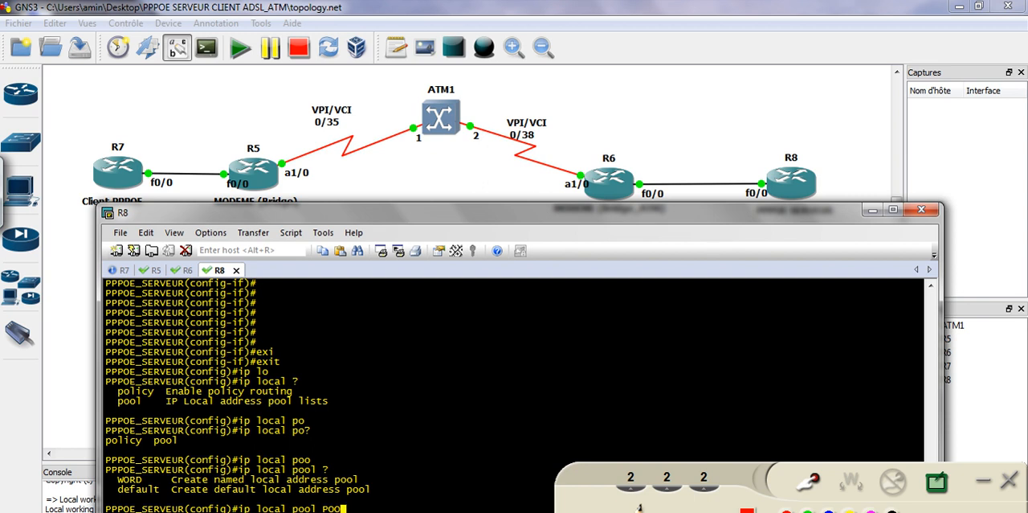
text(LL_ADSL ?41.1.1.2)
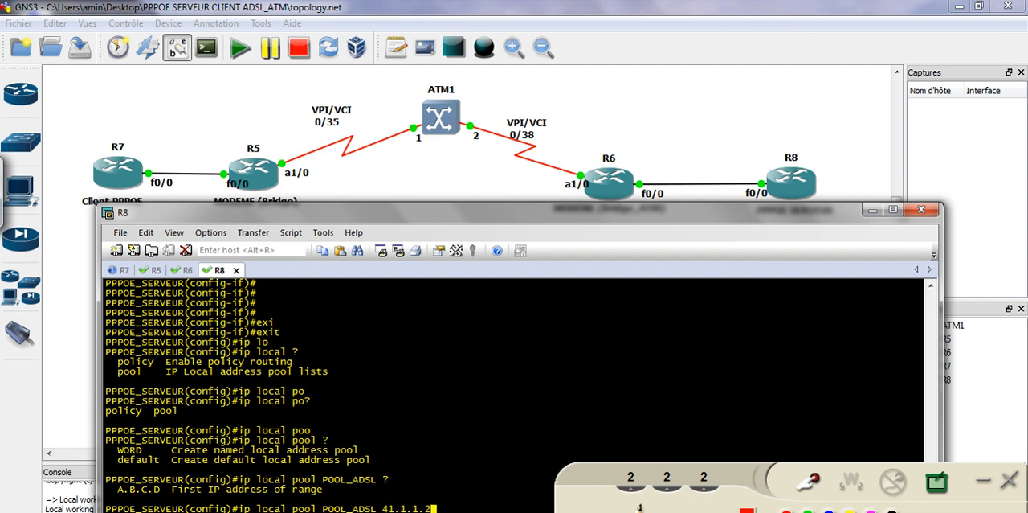
Create the local address pool POOL_ADSL with the range 41.1.1.100 to 41.1.1.254
key(BackSpace)
text(100 41.1.1.254 ?)
key(Return)
key(Return)
key(Return)
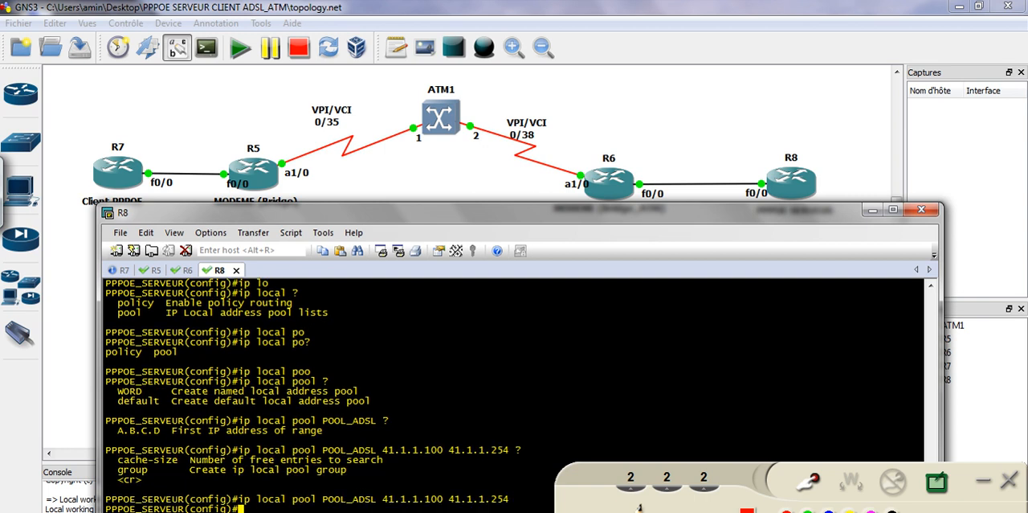
Enter interface virtual-template 1 and build the peer default ip address command, consulting the help after each keyword
text(int vir)
key(Tab)
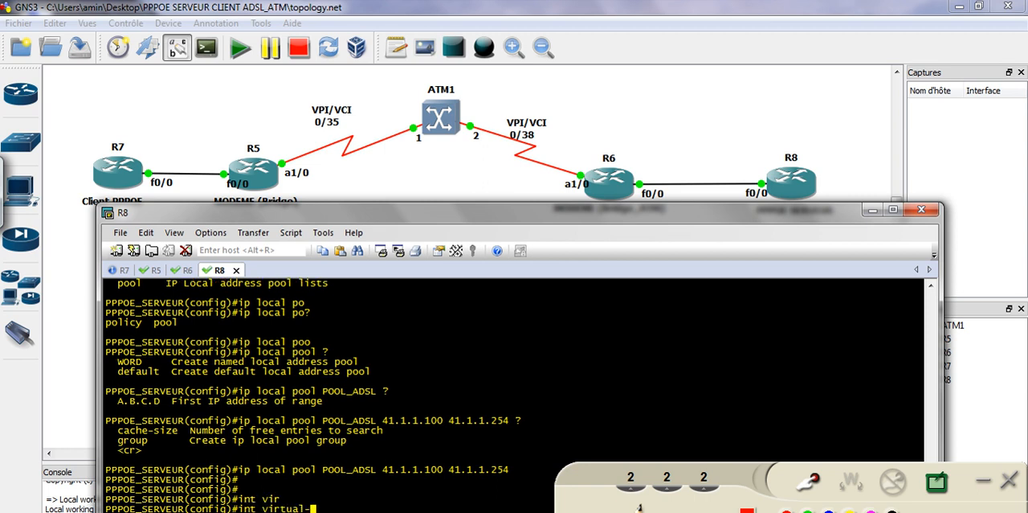
text(te)
key(Tab)
text(1)
key(Return)
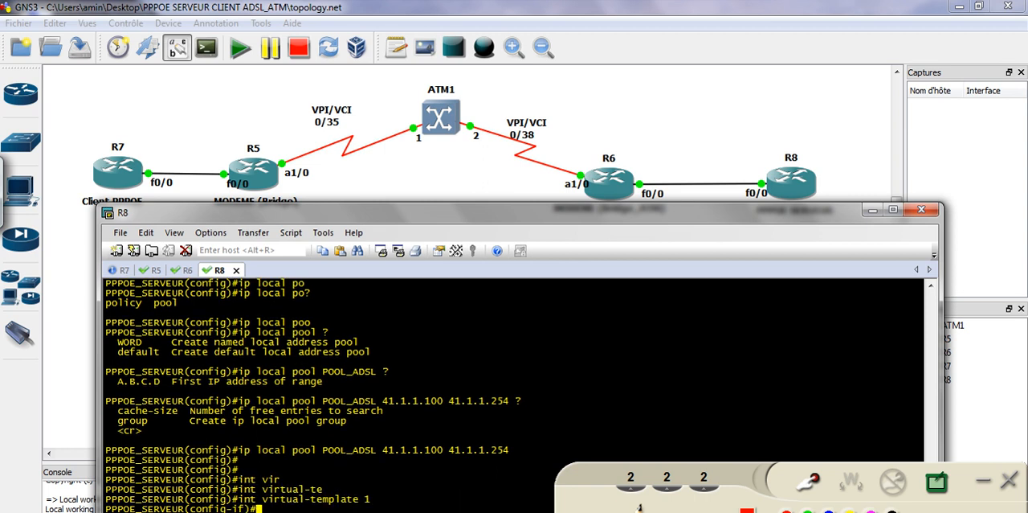
text(pe)
key(Tab)
text(?)
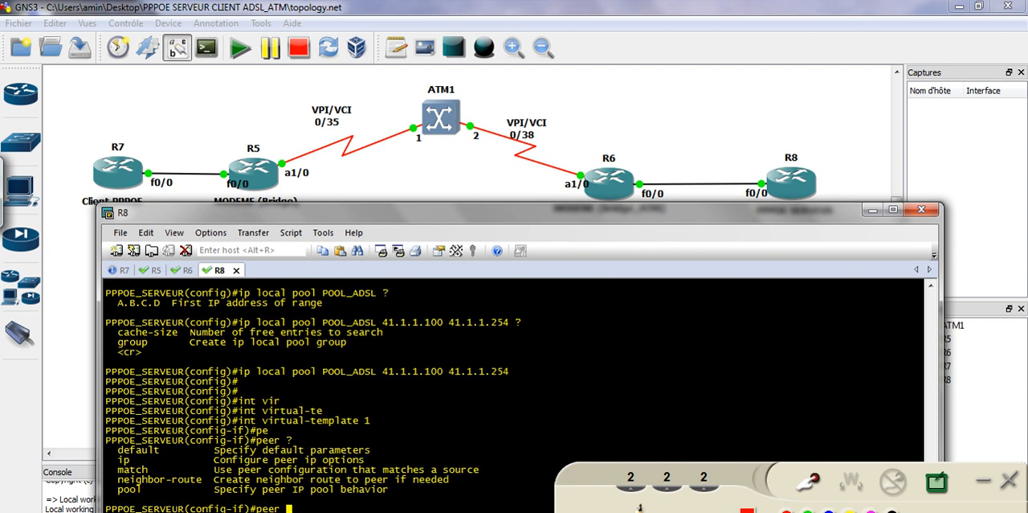
text(de)
key(Tab)
text(?)
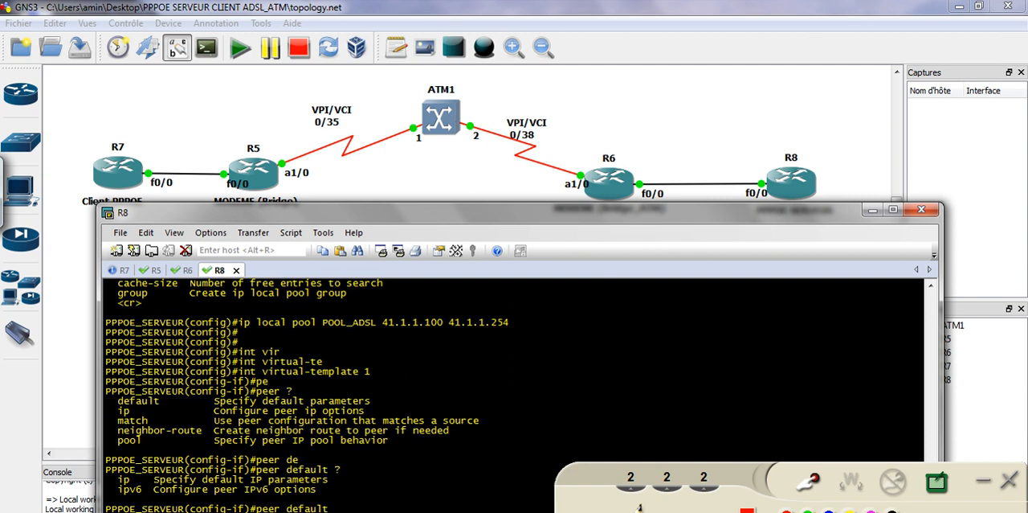
text(ip ?)
text(ad)
key(Tab)
text(?)
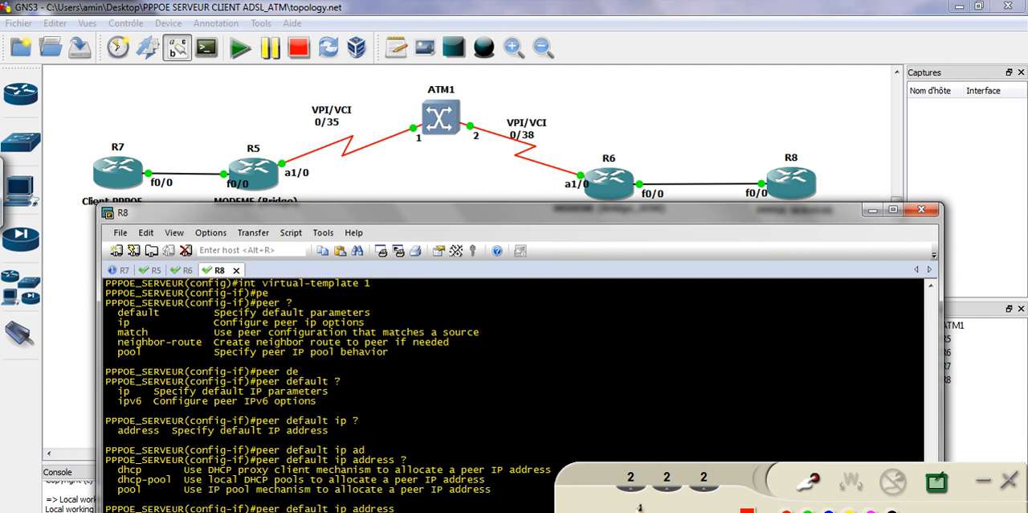
text(po)
Assign peer addresses from pool POOL_ADSL on virtual-template 1, copying the pool name from the earlier ip local pool command
key(Tab)
scroll(434, 348, up, 4)
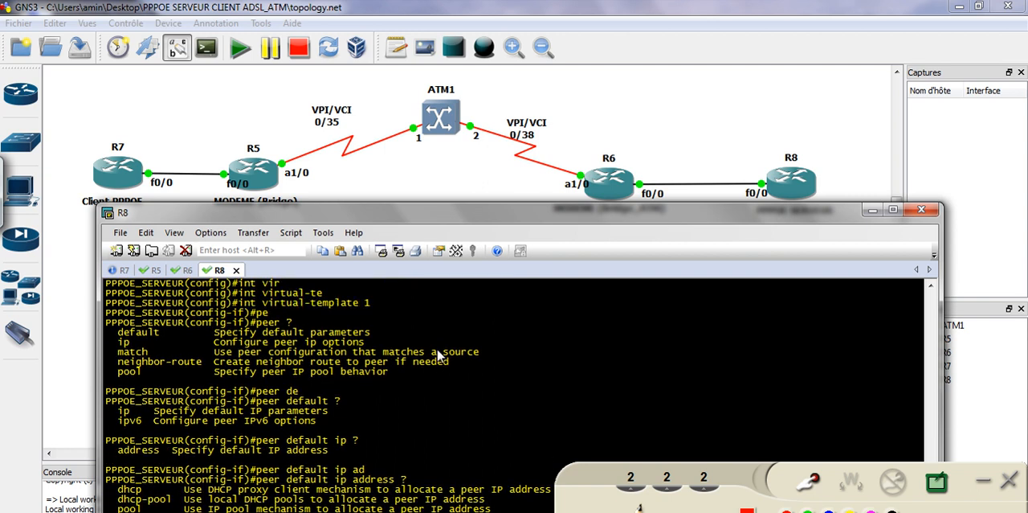
drag(323, 343, 376, 348)
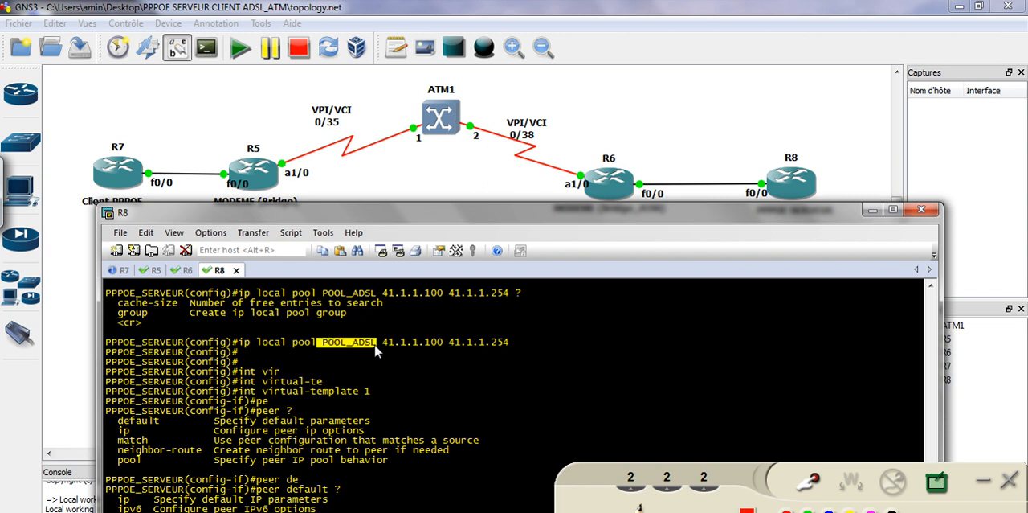
right_click(376, 349)
click(417, 387)
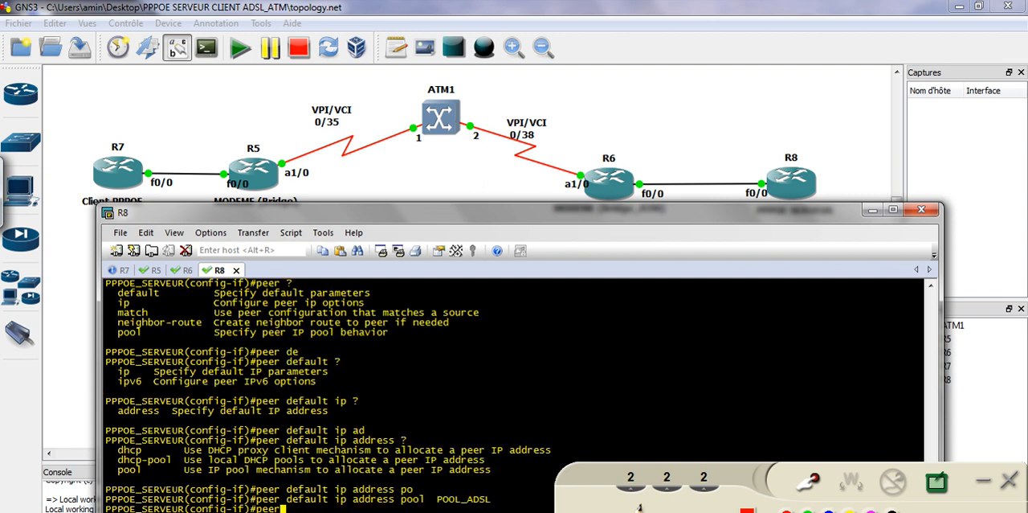
key(Return)
key(Return)
key(Return)
key(Return)
key(Return)
key(Return)
key(Return)
key(Return)
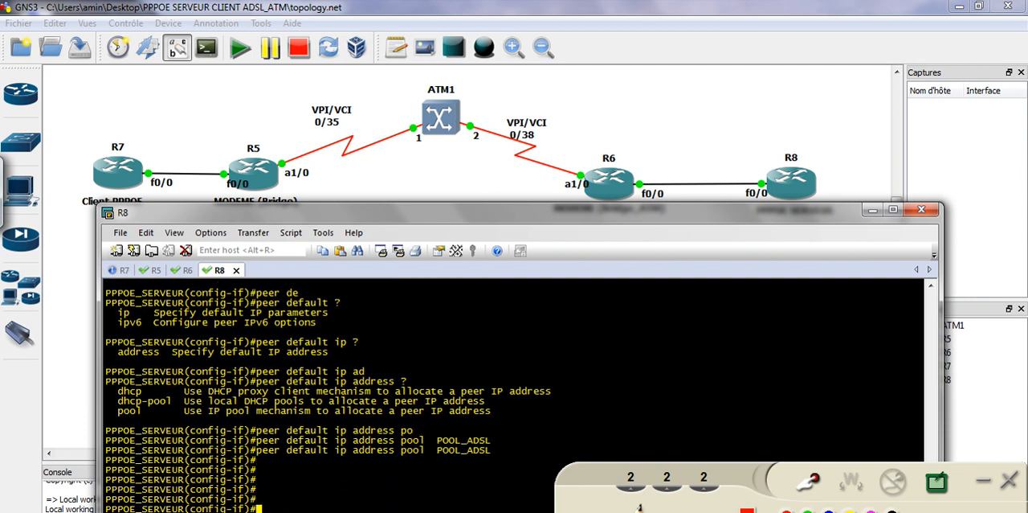
key(Return)
key(Return)
key(Return)
key(Return)
key(Return)
key(Return)
key(Return)
key(Return)
key(Return)
key(Return)
key(Return)
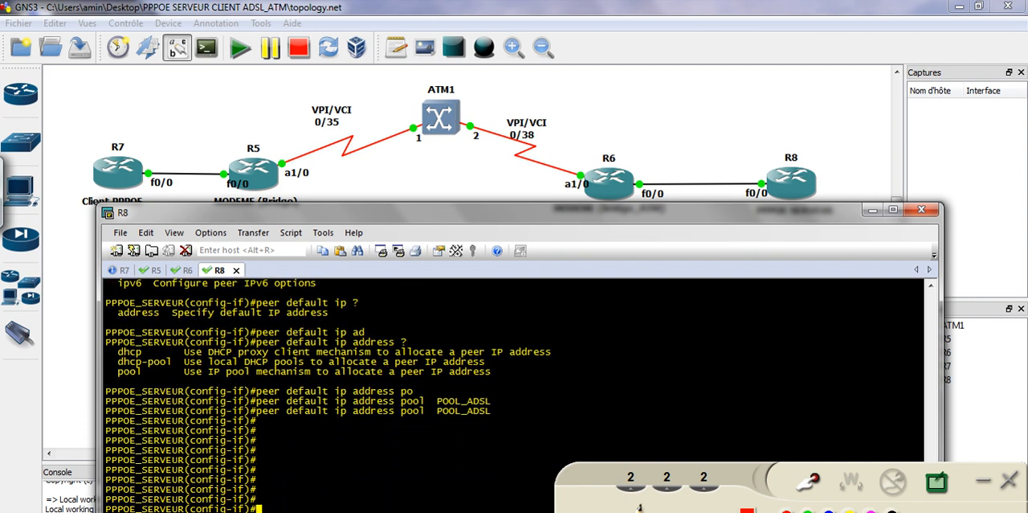
Exit to global configuration, display virtual-template 1's running configuration with do sh run, and review its peer pool and CHAP lines
text(exi)
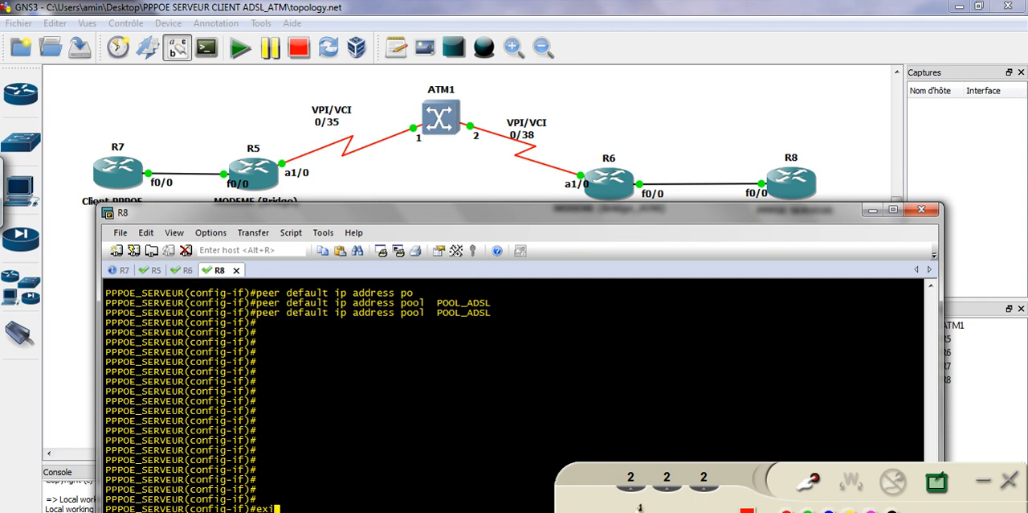
key(Tab)
key(Return)
key(Return)
key(Return)
key(Return)
key(Return)
key(Return)
key(Return)
key(Return)
key(Return)
text(do sh )
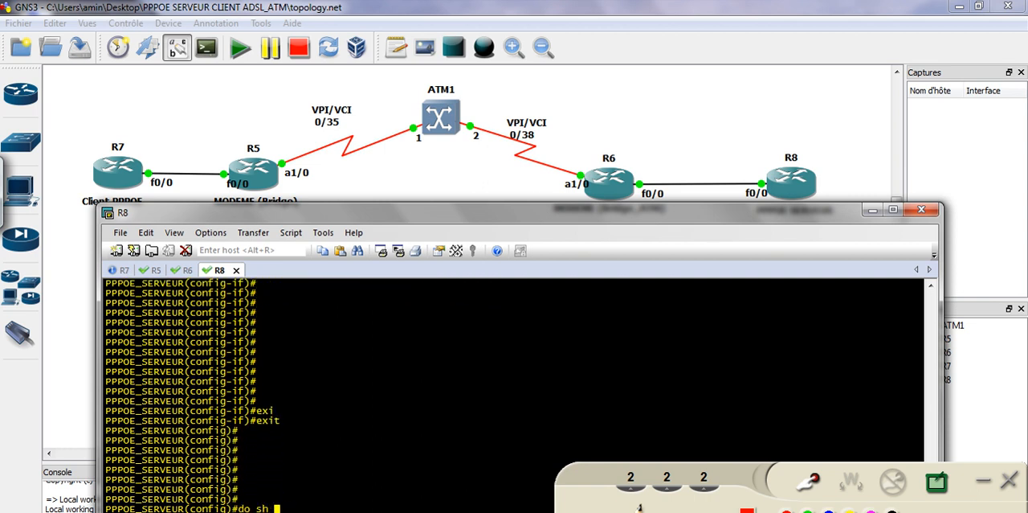
text(run int virtual-Tem 1)
key(Return)
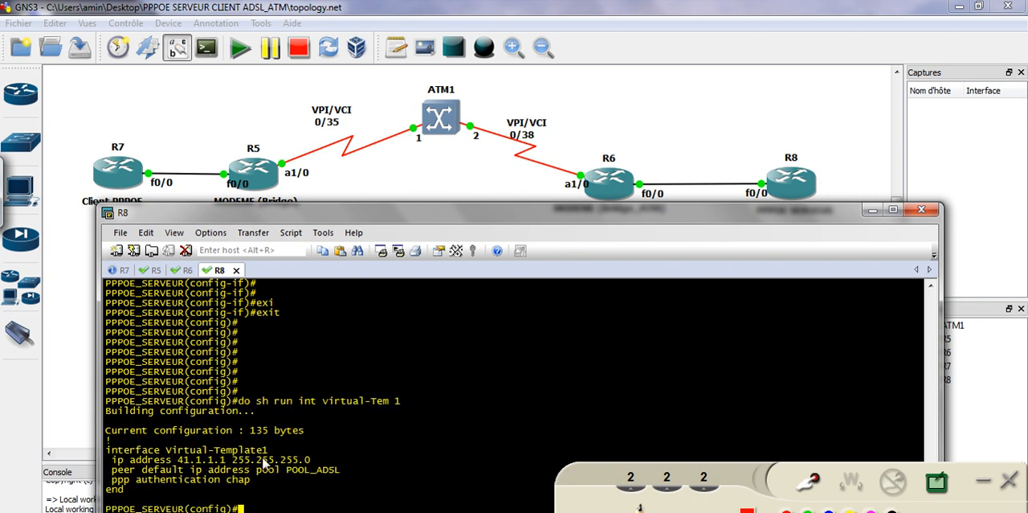
drag(147, 461, 252, 472)
click(231, 506)
drag(149, 481, 245, 484)
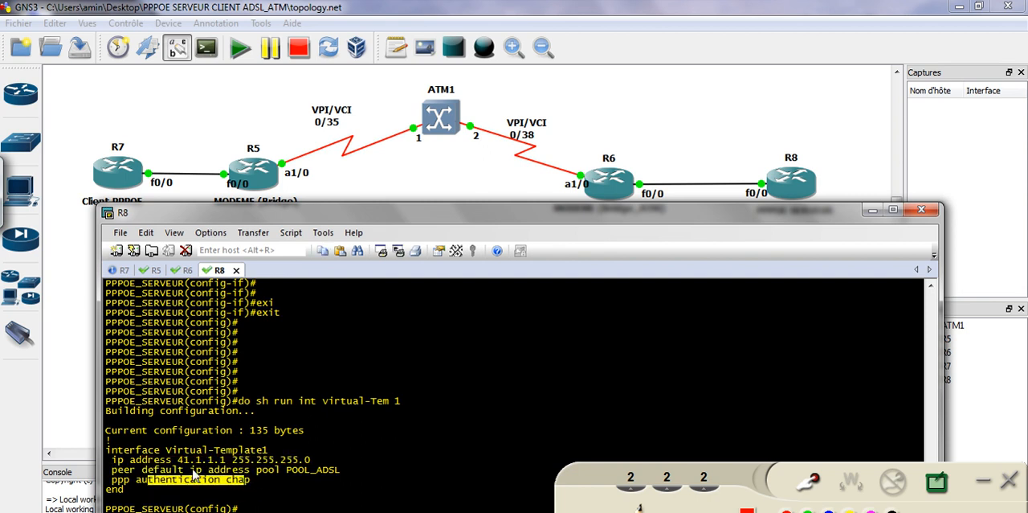
mouse_move(112, 471)
mouse_down()
mouse_move(351, 471)
mouse_move(107, 471)
mouse_up()
click(294, 495)
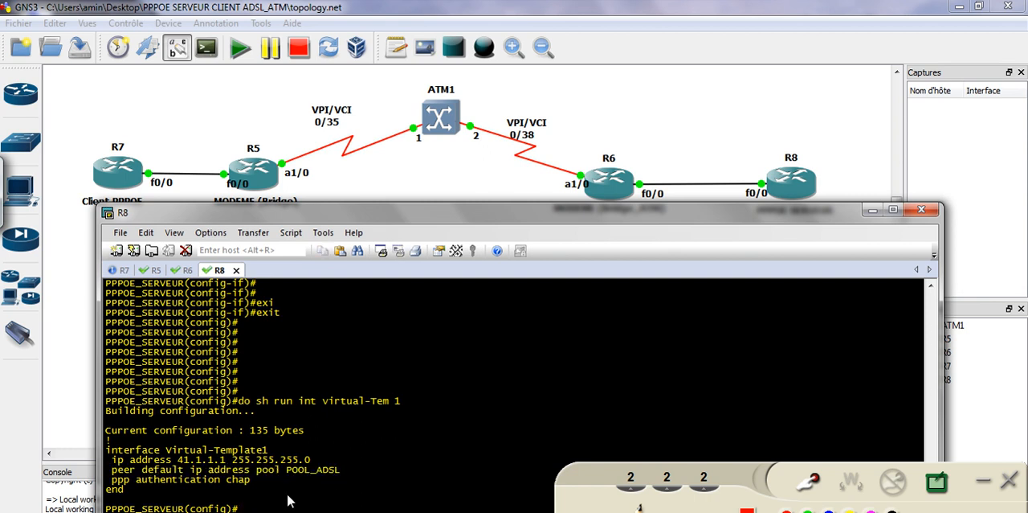
Display the running configuration of R8's f0/0 and highlight the pppoe enable group CLIENT_ADSL line
key(Up)
key(BackSpace)
key(BackSpace)
key(BackSpace)
key(BackSpace)
key(BackSpace)
key(BackSpace)
key(BackSpace)
key(BackSpace)
key(BackSpace)
key(BackSpace)
key(BackSpace)
text(f0/0)
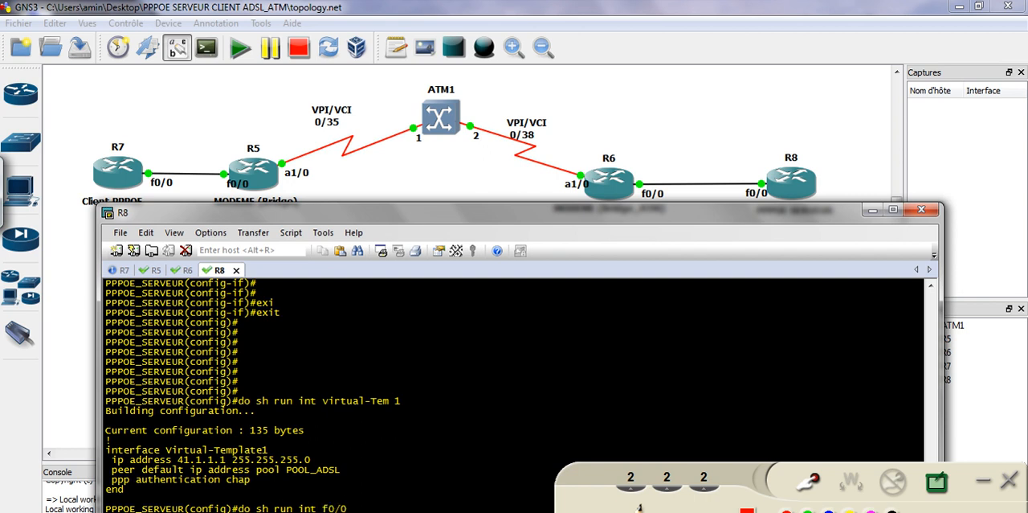
key(Return)
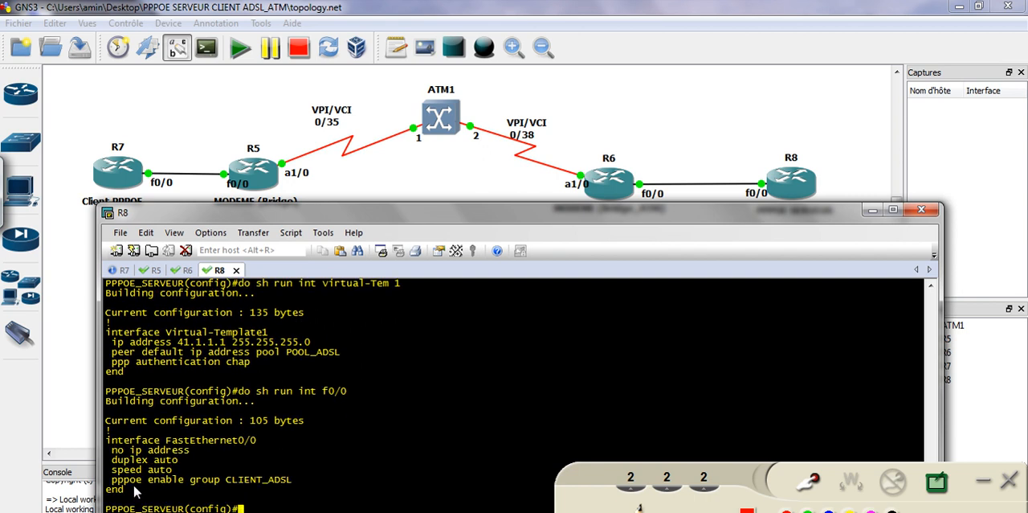
drag(124, 481, 261, 482)
click(259, 480)
Switch to the R7 console, minimize the annotation toolbar, and list the interfaces with do sh ip int br
click(125, 270)
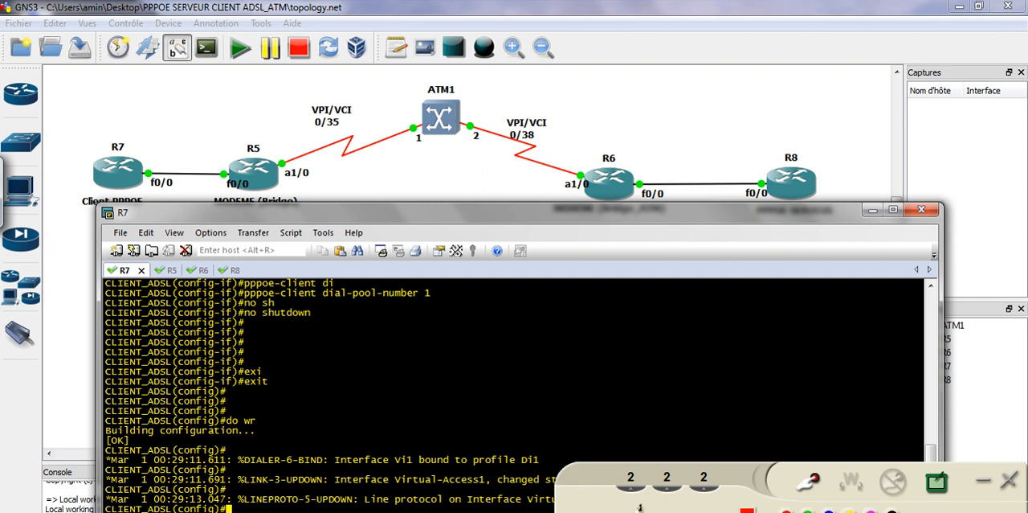
click(984, 483)
click(648, 464)
key(Return)
key(Return)
key(Return)
key(Return)
key(Return)
key(Return)
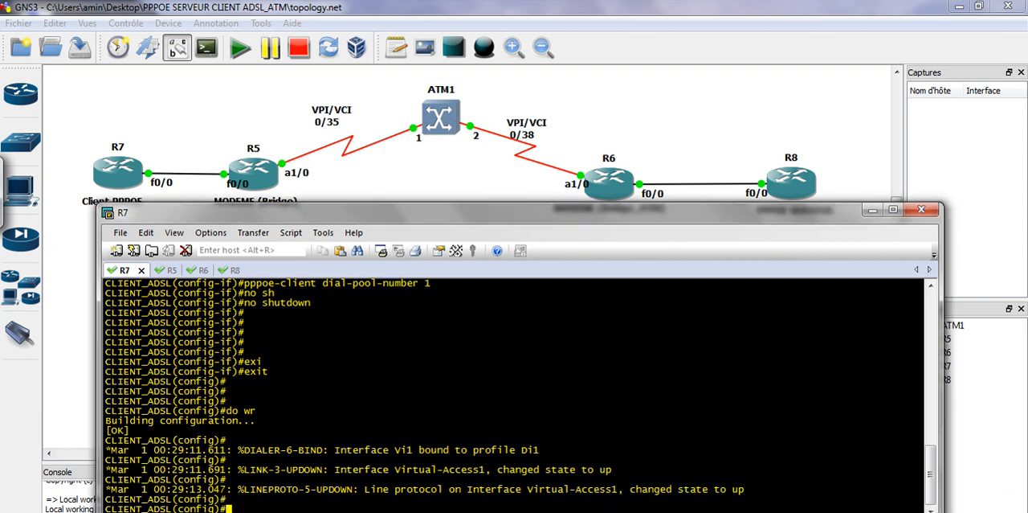
text(do sh ip int br)
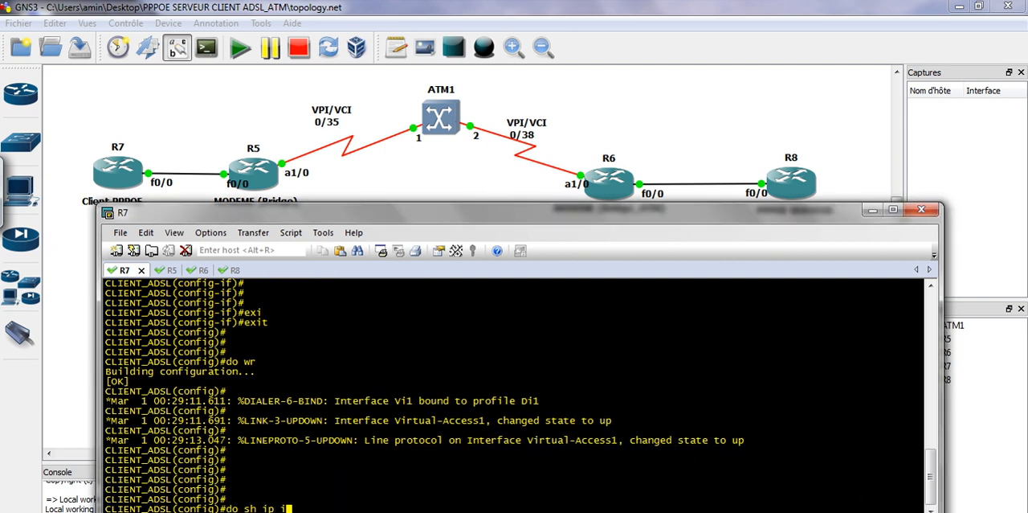
key(Return)
Repeat do sh ip int br on R7 several times to check whether Dialer1 receives an IP address
key(Up)
key(Return)
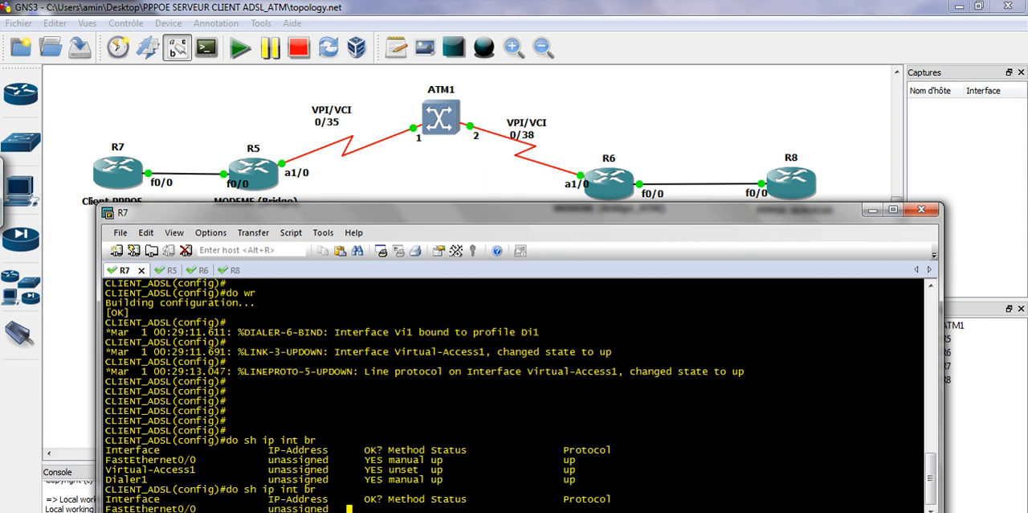
key(Up)
key(Return)
key(Up)
key(Return)
key(Up)
key(Return)
key(Up)
key(Return)
key(Up)
key(Return)
key(Up)
key(Return)
key(Return)
key(Return)
key(Return)
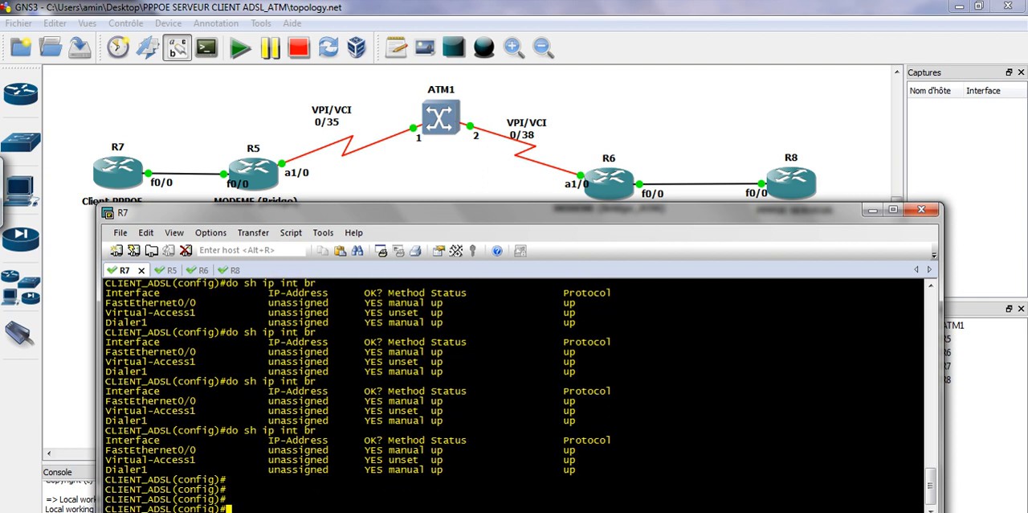
key(Return)
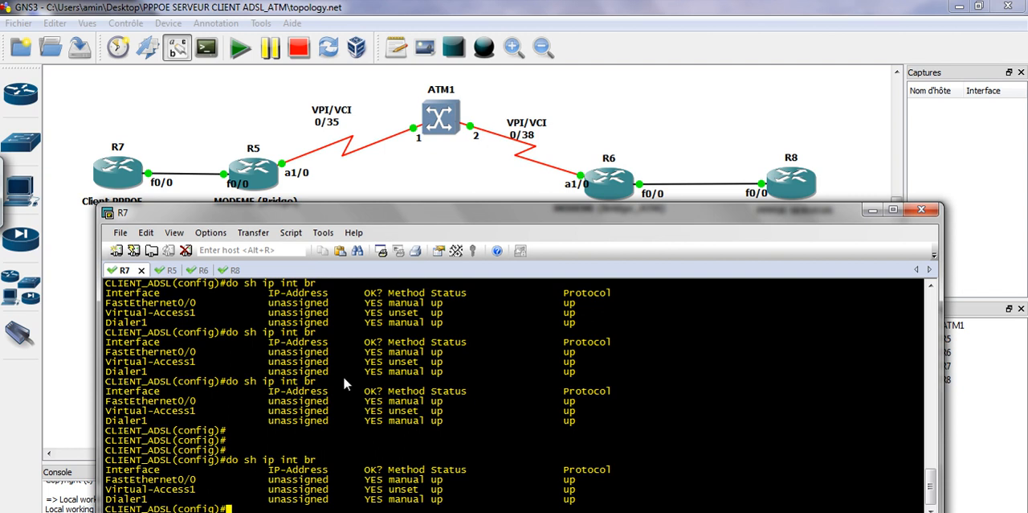
Switch to the R8 console and check its interface addresses and status with do sh ip int br
click(231, 271)
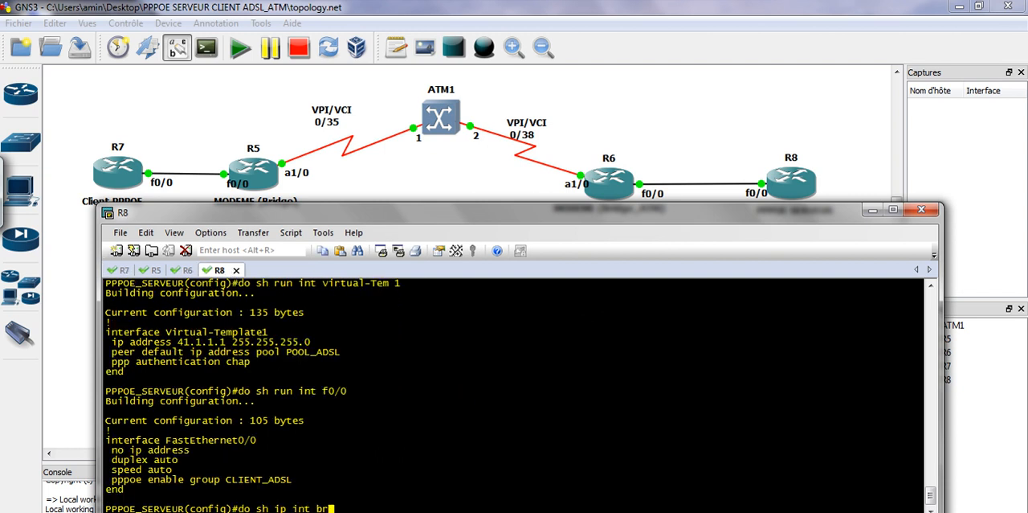
text(r)
key(Return)
key(Up)
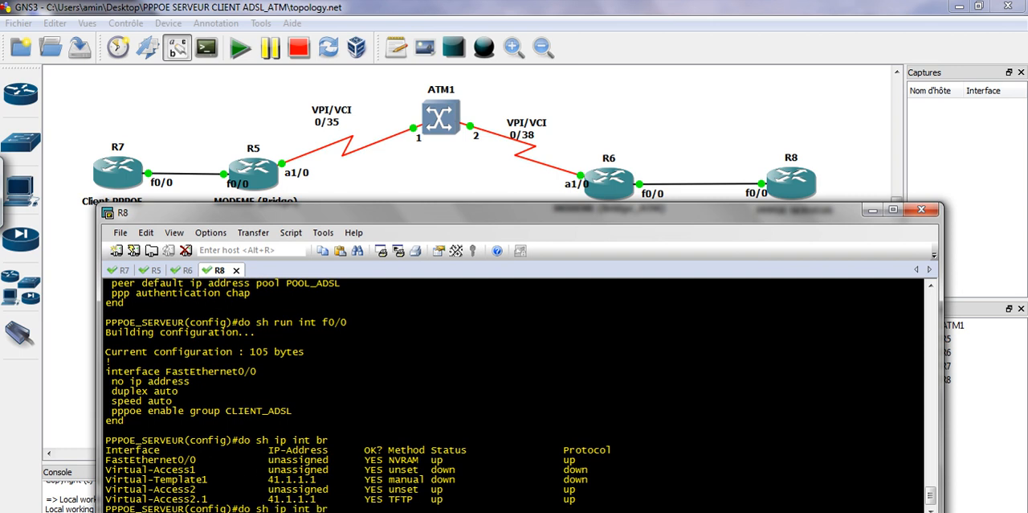
key(Return)
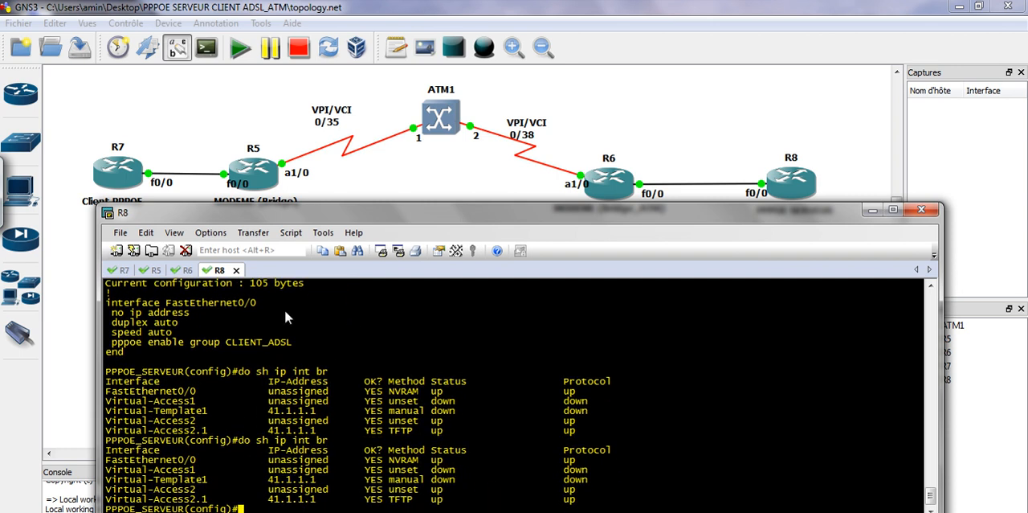
Return to the R7 console and recheck Dialer1's address by rerunning do sh ip int br
click(117, 270)
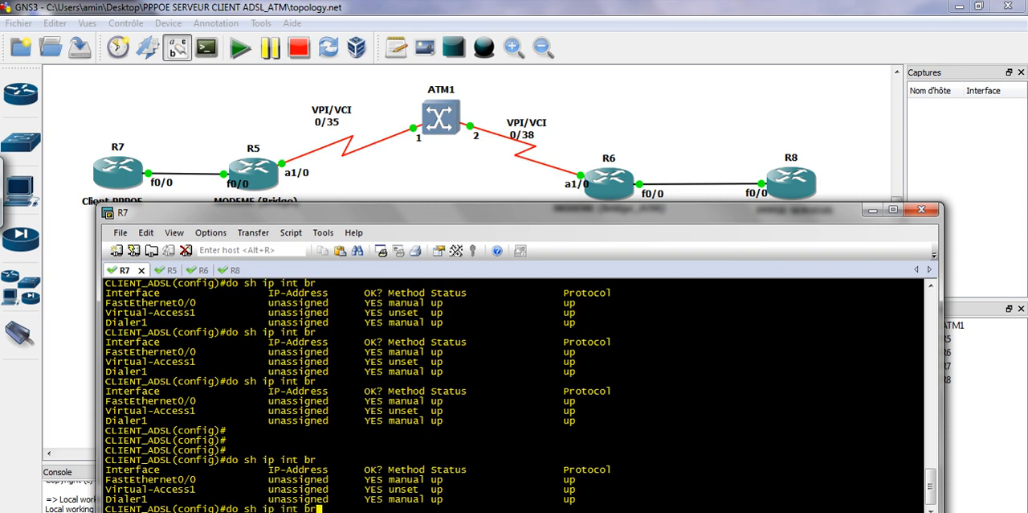
key(Up)
key(Return)
key(Up)
key(Return)
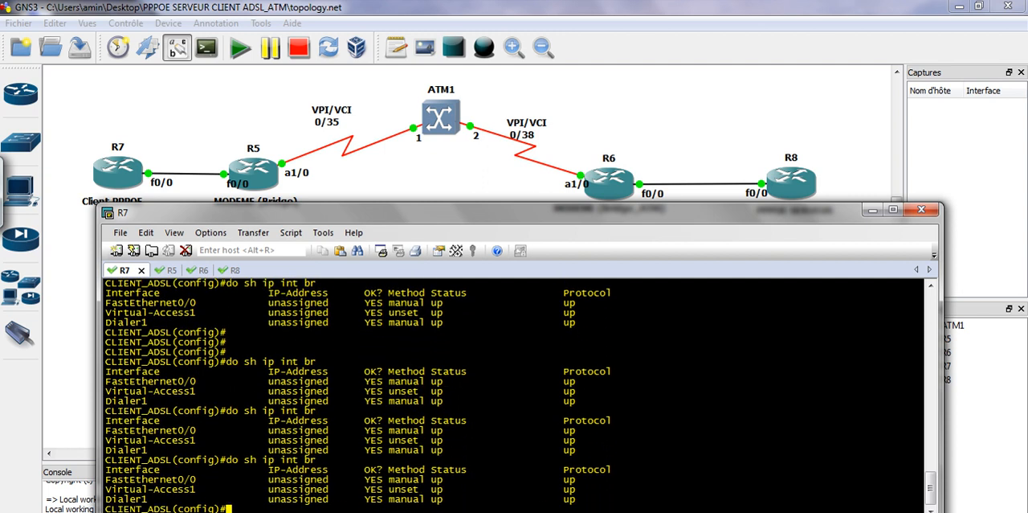
key(Up)
key(Return)
Enter interface dialer 1 on R7 and shut it down
key(Return)
key(Return)
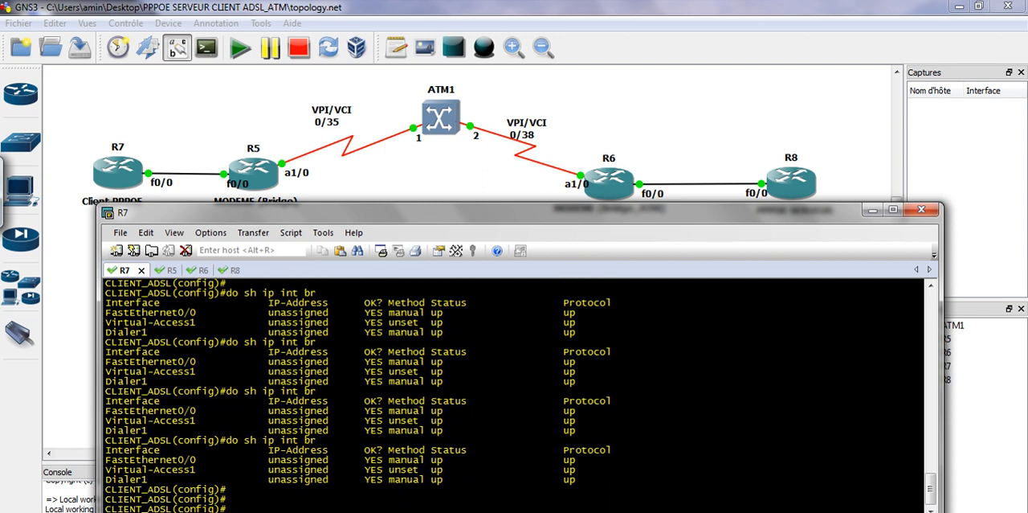
text(int dia)
key(Tab)
text(1)
key(Return)
key(Return)
key(Return)
key(Return)
text(s)
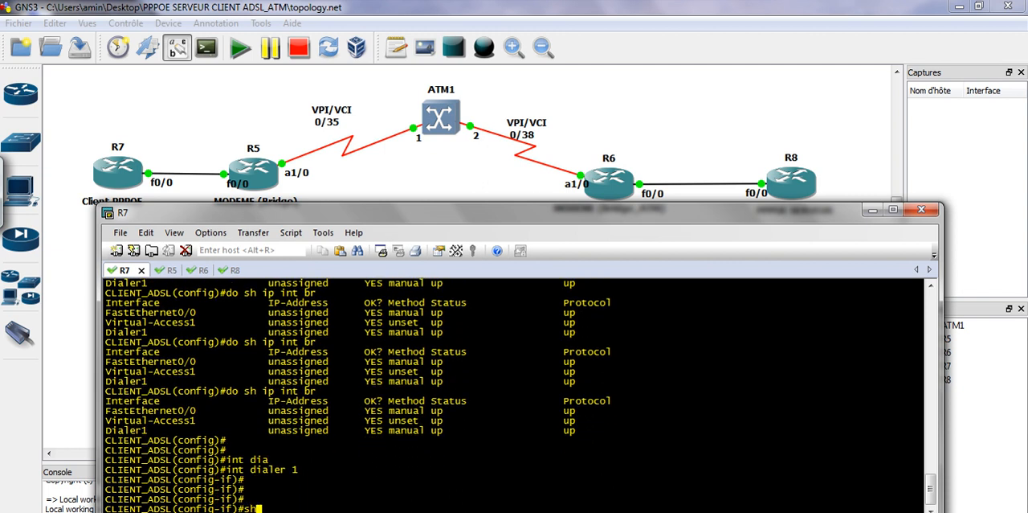
text(h)
key(Tab)
Bring R7's dialer 1 back up with no shutdown
key(Return)
key(Return)
key(Return)
key(Return)
text(no sh)
key(Tab)
key(Return)
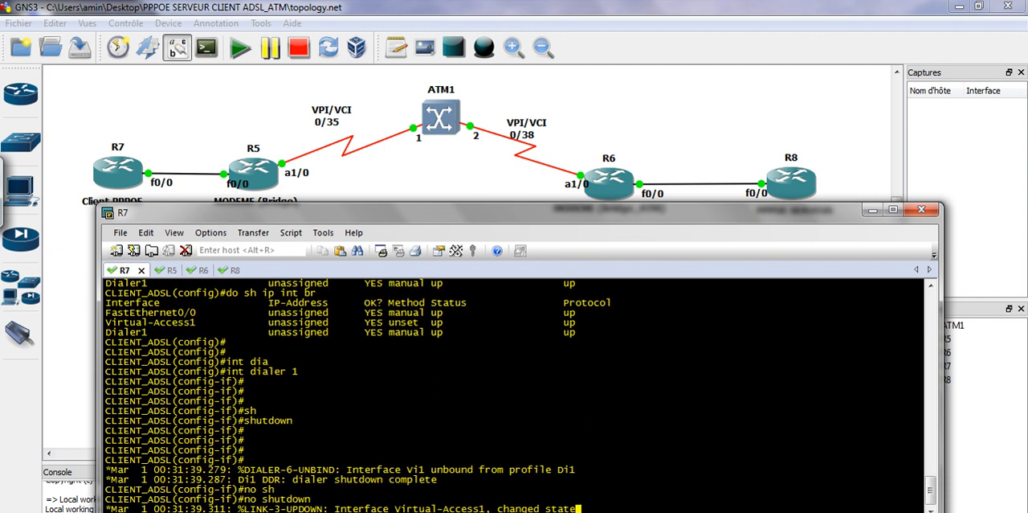
key(Return)
key(Return)
key(Return)
key(Return)
key(Return)
key(Return)
key(Return)
key(Return)
key(Return)
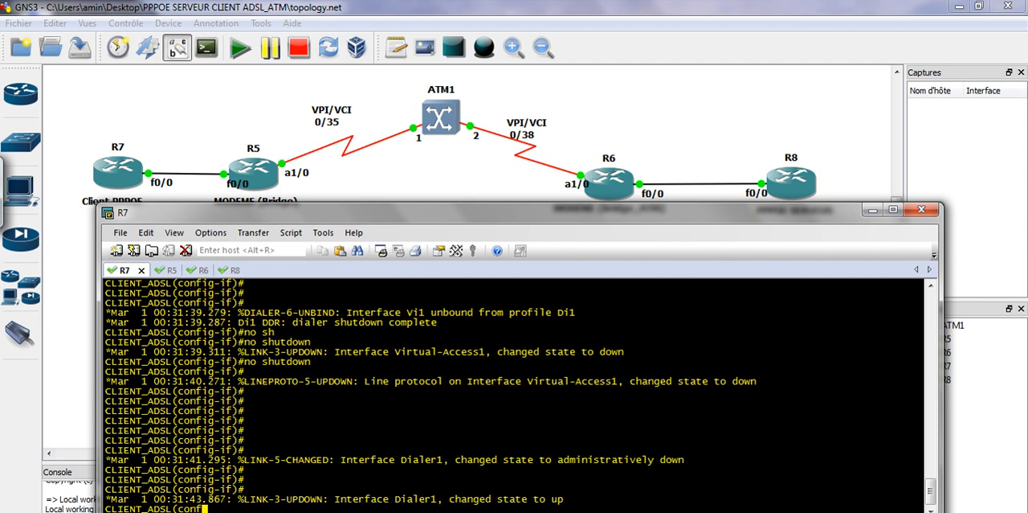
Rerun do sh ip int br on R7 repeatedly to monitor Dialer1's address and Virtual-Access1's status
key(Return)
key(Return)
key(Return)
key(Return)
key(Return)
key(Return)
key(Return)
key(Return)
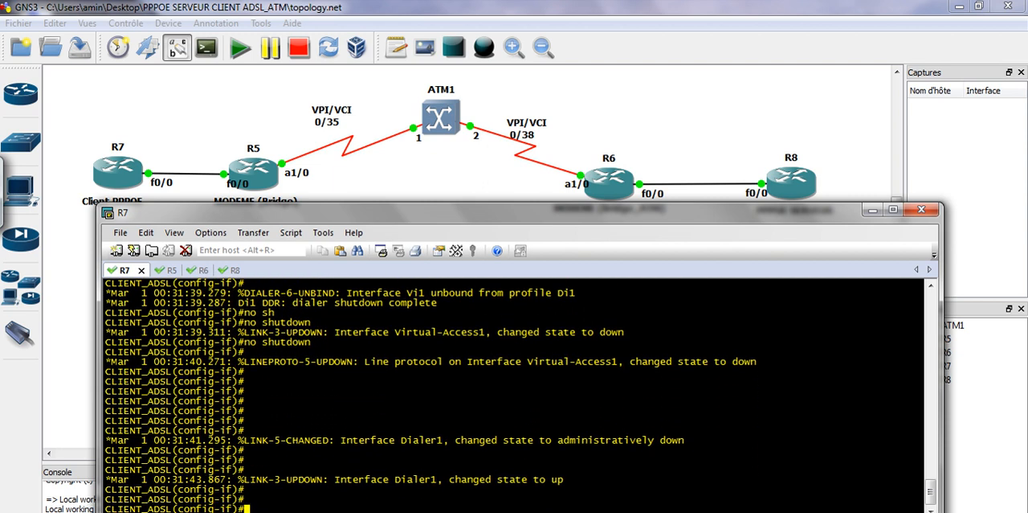
text(do sh ip int br)
key(Return)
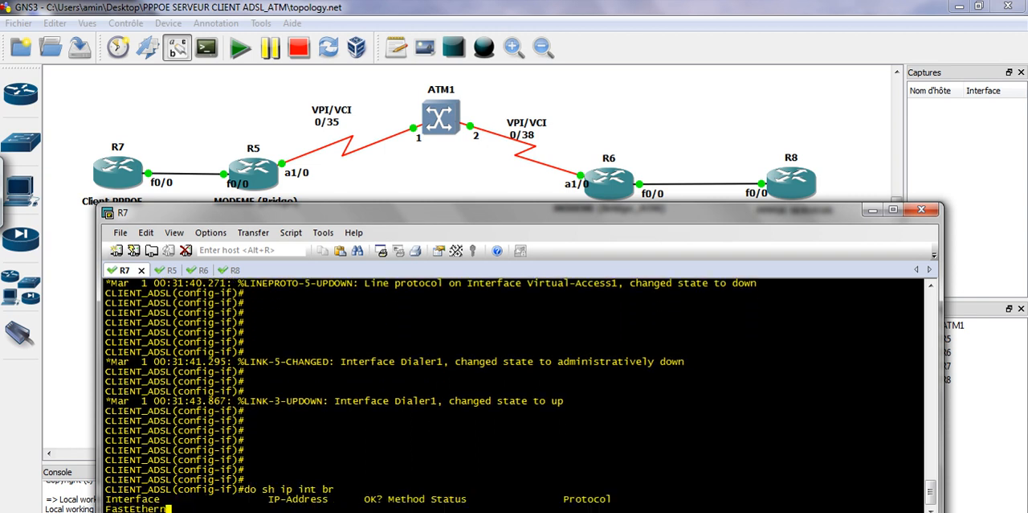
key(Up)
key(Return)
key(Up)
key(Return)
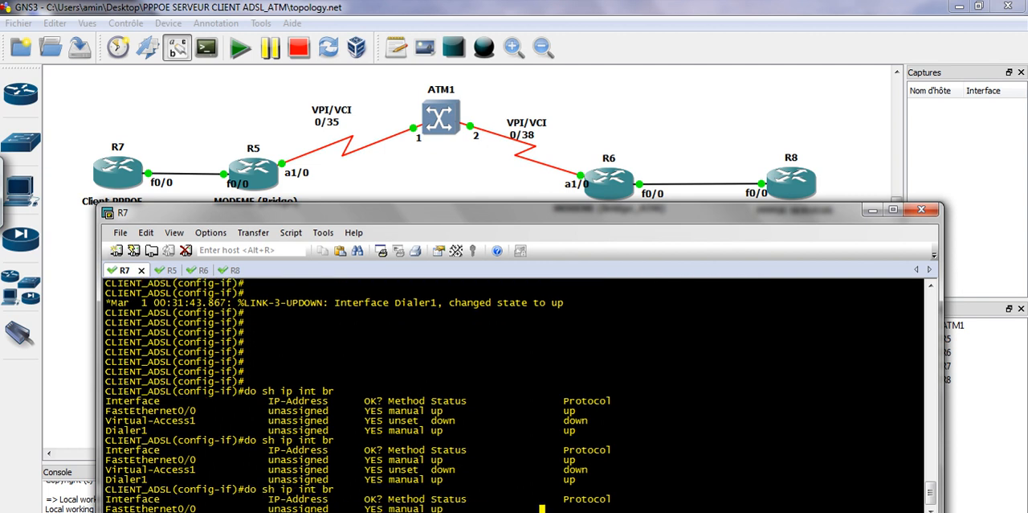
key(Up)
key(Return)
key(Up)
key(Return)
key(Up)
key(Return)
key(Up)
key(Return)
key(Up)
key(Return)
key(Up)
key(Return)
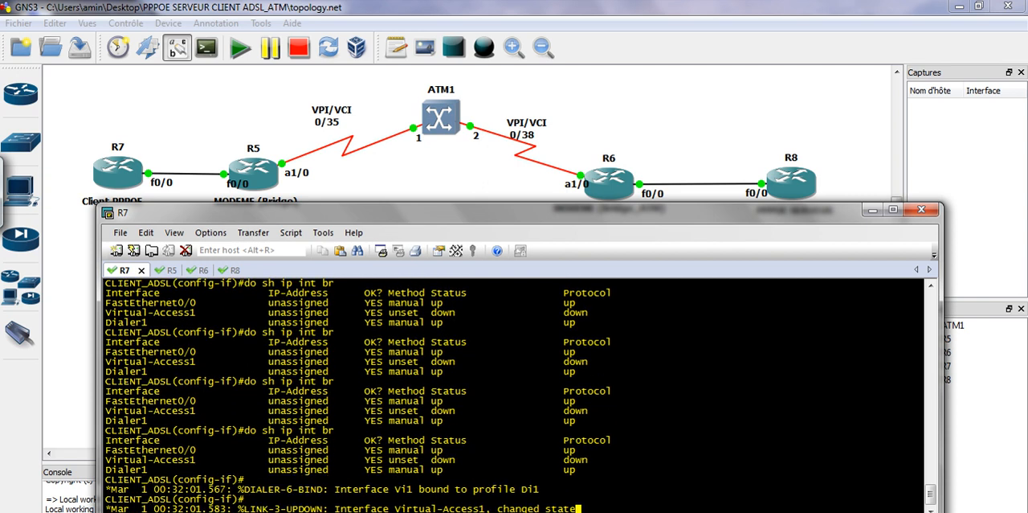
Recheck R7's interface addresses with do sh ip int br after Virtual-Access1 binds to the dialer profile
key(Return)
key(Return)
key(Up)
key(Return)
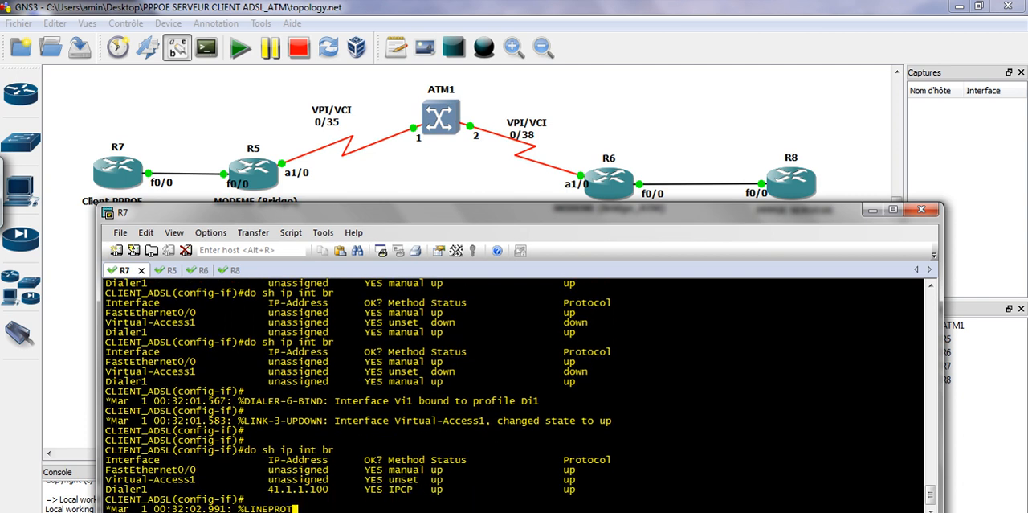
key(Return)
key(Return)
key(Return)
key(Return)
key(Up)
key(Return)
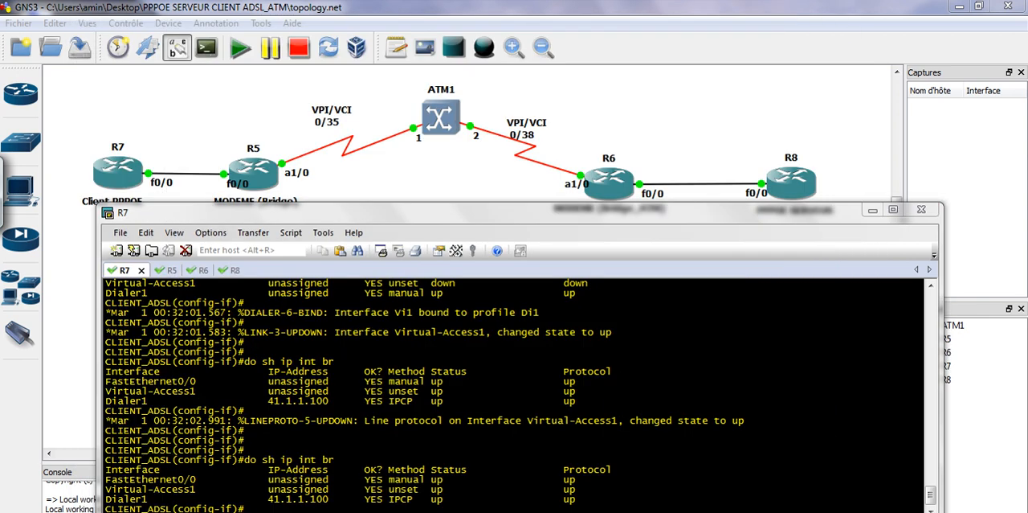
Turn on the screen pen, circle Dialer1's IP address and IPCP method, and handwrite PPP above them
click(809, 482)
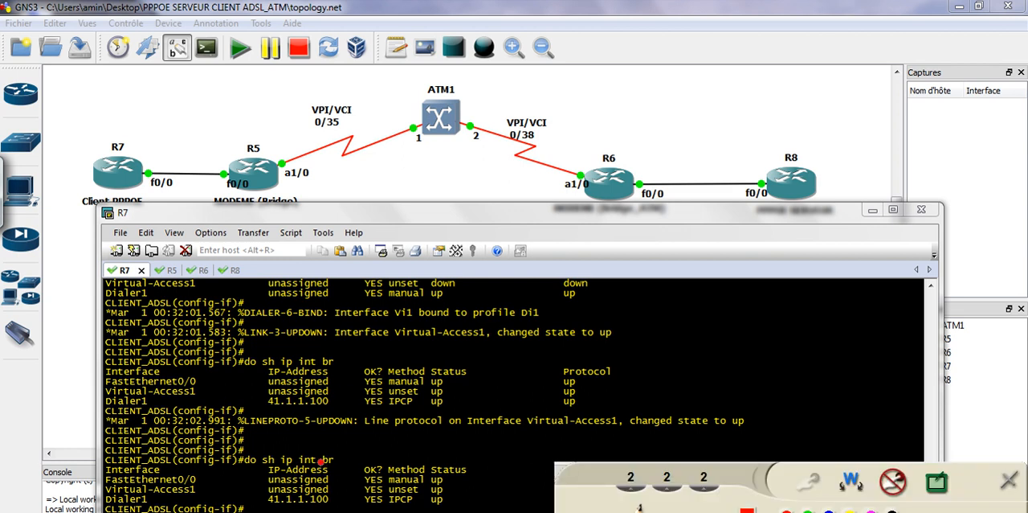
mouse_move(265, 500)
mouse_down()
mouse_move(310, 508)
mouse_move(331, 496)
mouse_move(253, 498)
mouse_up()
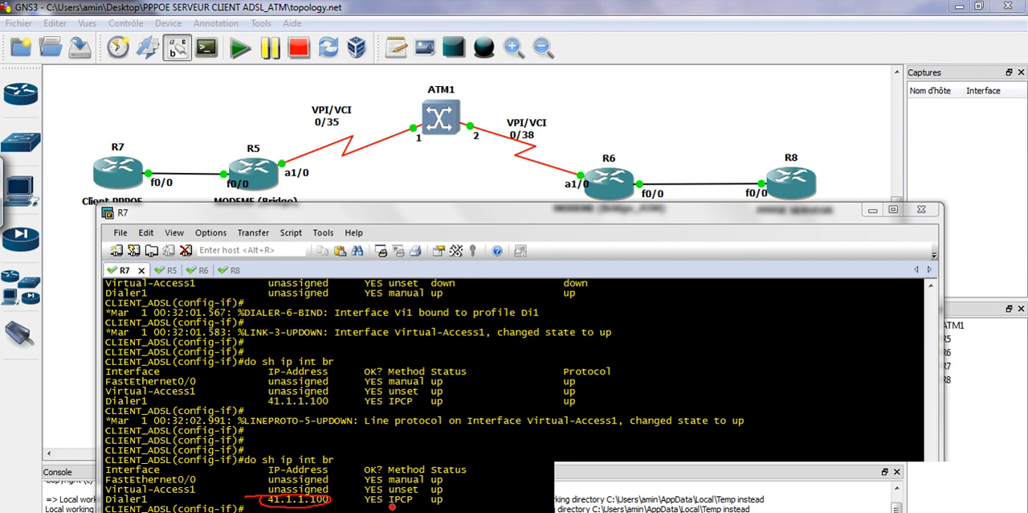
mouse_move(388, 499)
mouse_down()
mouse_move(422, 507)
mouse_move(386, 497)
mouse_up()
drag(488, 438, 509, 435)
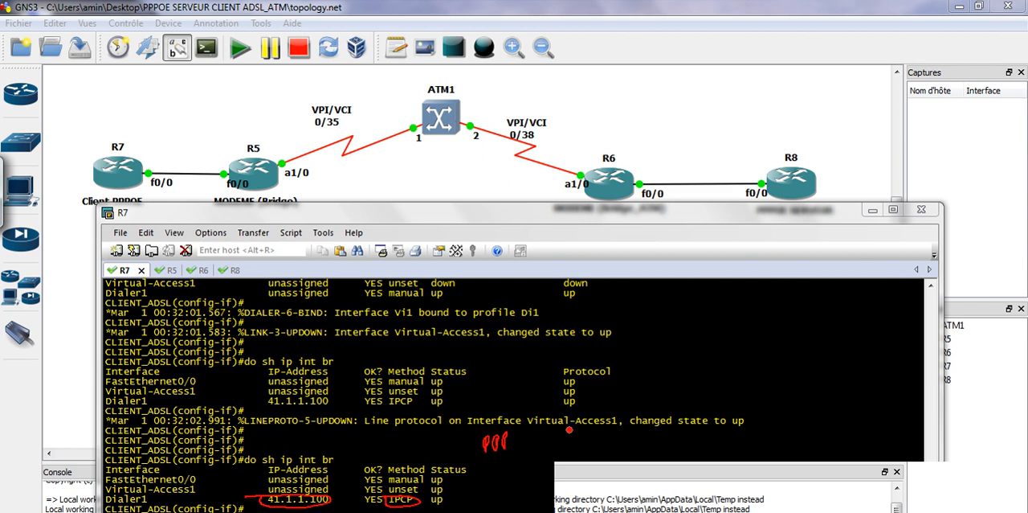
Sketch the PPP layer stack over the console, with PH, LCP and NCP levels and IP/IPX above
drag(673, 380, 783, 364)
mouse_move(707, 366)
mouse_down()
mouse_move(731, 350)
mouse_move(692, 363)
mouse_move(778, 359)
mouse_up()
mouse_move(679, 346)
mouse_down()
mouse_move(649, 289)
mouse_move(725, 314)
mouse_move(664, 315)
mouse_move(685, 287)
mouse_move(710, 291)
mouse_move(679, 318)
mouse_move(694, 333)
mouse_move(720, 314)
mouse_up()
drag(796, 283, 770, 300)
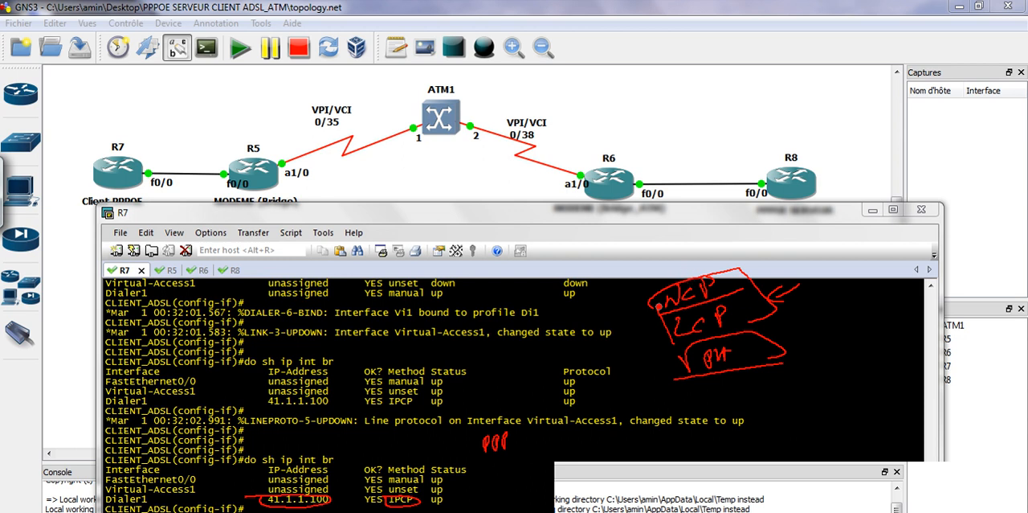
mouse_move(687, 248)
mouse_down()
mouse_move(658, 273)
mouse_move(670, 249)
mouse_move(702, 238)
mouse_move(716, 252)
mouse_move(751, 233)
mouse_up()
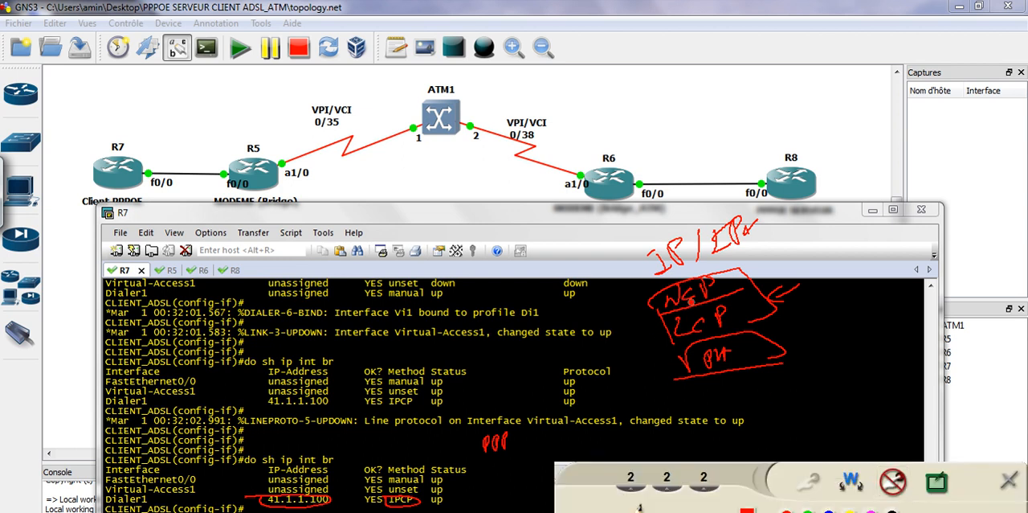
drag(659, 298, 626, 312)
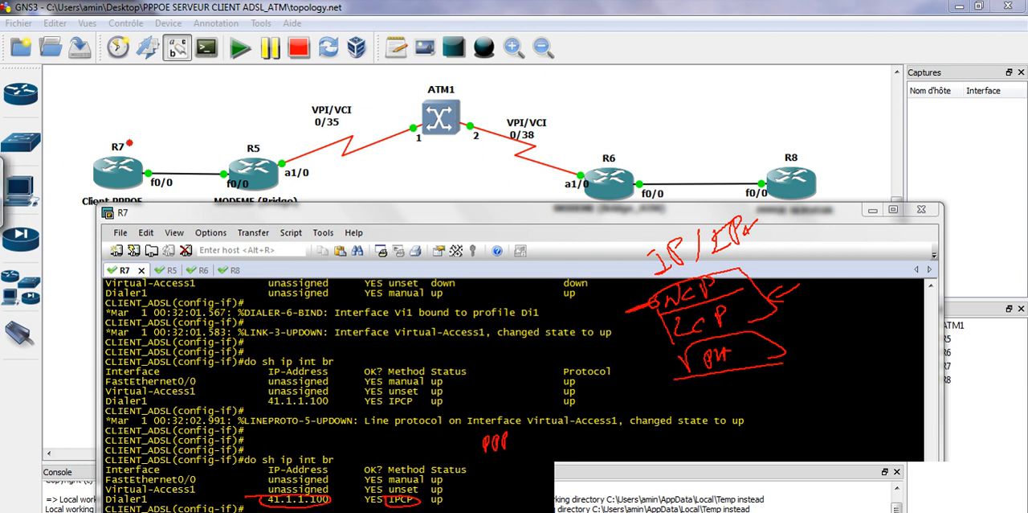
Draw an arrow from R7 to R8 with the login name and password above it, and sketch a list box beside R8
mouse_move(129, 140)
mouse_down()
mouse_move(247, 70)
mouse_move(651, 80)
mouse_move(745, 124)
mouse_up()
drag(593, 41, 651, 48)
mouse_move(599, 75)
mouse_down()
mouse_move(612, 92)
mouse_move(656, 70)
mouse_up()
drag(798, 128, 792, 152)
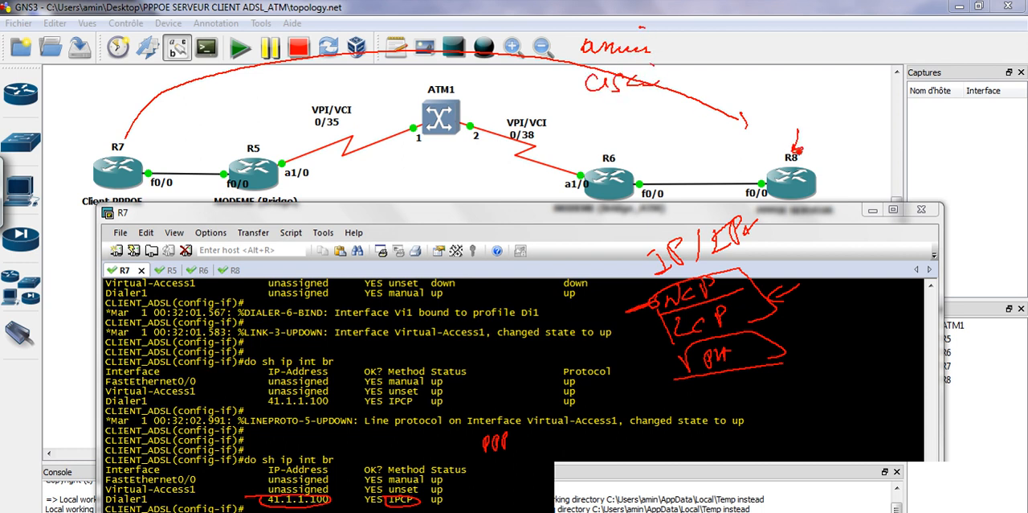
drag(847, 121, 853, 118)
drag(838, 124, 892, 164)
drag(846, 141, 858, 139)
drag(845, 153, 864, 150)
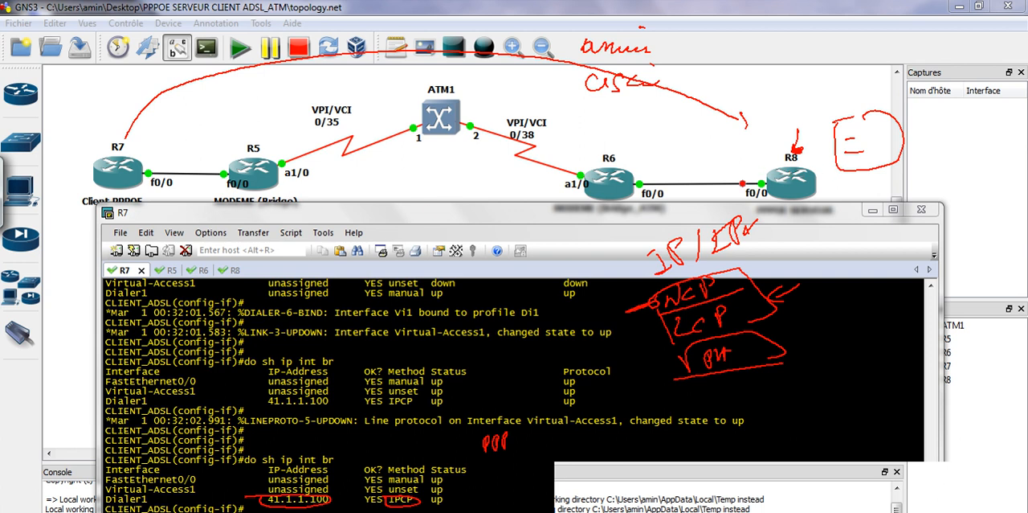
Handwrite the address range from 41.1.1.100 to 254 near R8, and clear all the screen annotations
drag(689, 139, 697, 159)
mouse_move(710, 135)
mouse_down()
mouse_move(711, 150)
mouse_move(740, 152)
mouse_up()
click(715, 154)
click(734, 154)
drag(748, 136, 802, 106)
mouse_move(795, 103)
mouse_down()
mouse_move(802, 111)
mouse_move(823, 99)
mouse_up()
mouse_move(825, 90)
mouse_down()
mouse_move(829, 100)
mouse_move(853, 92)
mouse_up()
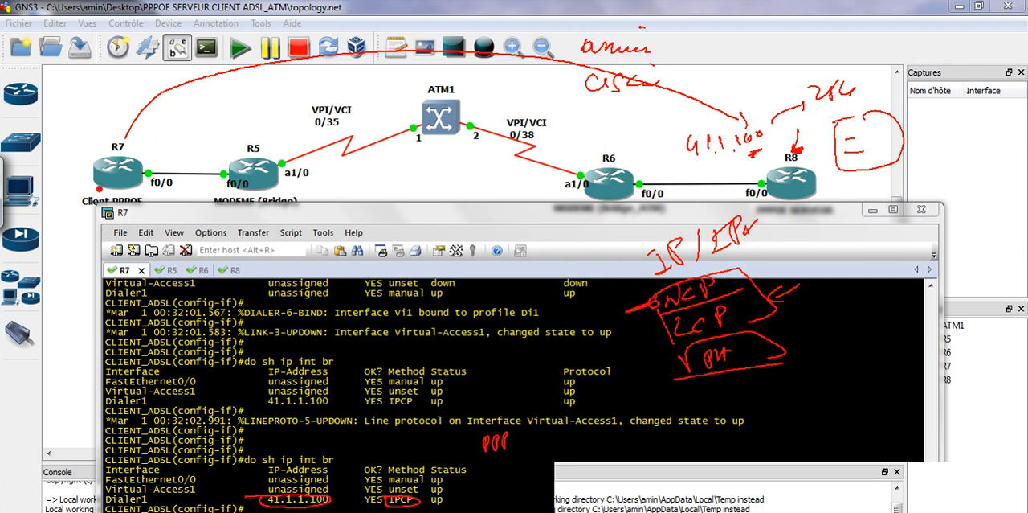
drag(67, 213, 101, 210)
mouse_move(821, 180)
mouse_down()
mouse_move(844, 192)
mouse_move(896, 157)
mouse_move(851, 161)
mouse_move(871, 159)
mouse_up()
click(892, 482)
click(379, 338)
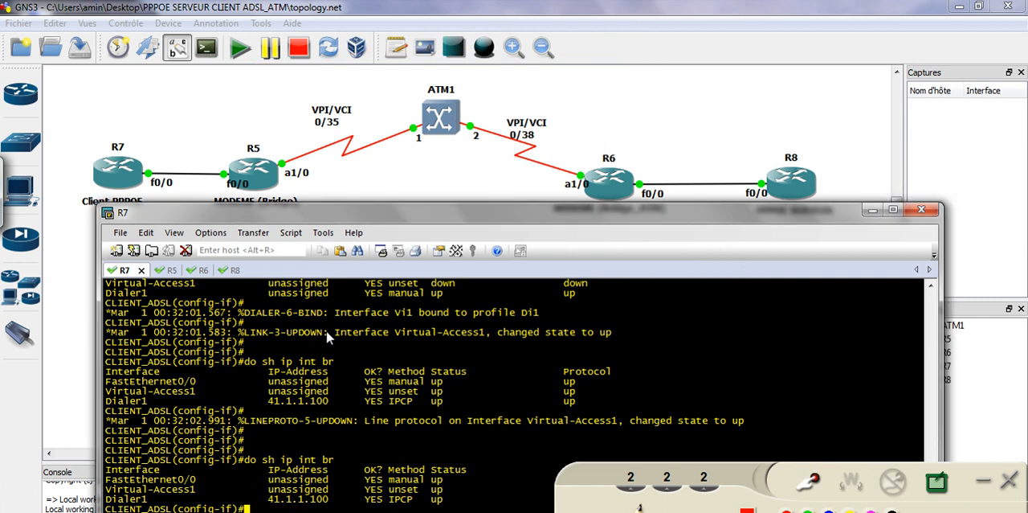
Switch to the R8 console and create loopback interface 8 with int lo8
click(230, 270)
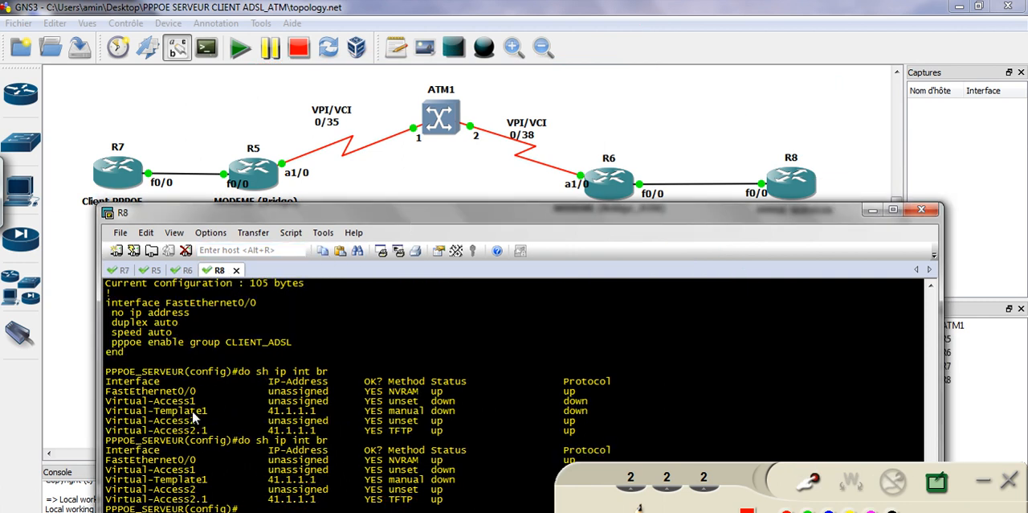
drag(232, 404, 251, 380)
text(int)
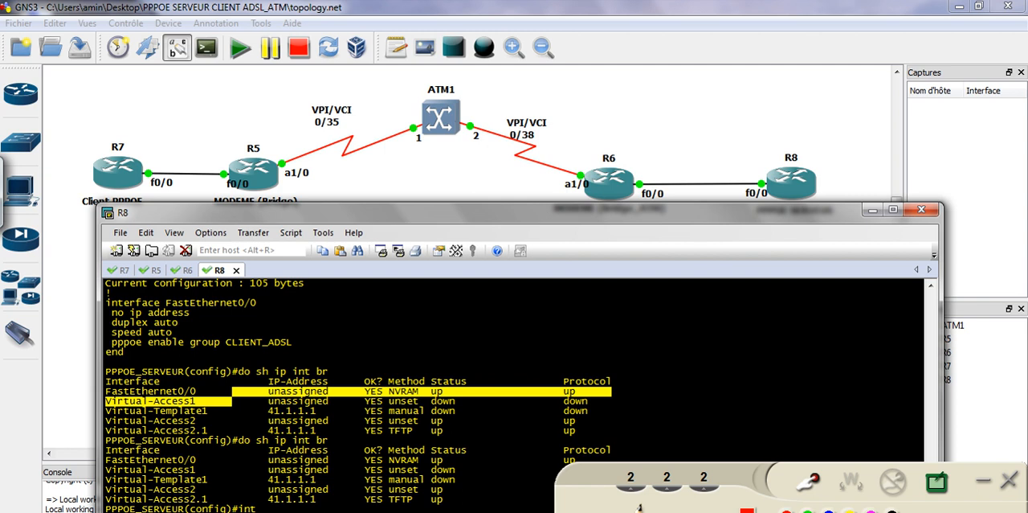
text( lo8)
key(Return)
key(Return)
key(Return)
Assign 8.8.8.8 255.255.255.0 to R8's loopback 8 and return to global configuration mode
text(ip add 8.8.8.8 255.255.255.0)
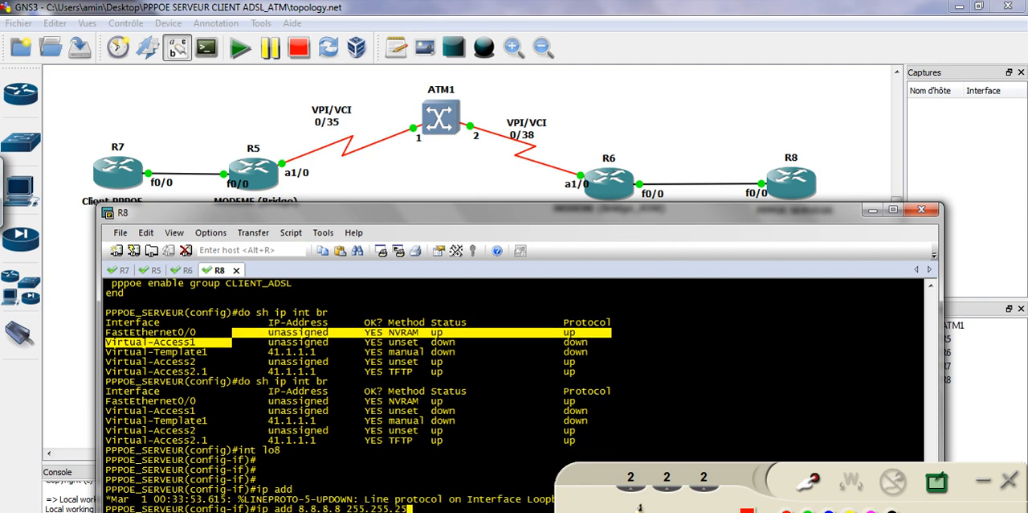
key(Return)
key(Return)
key(Return)
key(Return)
text(exi)
key(Tab)
key(Return)
key(Return)
key(Return)
key(Return)
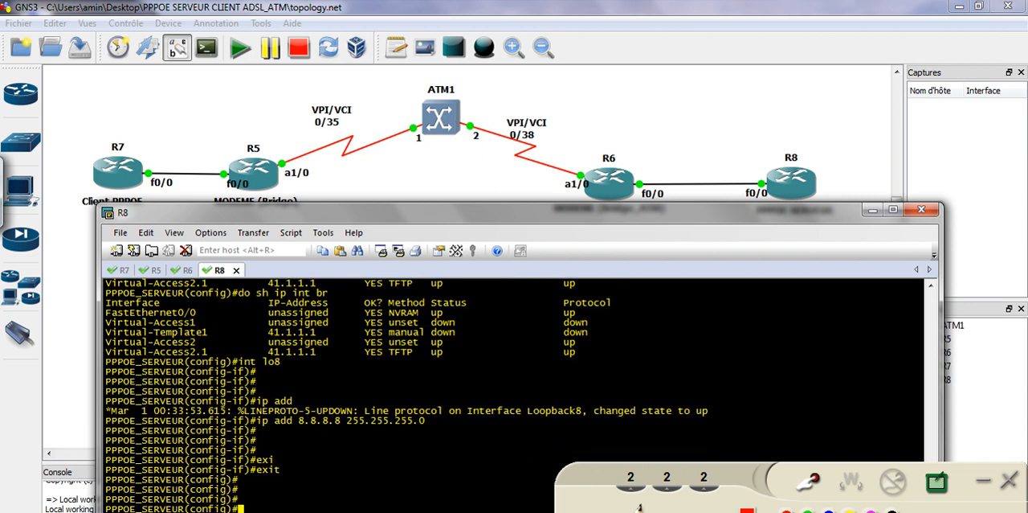
Turn on the screen pen, circle R7 in the topology and handwrite a circled NAT label above it
click(813, 475)
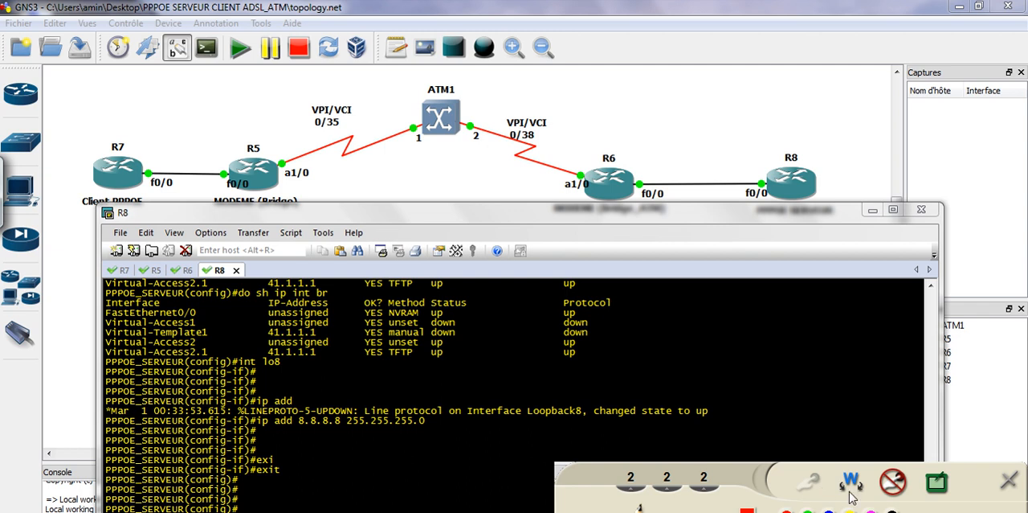
mouse_move(118, 135)
mouse_down()
mouse_move(80, 149)
mouse_move(125, 135)
mouse_up()
drag(64, 106, 86, 84)
drag(92, 88, 104, 103)
mouse_move(115, 80)
mouse_down()
mouse_move(133, 80)
mouse_move(121, 98)
mouse_up()
mouse_move(119, 122)
mouse_down()
mouse_move(72, 62)
mouse_move(68, 118)
mouse_up()
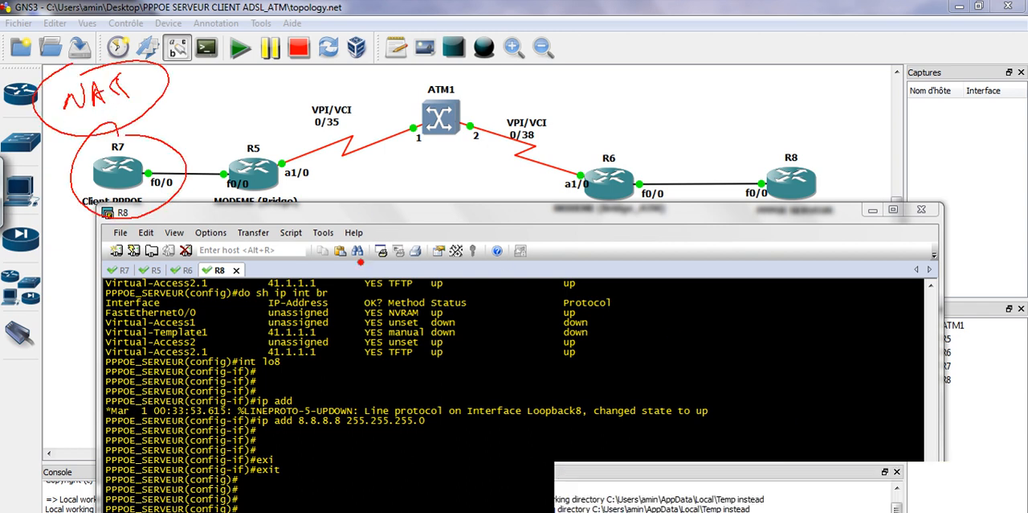
Sketch a LAN segment below R7 labelled 192.168.1.0/24, and clear the screen annotations
mouse_move(96, 184)
mouse_down()
mouse_move(81, 222)
mouse_move(86, 191)
mouse_up()
mouse_move(44, 223)
mouse_down()
mouse_move(114, 225)
mouse_move(41, 231)
mouse_move(64, 259)
mouse_move(170, 232)
mouse_move(161, 228)
mouse_up()
mouse_move(187, 221)
mouse_down()
mouse_move(183, 243)
mouse_move(227, 230)
mouse_up()
drag(63, 191, 78, 201)
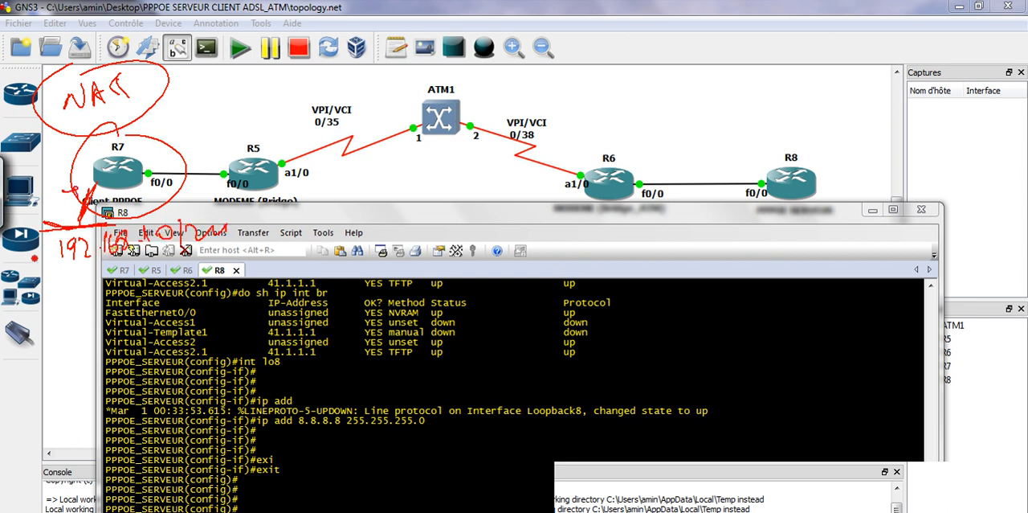
mouse_move(777, 473)
click(893, 481)
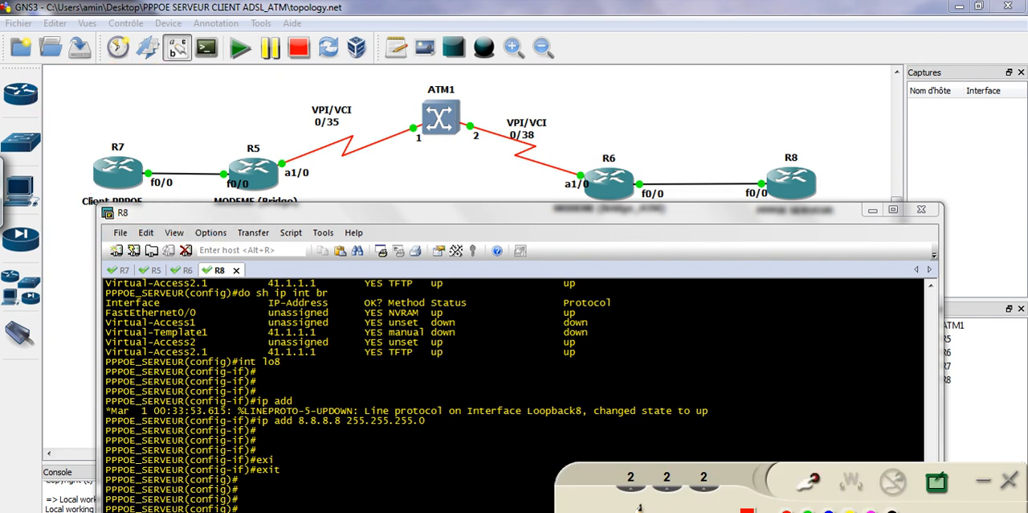
Switch to the Paint network diagram and handwrite a circled 192.168.1.1 with an arrow below the CE client
key(alt+Tab)
click(807, 484)
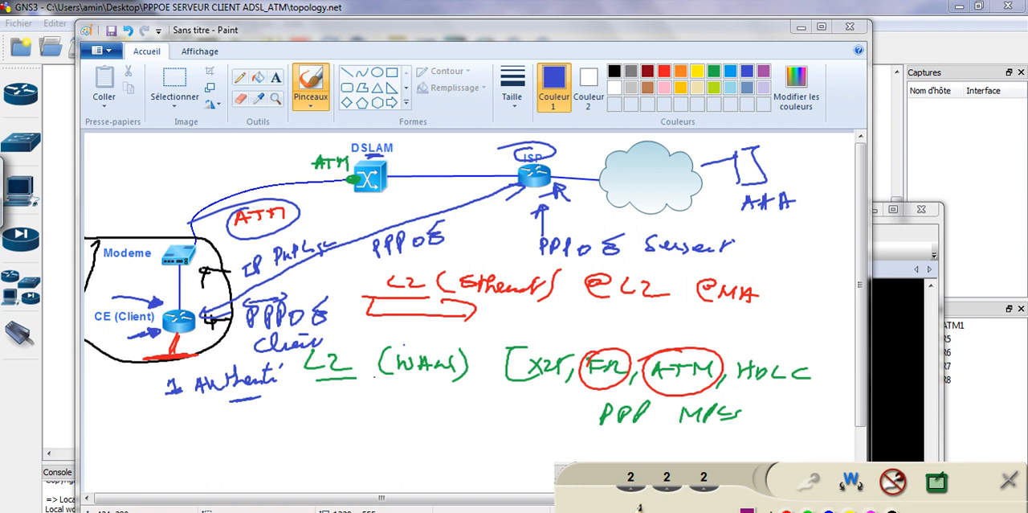
mouse_move(143, 371)
mouse_down()
mouse_move(123, 391)
mouse_move(145, 385)
mouse_up()
mouse_move(104, 416)
mouse_down()
mouse_move(104, 429)
mouse_move(149, 428)
mouse_up()
click(140, 426)
mouse_move(159, 413)
mouse_down()
mouse_move(156, 426)
mouse_move(166, 416)
mouse_move(206, 428)
mouse_up()
click(178, 428)
click(197, 428)
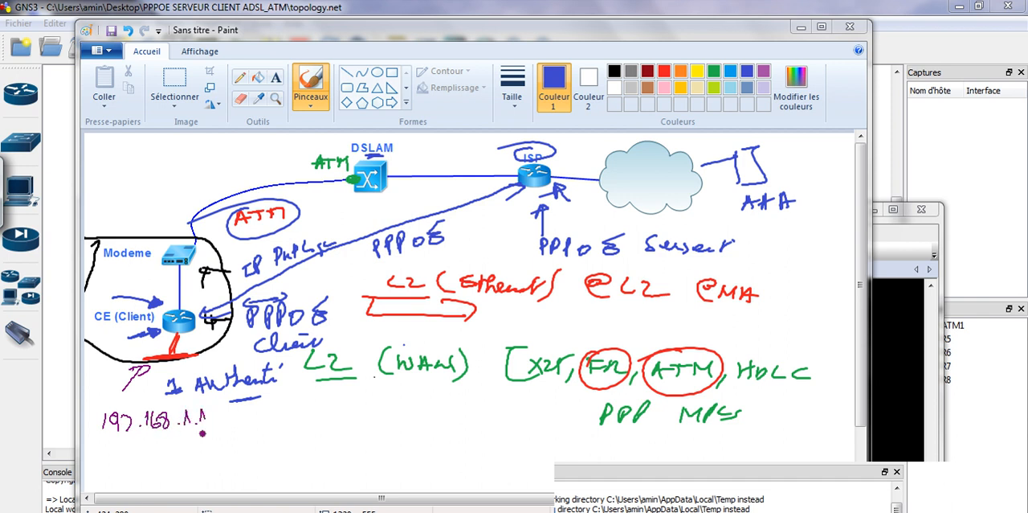
drag(105, 407, 157, 397)
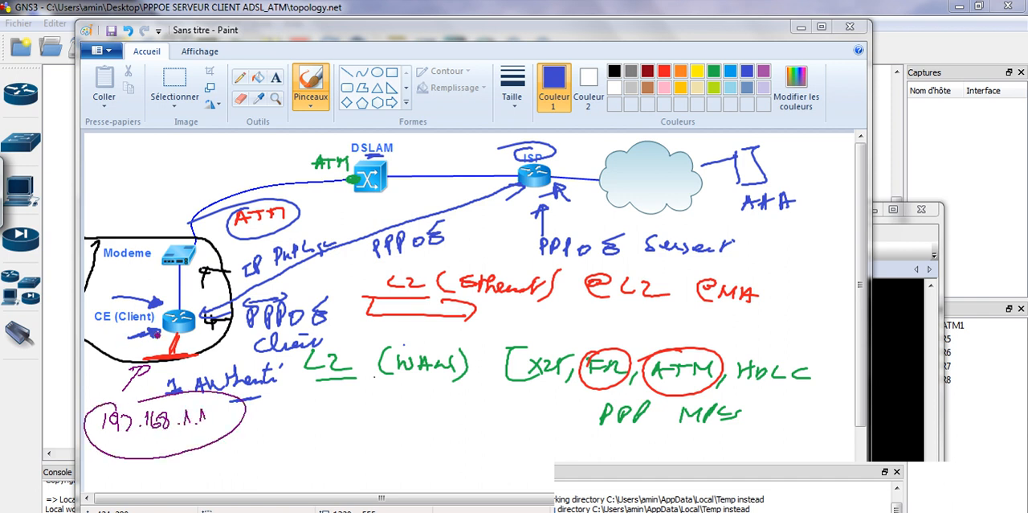
Draw an arrow and a circled note beside the CE client, erase the annotations and minimize the Paint diagram
drag(108, 339, 146, 333)
mouse_move(135, 328)
mouse_down()
mouse_move(136, 339)
mouse_move(100, 359)
mouse_move(118, 363)
mouse_up()
mouse_move(121, 363)
mouse_down()
mouse_move(144, 362)
mouse_move(116, 342)
mouse_up()
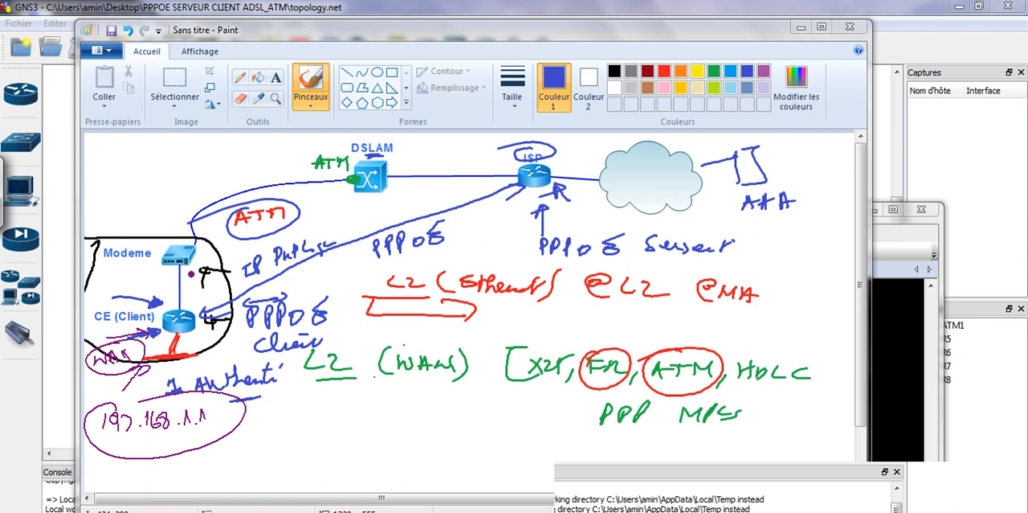
click(894, 484)
click(889, 382)
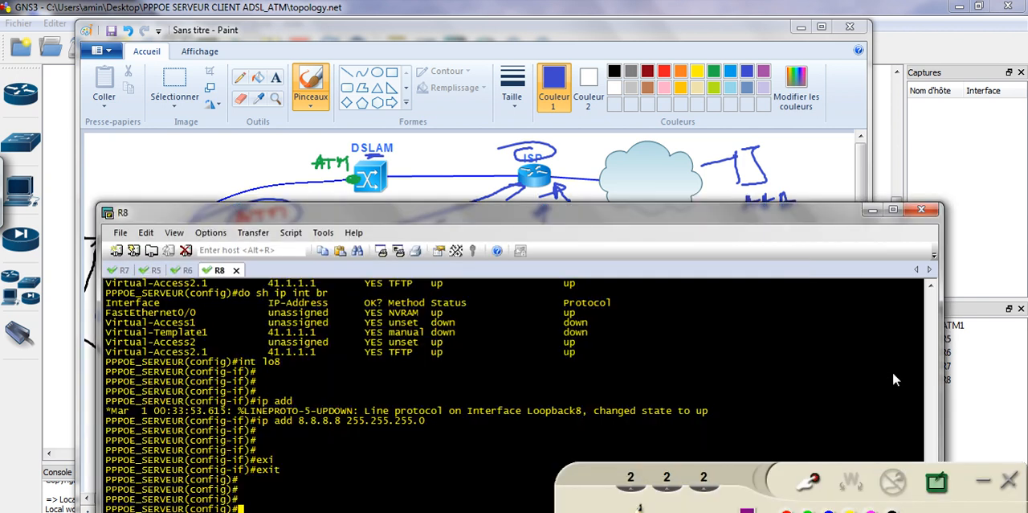
click(801, 27)
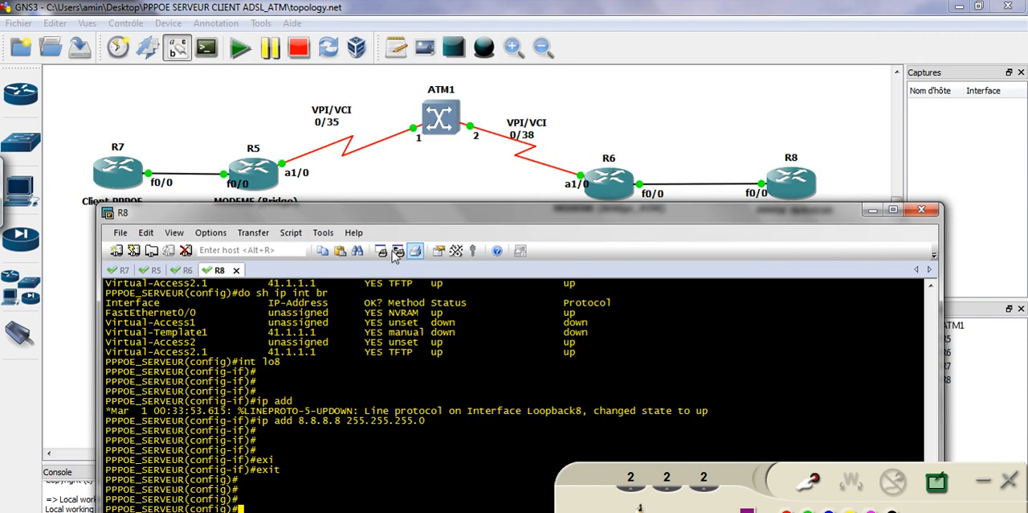
Switch to the R7 console and create the loopback interface lo1
mouse_move(294, 214)
mouse_down()
mouse_move(369, 217)
mouse_move(374, 202)
mouse_up()
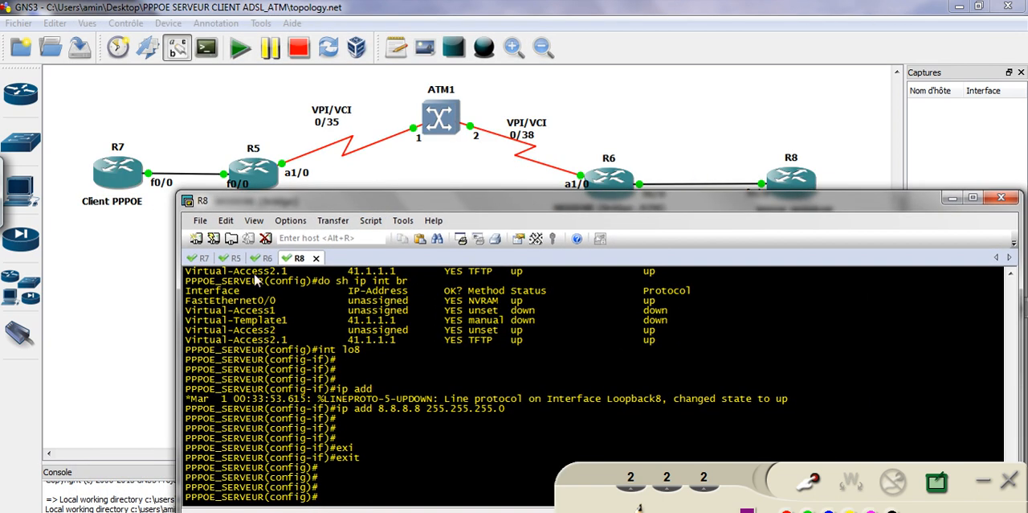
click(202, 259)
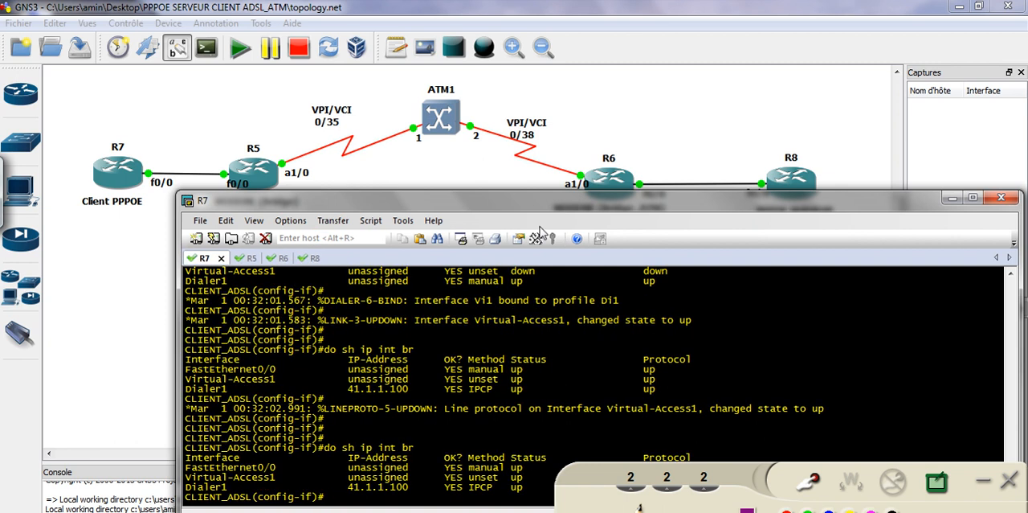
key(Return)
key(Return)
key(Return)
key(Return)
text(int lo1)
key(Return)
key(Return)
key(Return)
key(Return)
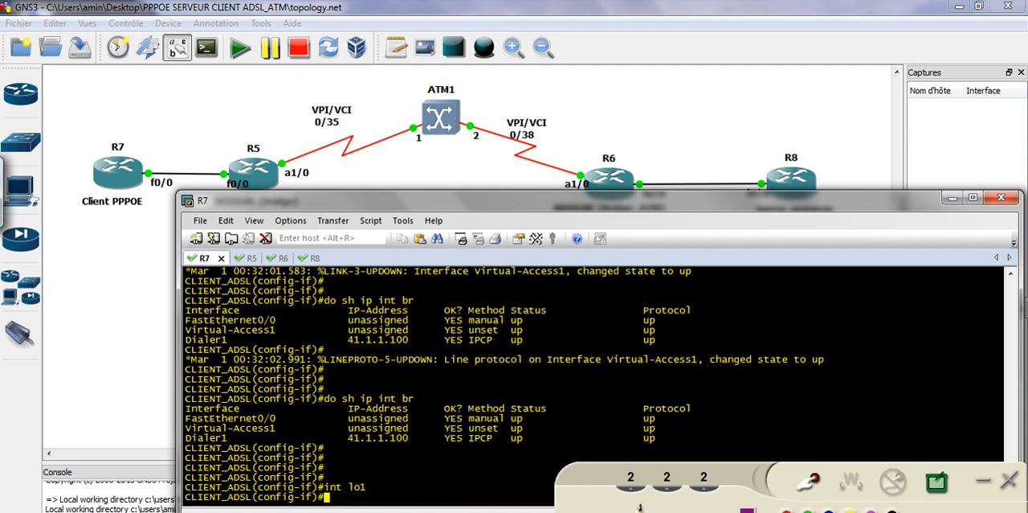
Assign 192.168.1.1 with mask 255.255.255.0 to loopback 1 and return to global configuration mode
text(ip add )
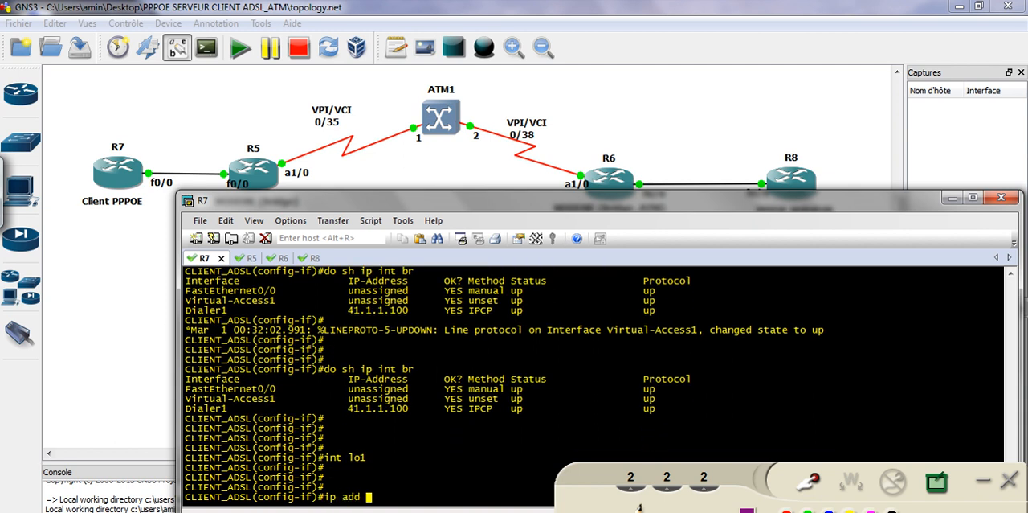
text(192.168.1.)
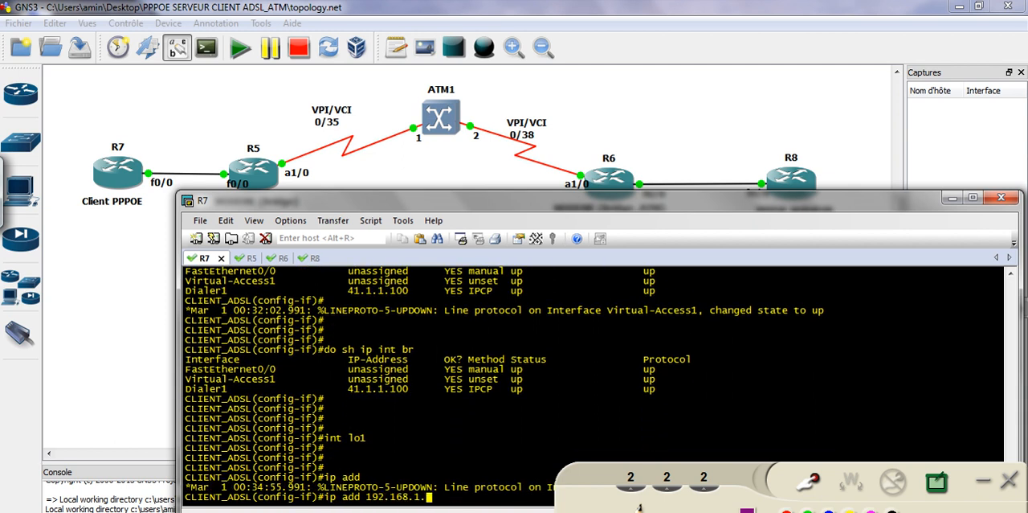
text(1 255.255.255.0)
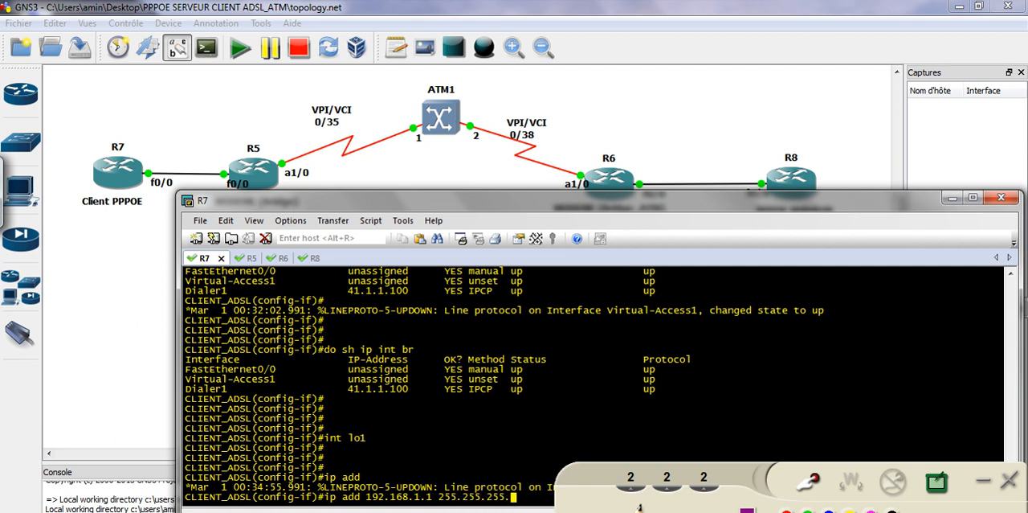
key(Return)
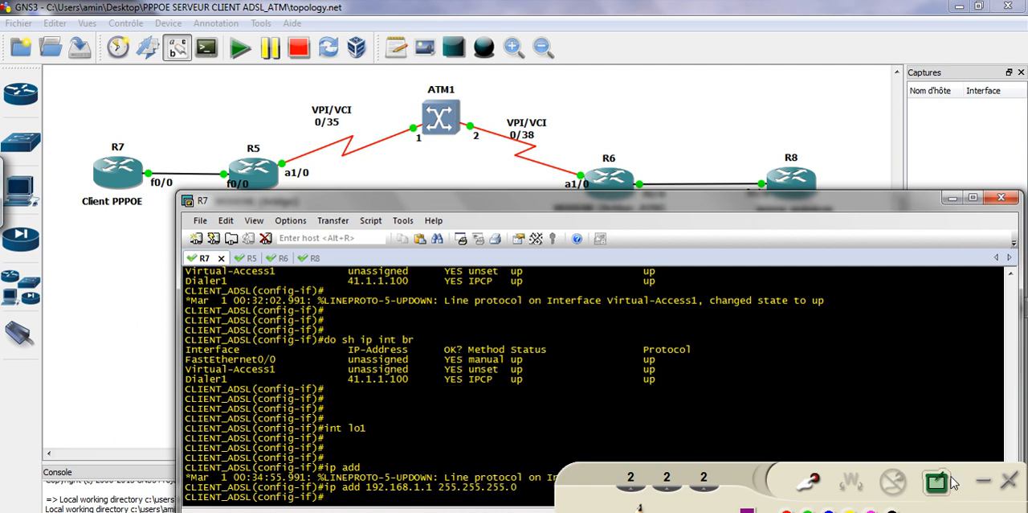
click(987, 482)
click(695, 481)
key(Return)
key(Return)
key(Return)
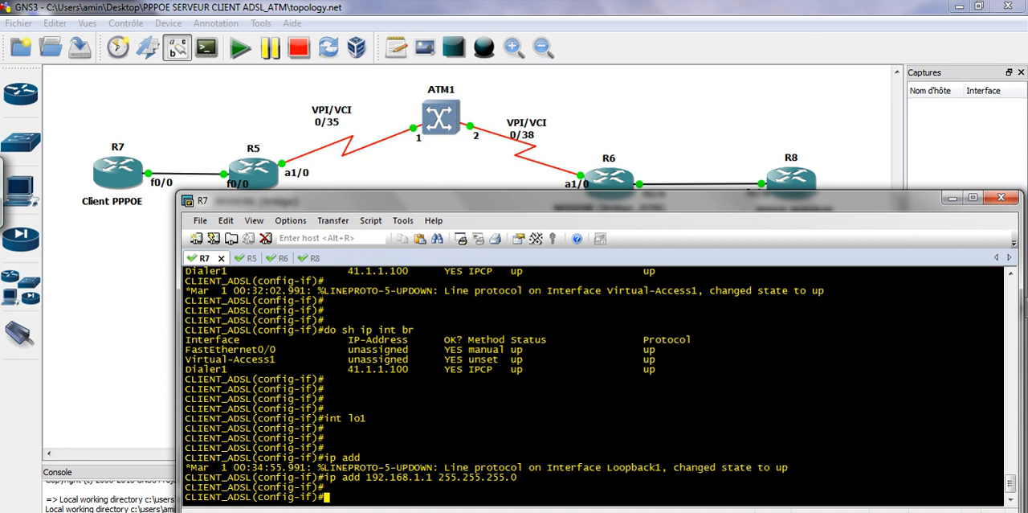
text(exi)
key(Tab)
key(Return)
key(Return)
key(Return)
key(Return)
key(Return)
key(Return)
key(Return)
text(int f0/0)
key(Return)
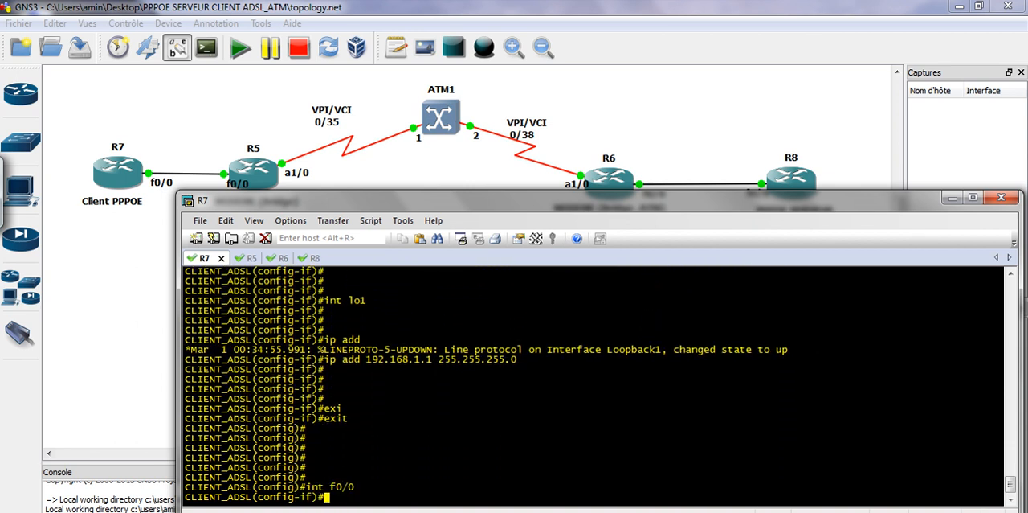
text(exi)
key(Tab)
key(Return)
Set the dialer 1 interface of R7 as the NAT outside interface
text(in)
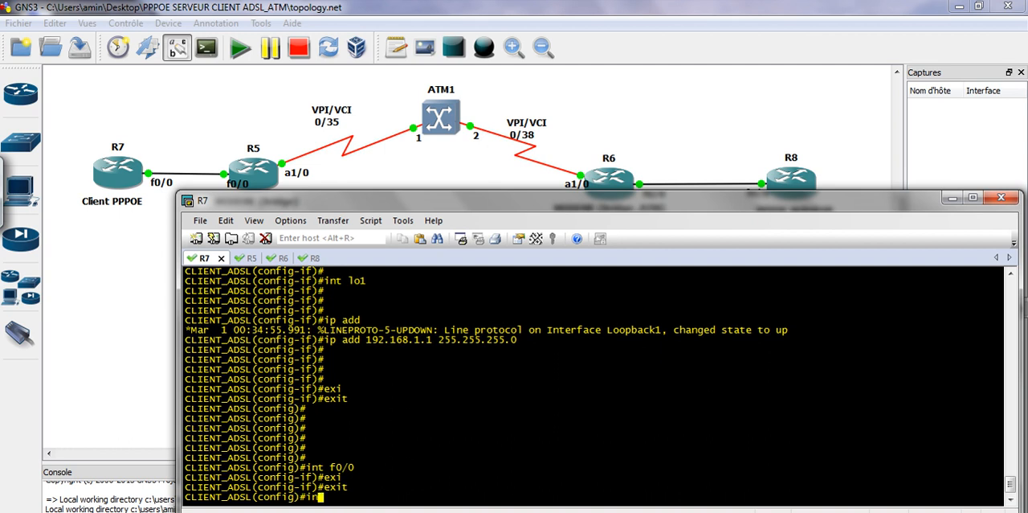
text(t dia)
key(Tab)
text(1)
key(Return)
key(Return)
key(Return)
text(ip nat)
key(Tab)
text(ou)
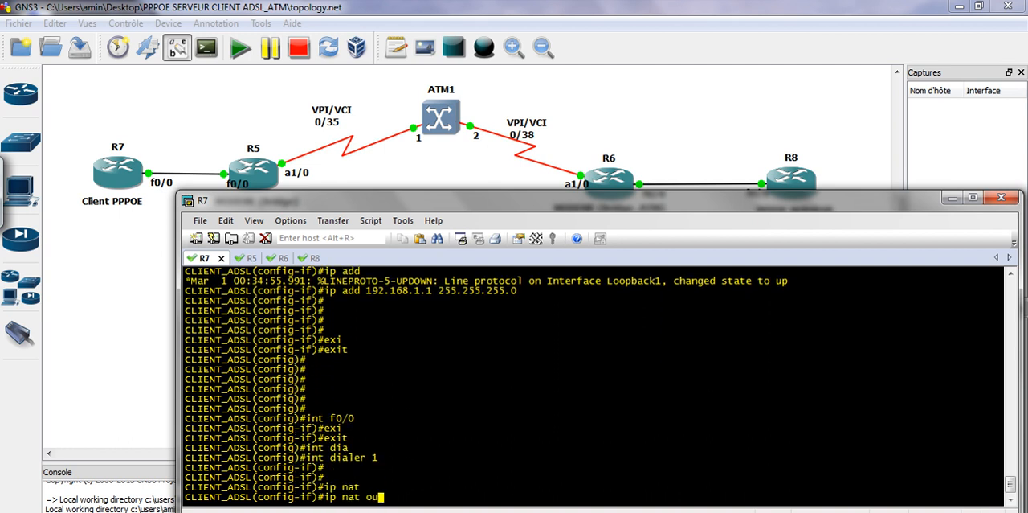
key(Tab)
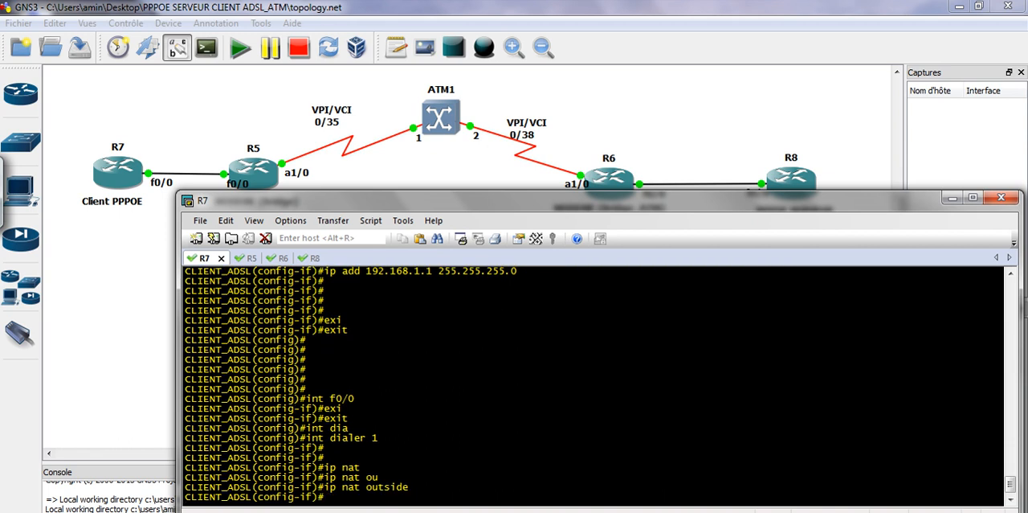
key(Return)
key(Return)
Set loopback 1 as the NAT inside interface and return to global configuration mode
text(int lo)
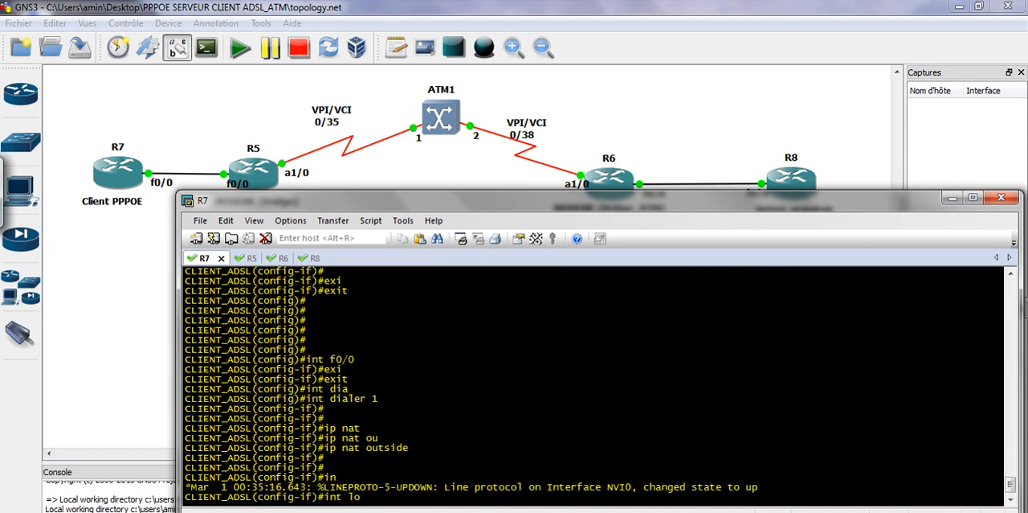
text(1)
key(Return)
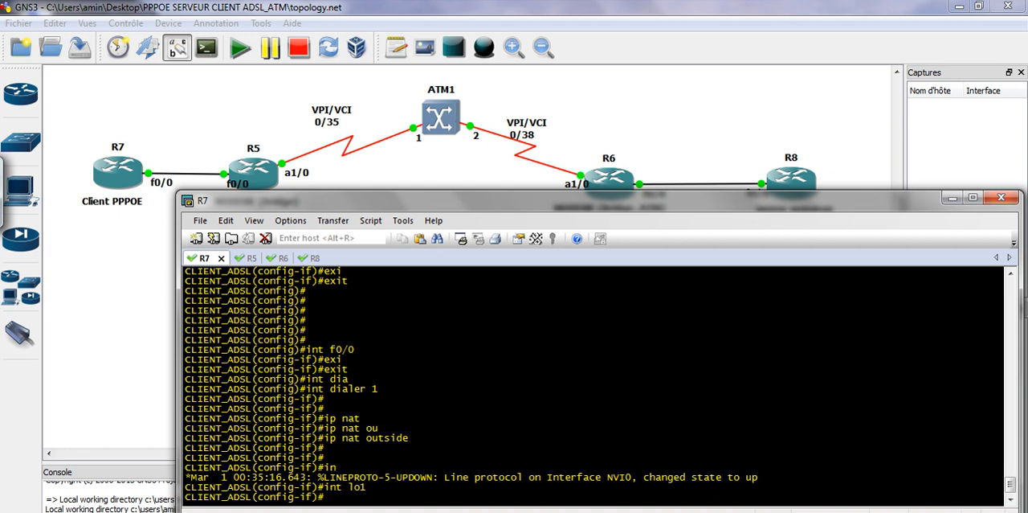
key(Return)
key(Return)
text(ip nat)
key(Tab)
text(in)
key(Tab)
key(Return)
key(Return)
key(Return)
key(Return)
key(Return)
text(exi)
key(Tab)
key(Return)
key(Return)
key(Return)
Create access-list 1 permitting the network 192.168.1.0 with wildcard mask 0.0.0.255
text(acc)
key(Tab)
text(1 per)
key(Tab)
text(192.)
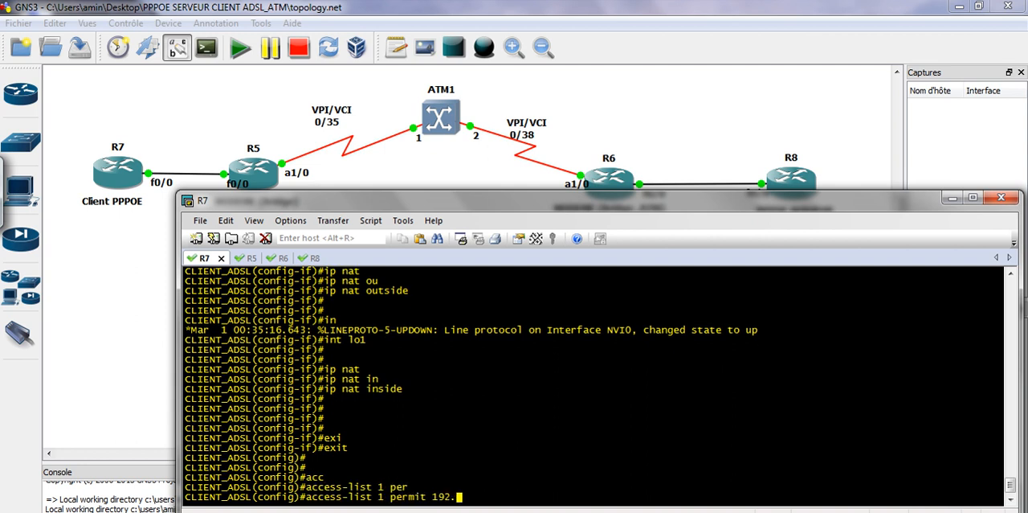
text(168.1.0 0.0.0.255)
key(Return)
key(Return)
key(Return)
key(Return)
Enable NAT overload for inside sources in access list 1 through the dialer 1 interface
text(ip nat)
key(Tab)
text(in)
key(Tab)
text(siy)
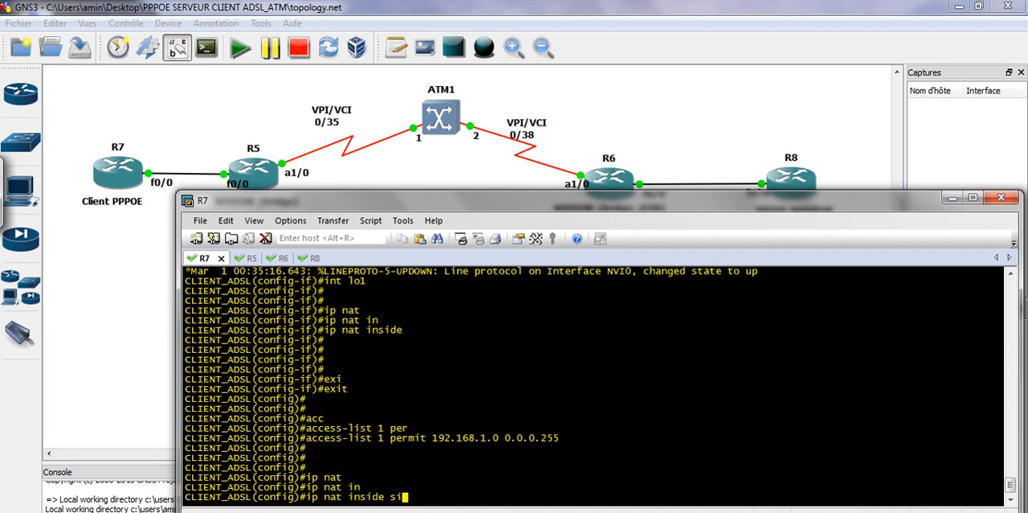
key(Tab)
key(BackSpace)
key(BackSpace)
key(Tab)
text(li)
key(Tab)
text(1 int )
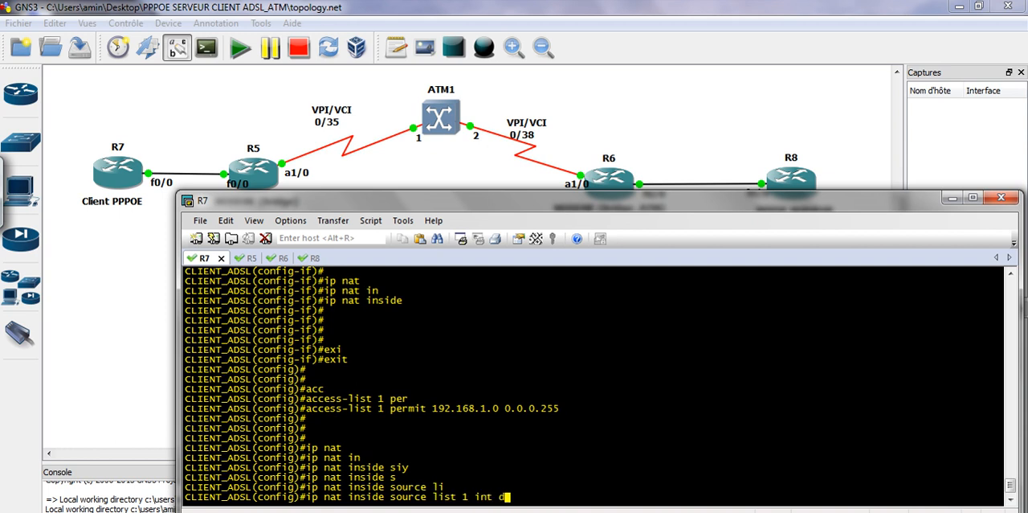
text(dia)
key(Tab)
text(1 o)
key(Tab)
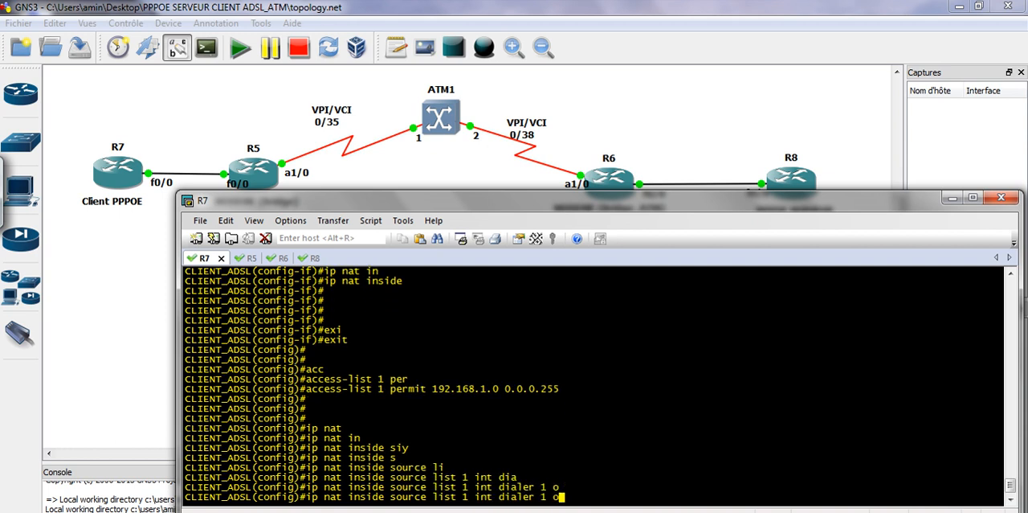
text(v)
key(Tab)
key(Return)
key(Return)
key(Return)
key(Return)
key(Return)
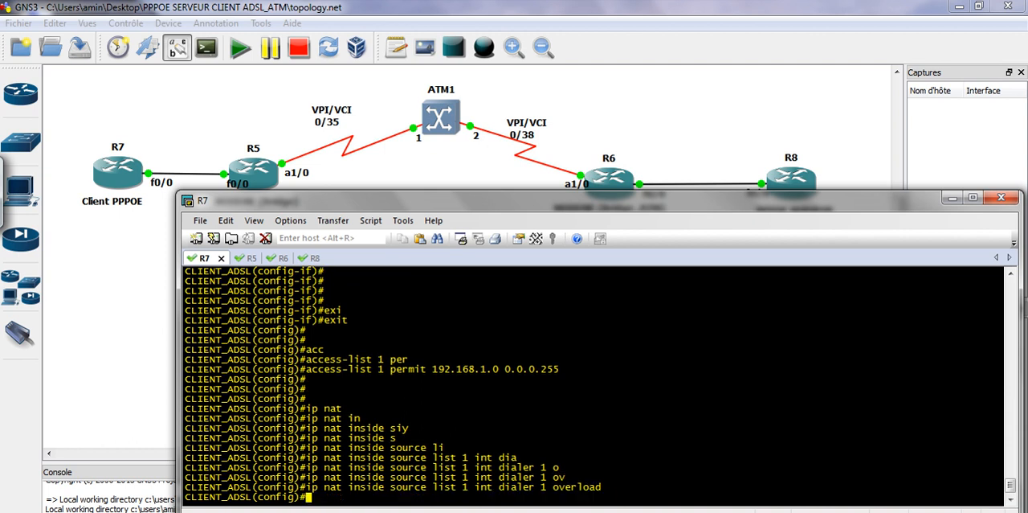
Save R7's configuration with do wr
text(do wr)
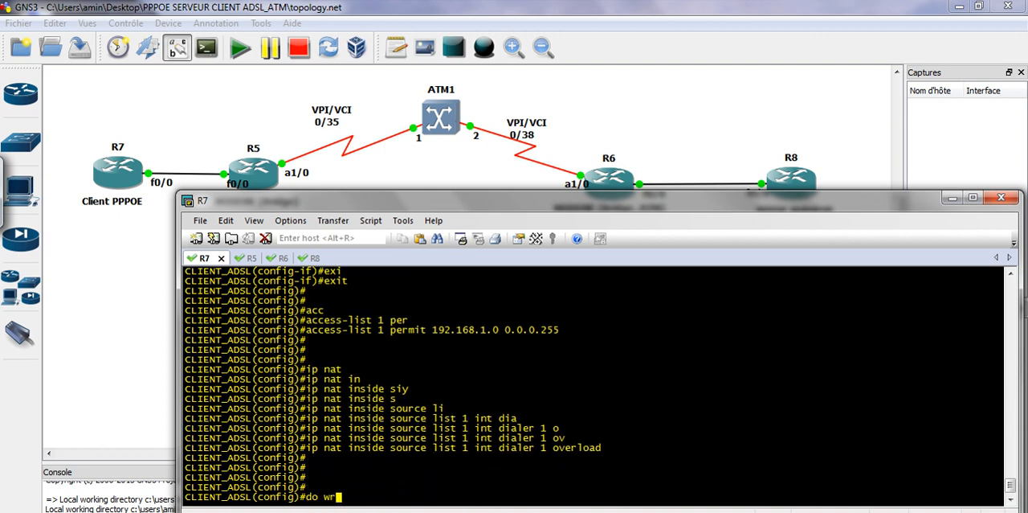
key(Return)
key(Return)
key(Return)
key(Return)
key(Return)
key(Return)
Display R7's routing table with do sh ip route
text(do sh ip route)
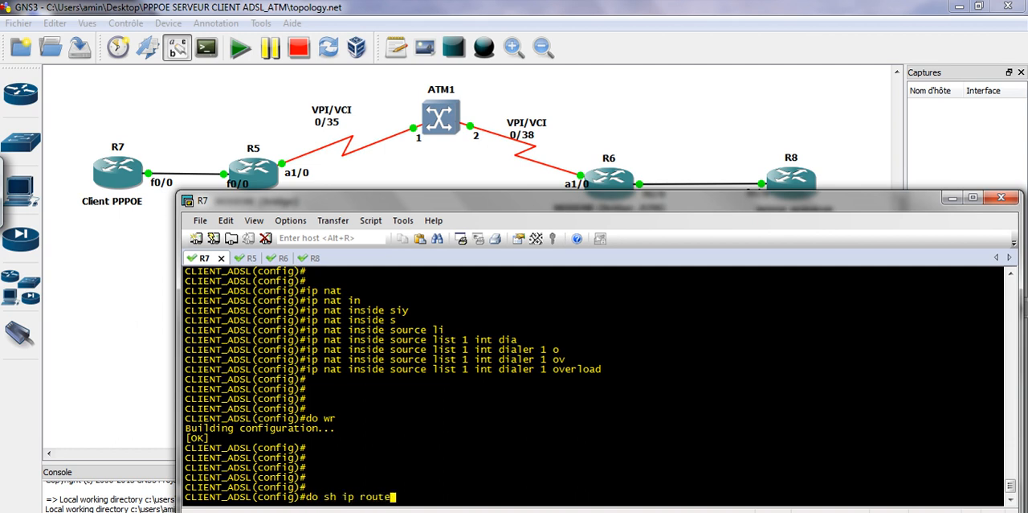
key(Return)
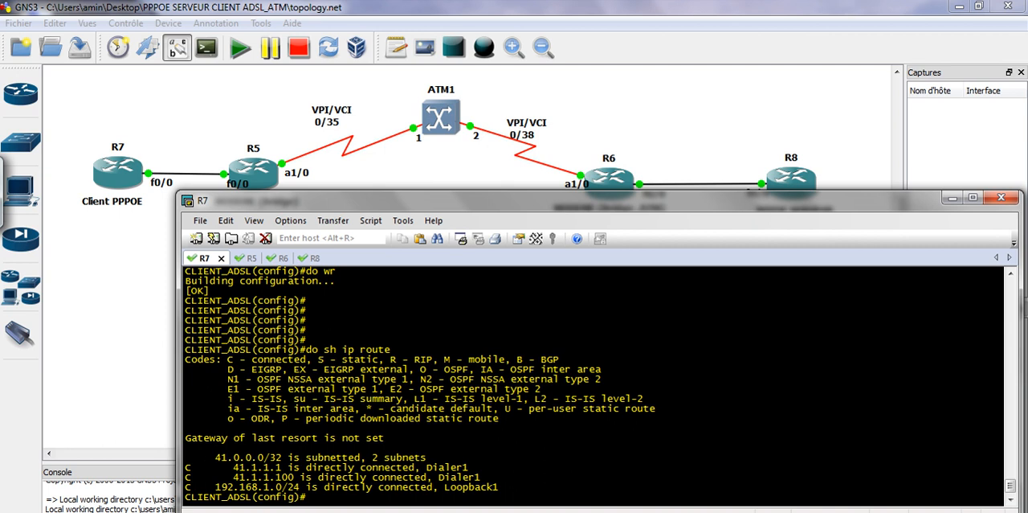
key(Return)
key(Return)
key(Return)
Add a default route 0.0.0.0 0.0.0.0 on R7 via the next hop 41.1.1.1
text(ip route )
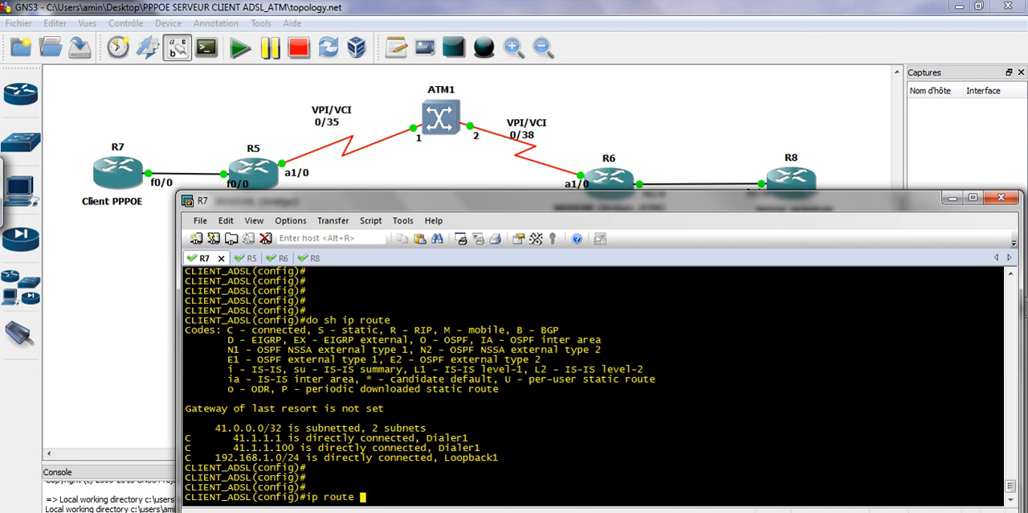
text(0.0.0.0 0.0.0.0)
text(.1.1.1)
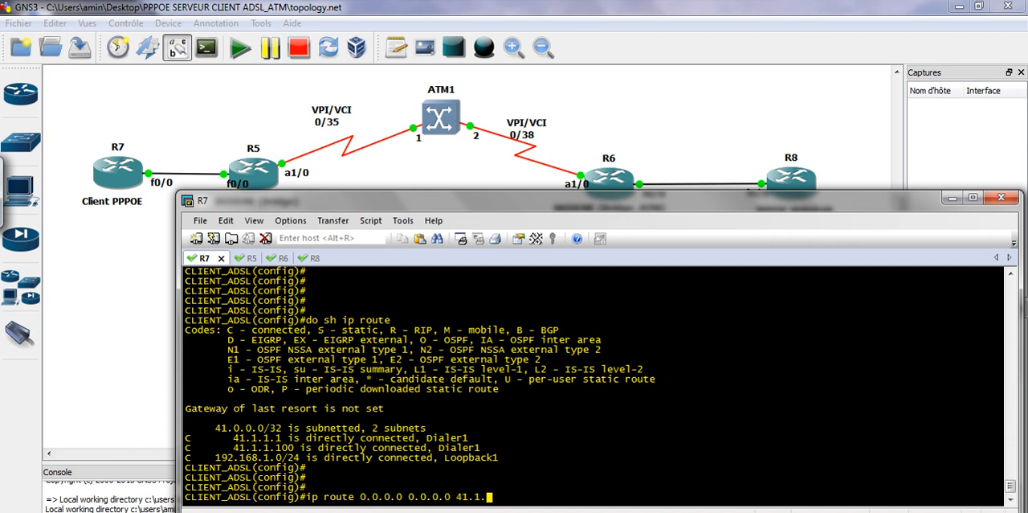
key(Return)
key(Return)
key(Return)
Leave configuration mode and ping 8.8.8.8 with source address 192.168.1.1 to test NAT
key(Return)
key(Return)
key(Return)
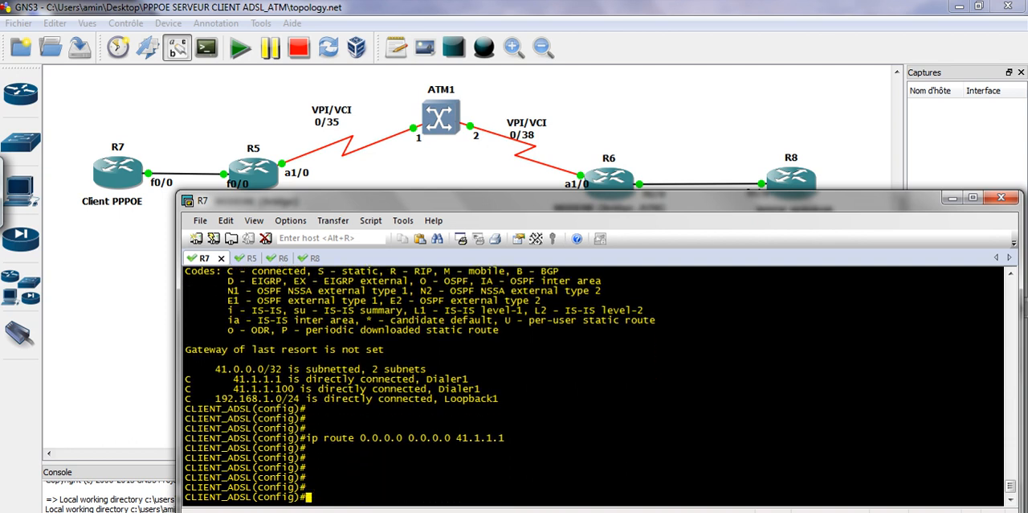
key(ctrl+z)
key(Return)
key(Return)
key(Return)
key(Return)
key(Return)
key(Return)
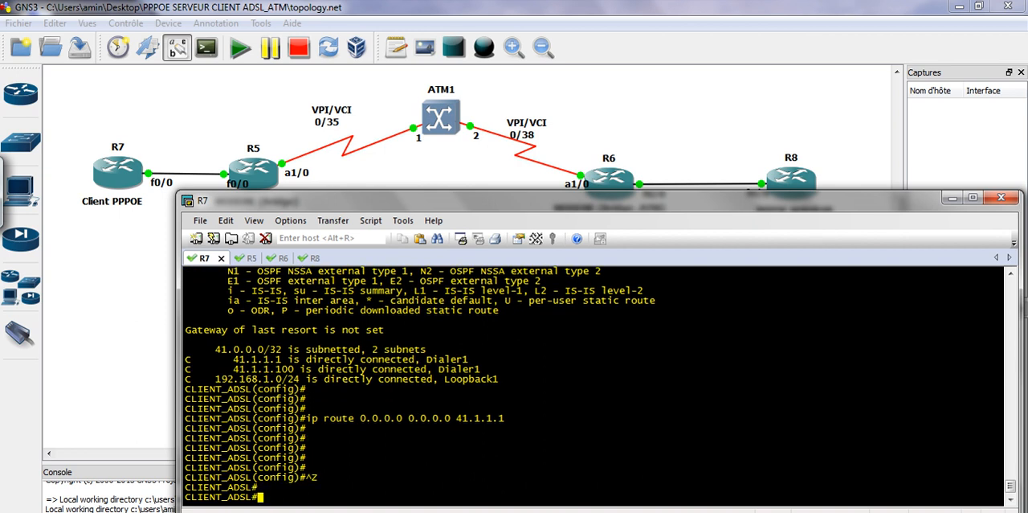
text(ping 8.8.8.8 sou)
key(Tab)
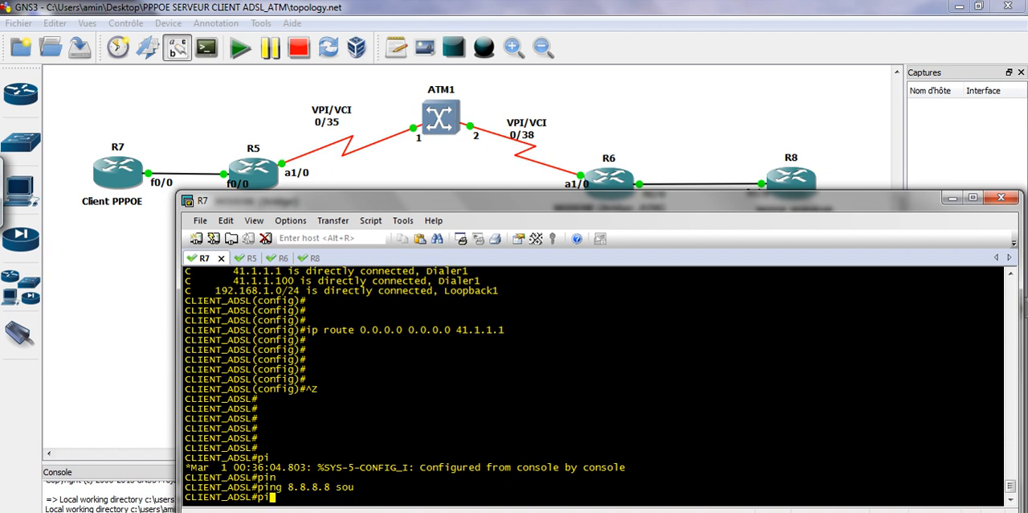
text(192.168.1.1)
key(Return)
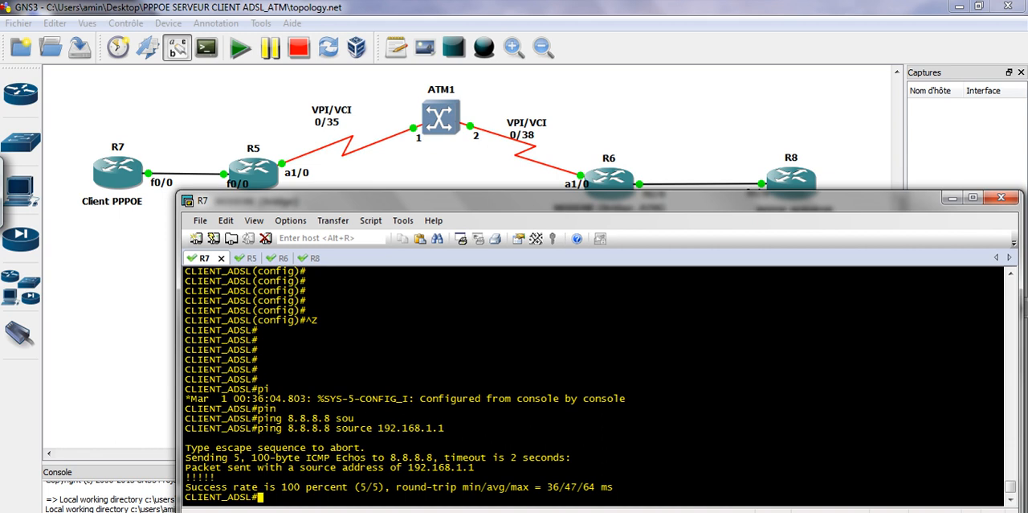
Turn on the screen pen, mark R7 with C and R8 with S using arrows, and sketch a cloud beside R8
drag(403, 203, 294, 252)
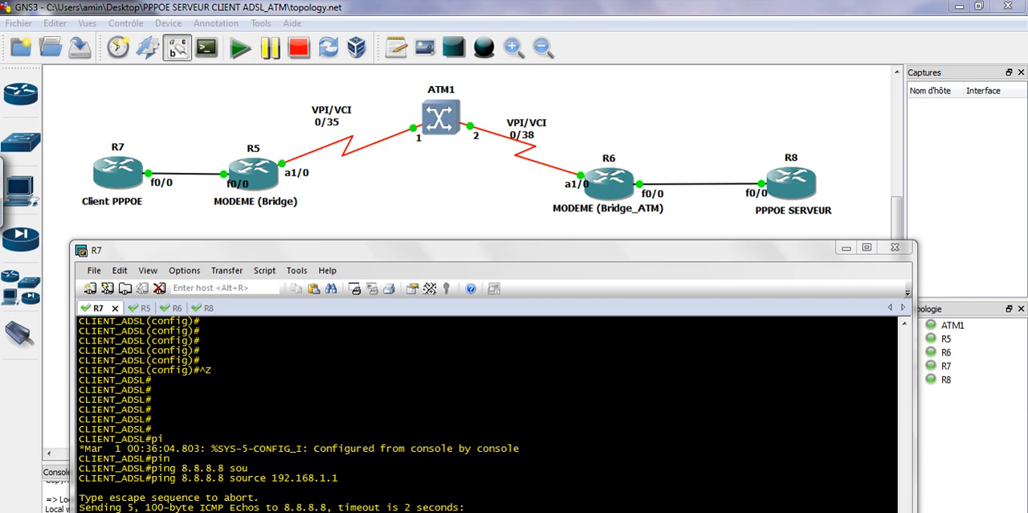
click(804, 482)
drag(109, 107, 104, 143)
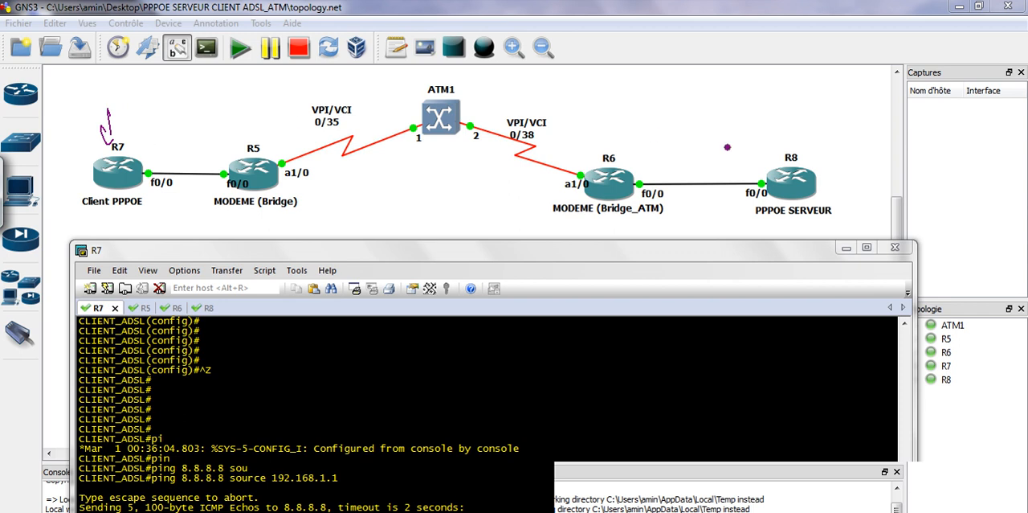
drag(784, 110, 773, 141)
drag(95, 81, 114, 106)
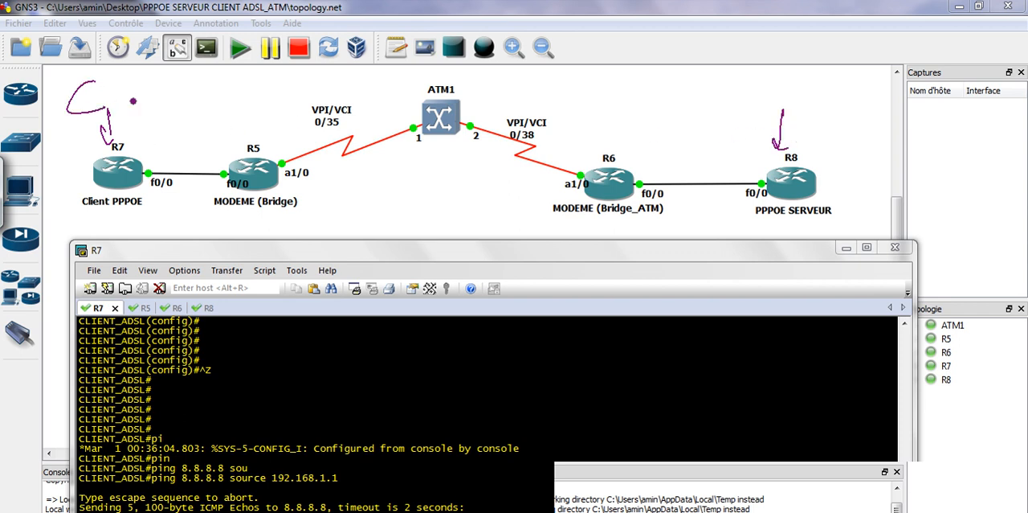
drag(785, 73, 761, 108)
mouse_move(826, 179)
mouse_down()
mouse_move(939, 189)
mouse_move(869, 121)
mouse_move(858, 159)
mouse_up()
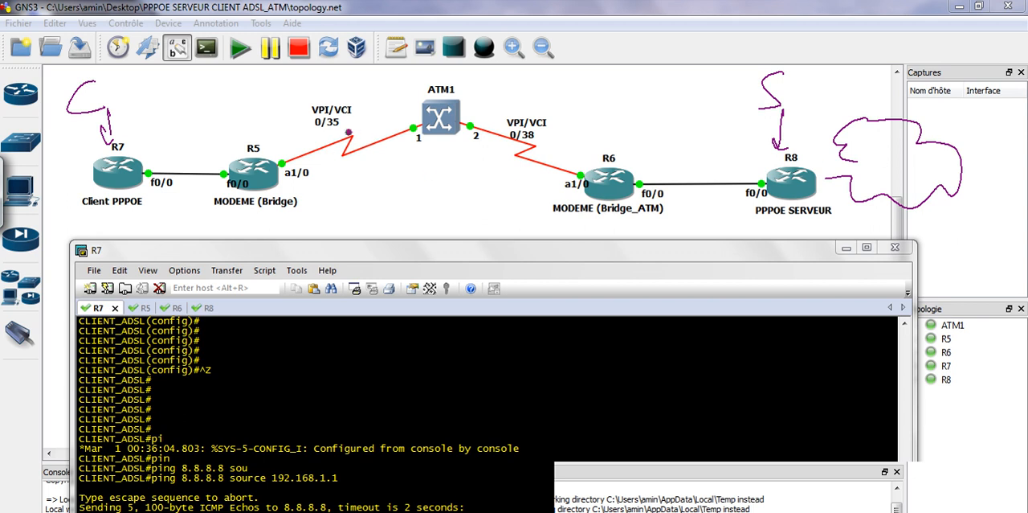
Circle VPI/VCI 0/35, handwrite ATM on its link and DSLAM above ATM1, and mark R5 with a circled BR
mouse_move(314, 89)
mouse_down()
mouse_move(363, 154)
mouse_move(342, 172)
mouse_move(398, 158)
mouse_up()
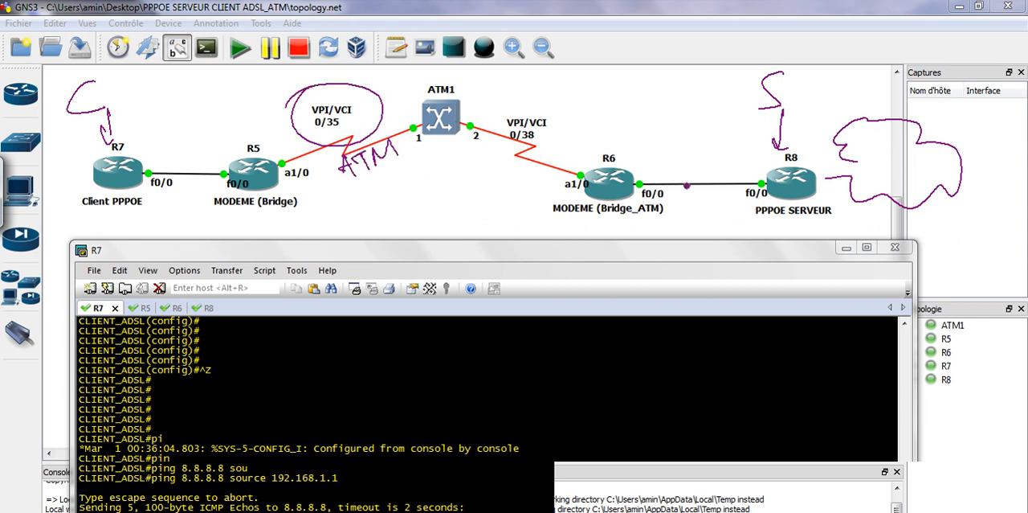
mouse_move(427, 66)
mouse_down()
mouse_move(433, 84)
mouse_move(508, 72)
mouse_up()
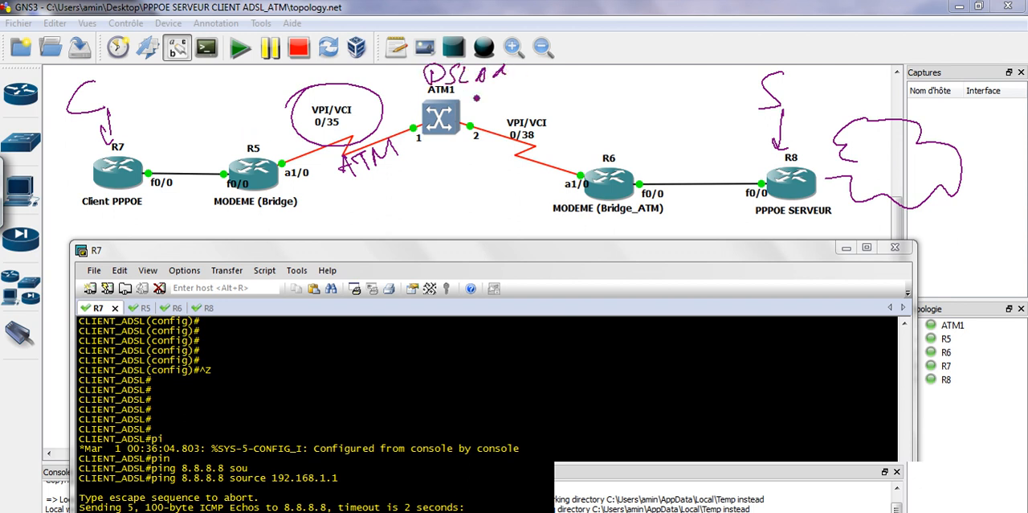
mouse_move(256, 144)
mouse_down()
mouse_move(257, 232)
mouse_move(330, 161)
mouse_up()
mouse_move(187, 112)
mouse_down()
mouse_move(200, 128)
mouse_move(211, 120)
mouse_up()
mouse_move(215, 102)
mouse_down()
mouse_move(216, 118)
mouse_move(235, 120)
mouse_up()
mouse_move(225, 80)
mouse_down()
mouse_move(169, 128)
mouse_move(261, 100)
mouse_move(181, 87)
mouse_up()
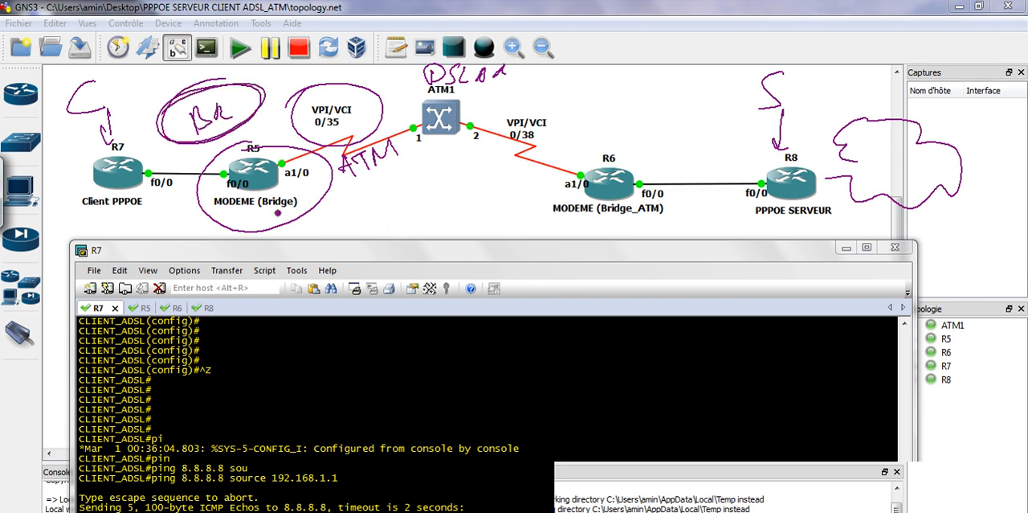
Mark R6 with a circled BR, circle the PPPoE server and client labels, and erase all screen annotations
mouse_move(601, 147)
mouse_down()
mouse_move(575, 180)
mouse_move(610, 146)
mouse_up()
mouse_move(609, 107)
mouse_down()
mouse_move(617, 127)
mouse_move(640, 118)
mouse_up()
mouse_move(655, 84)
mouse_down()
mouse_move(679, 120)
mouse_move(657, 88)
mouse_up()
mouse_move(749, 210)
mouse_down()
mouse_move(834, 238)
mouse_move(736, 193)
mouse_up()
mouse_move(102, 199)
mouse_down()
mouse_move(134, 240)
mouse_move(97, 197)
mouse_up()
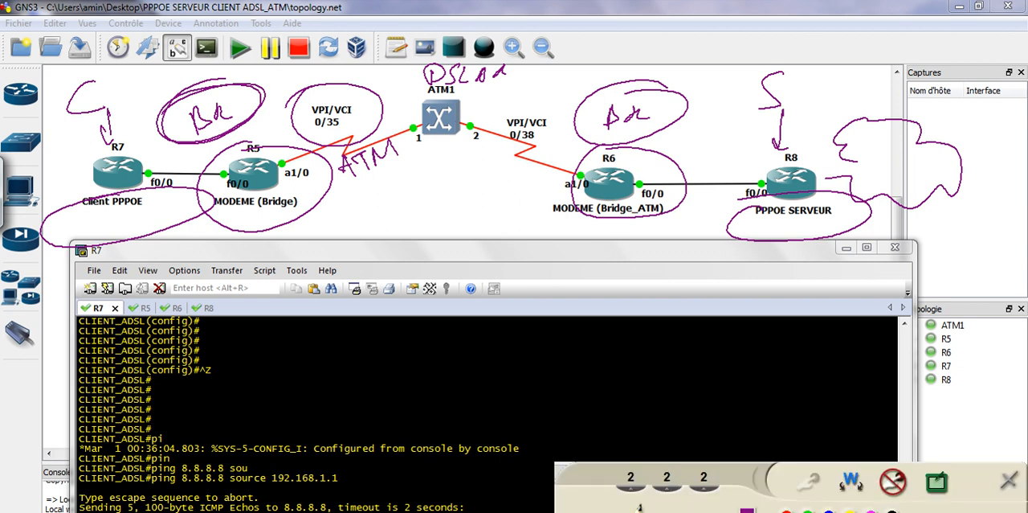
click(893, 480)
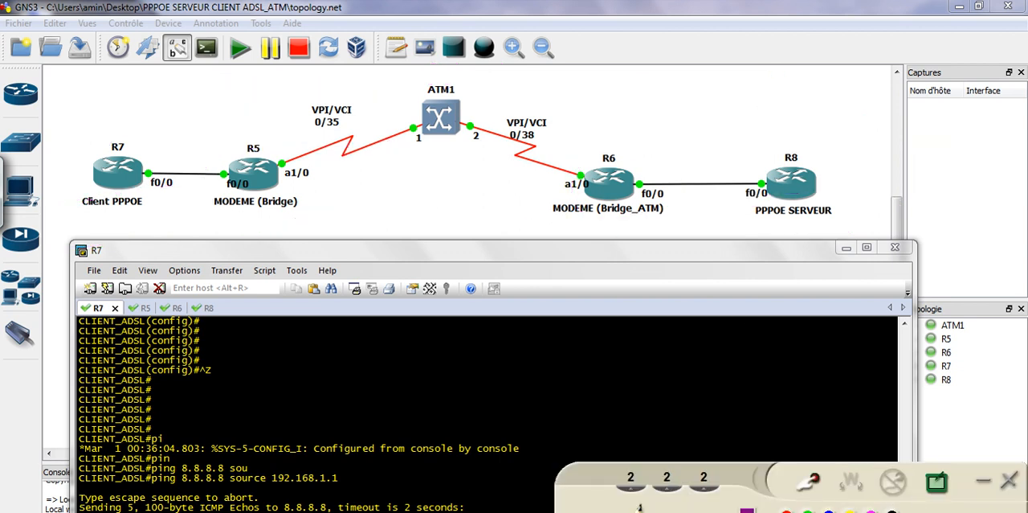